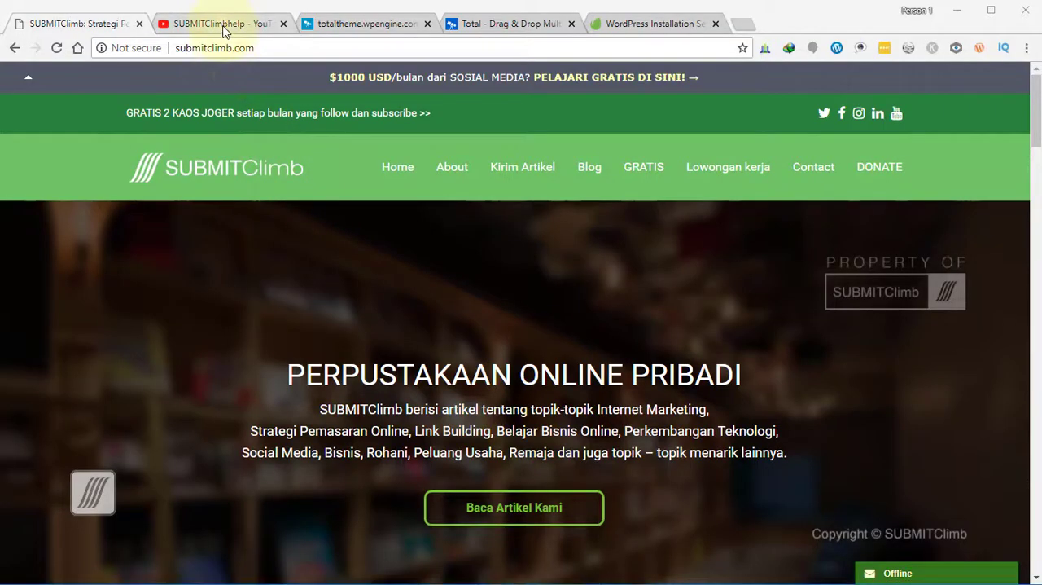
# - View the SUBMITClimbhelp channel's uploaded videos and bring up the Local Zoo demo page
pyautogui.click(224, 24)
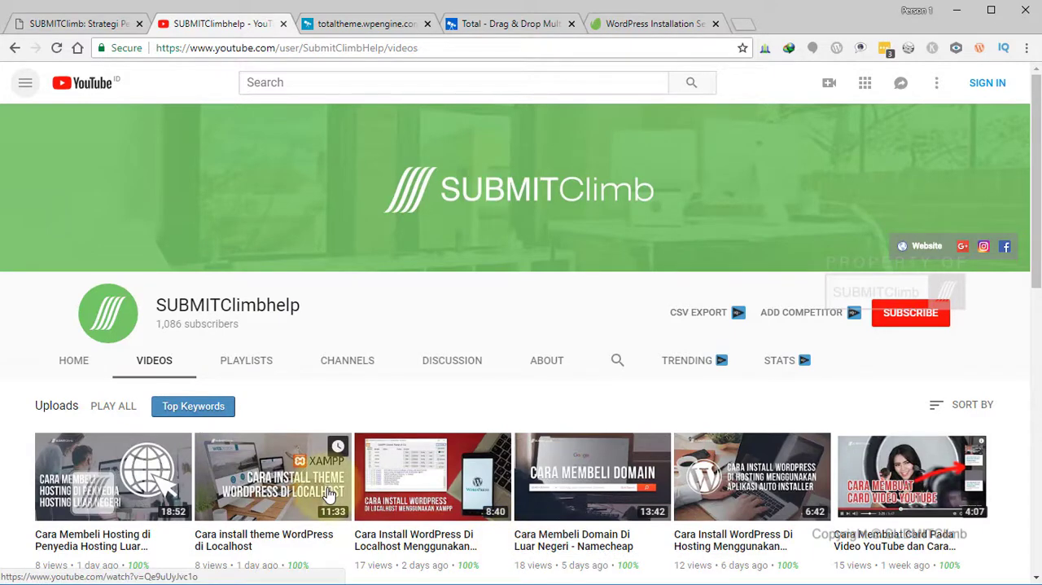
pyautogui.click(364, 26)
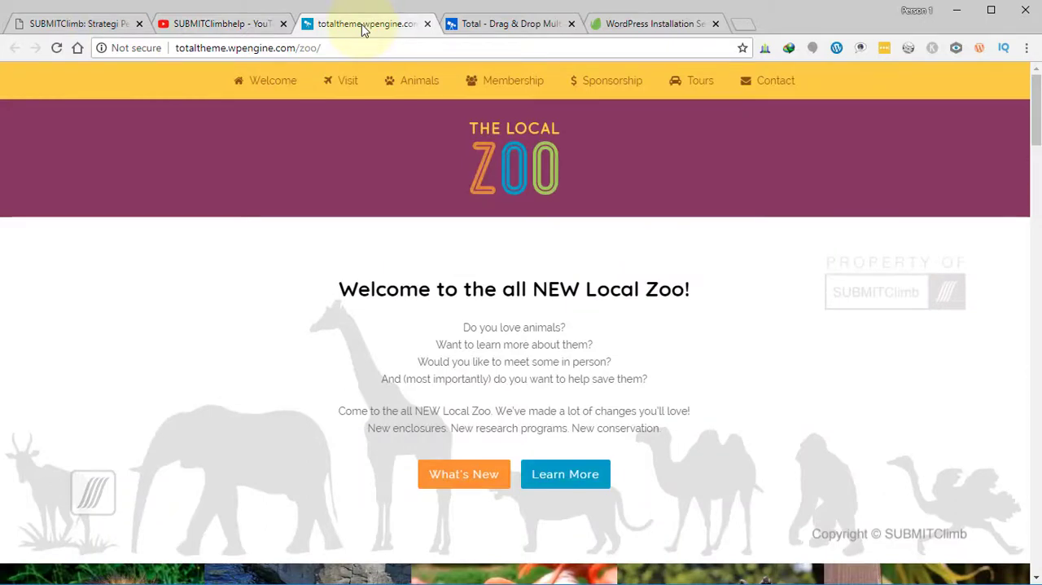
# - Examine the pre-made theme demos on the Total theme website, down to the Zoo demo
pyautogui.click(488, 24)
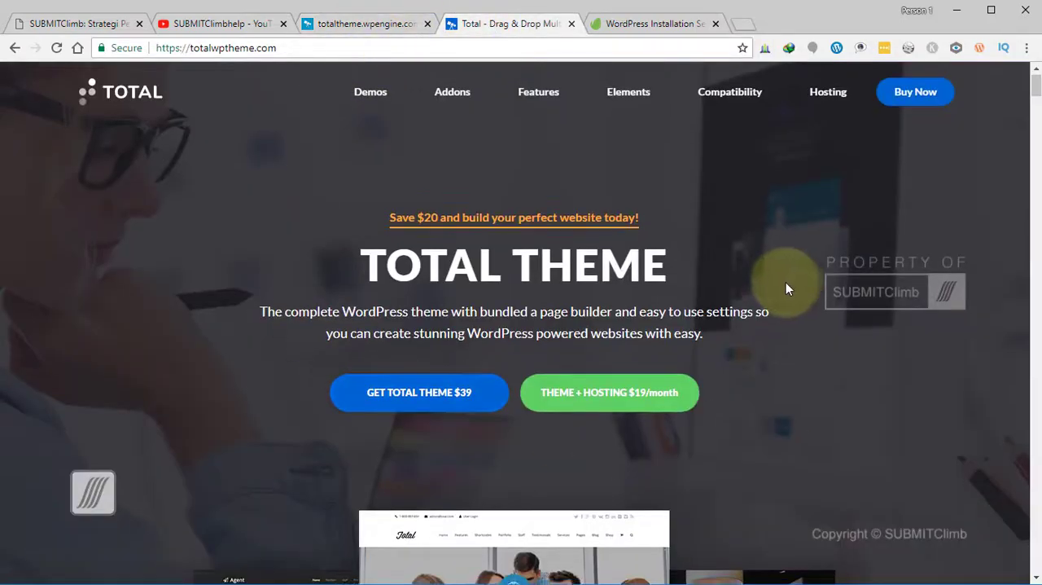
pyautogui.scroll(-7, 780, 283)
pyautogui.scroll(4, 778, 284)
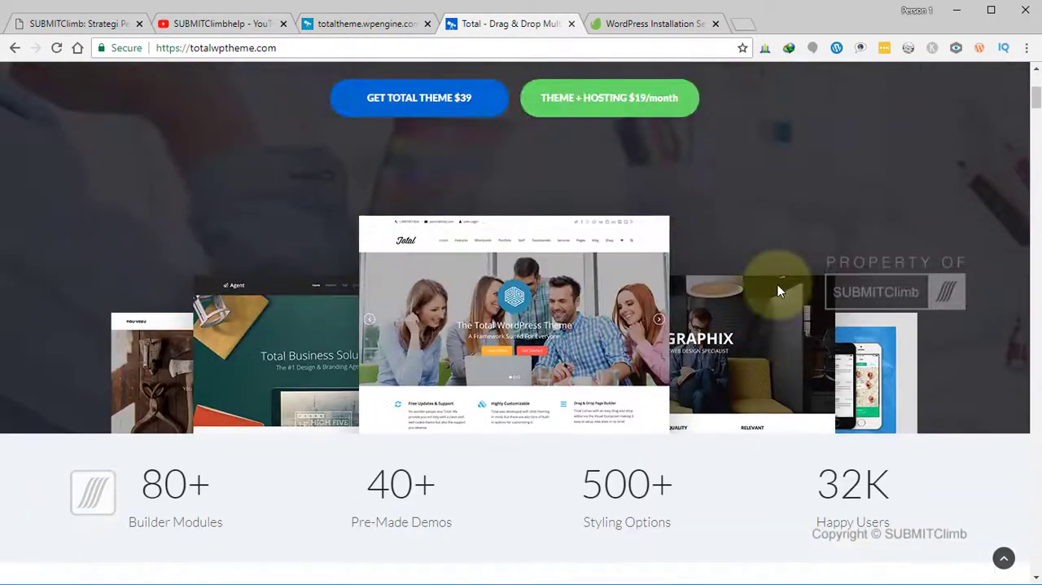
pyautogui.scroll(-5, 777, 284)
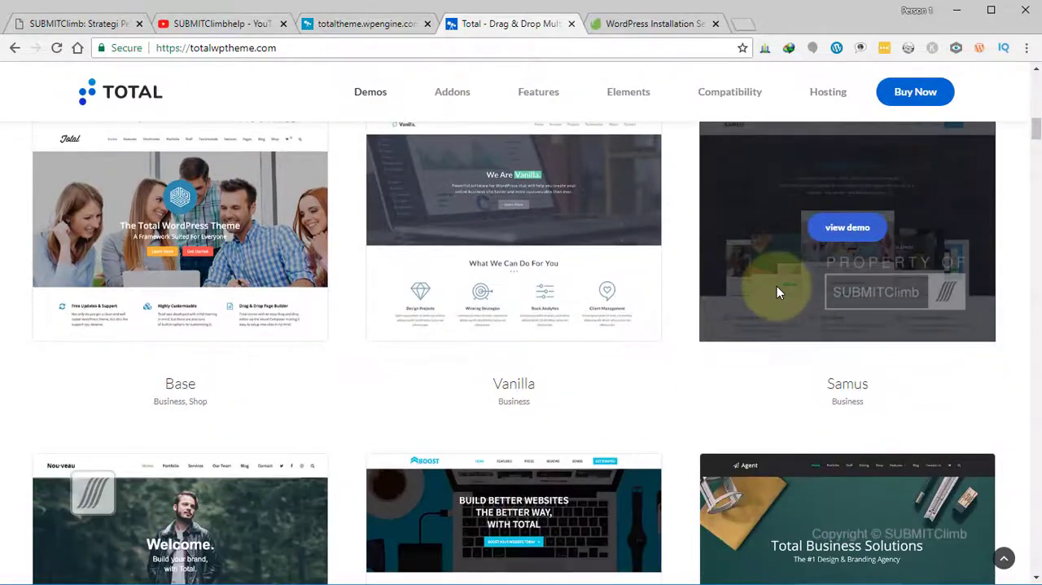
pyautogui.scroll(5, 778, 289)
pyautogui.scroll(-2, 778, 289)
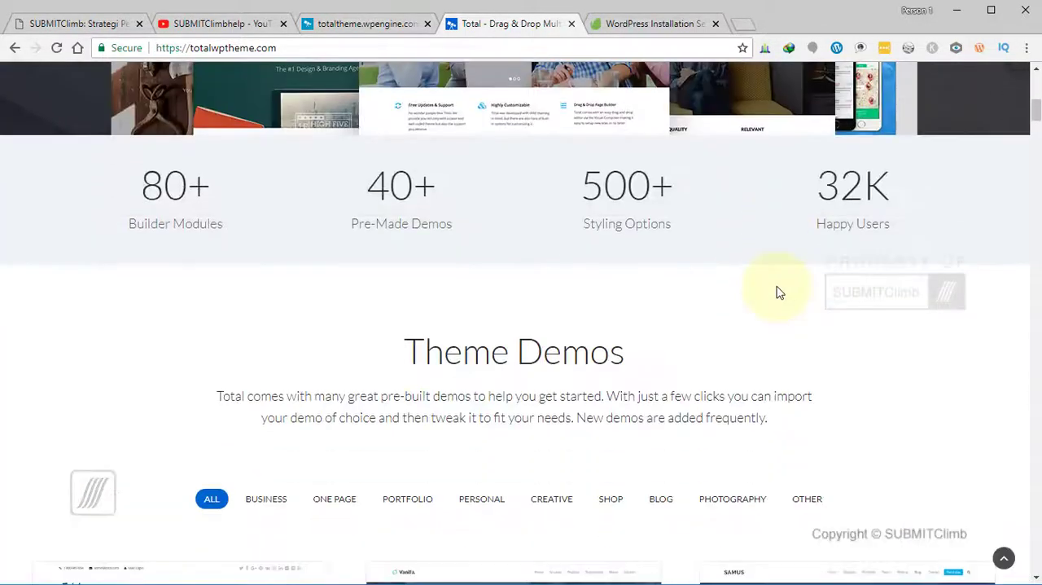
pyautogui.scroll(-5, 778, 291)
pyautogui.scroll(-7, 777, 292)
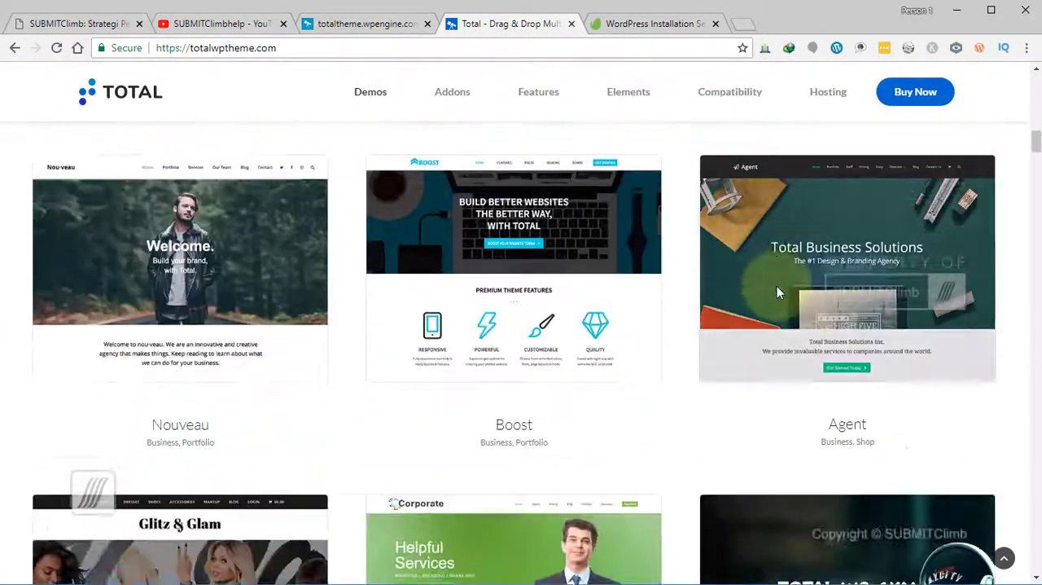
pyautogui.scroll(-10, 777, 285)
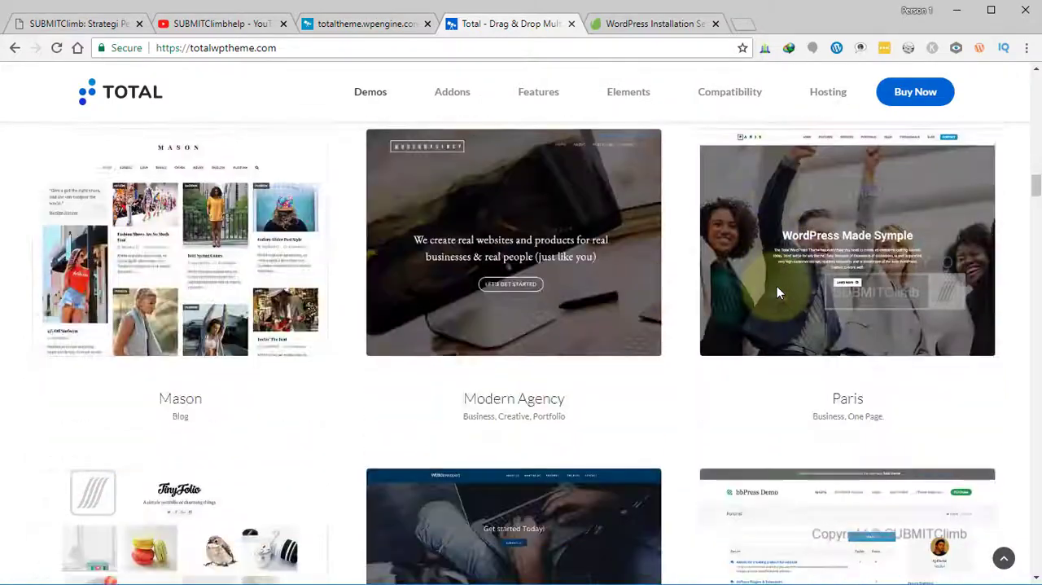
pyautogui.scroll(-15, 776, 290)
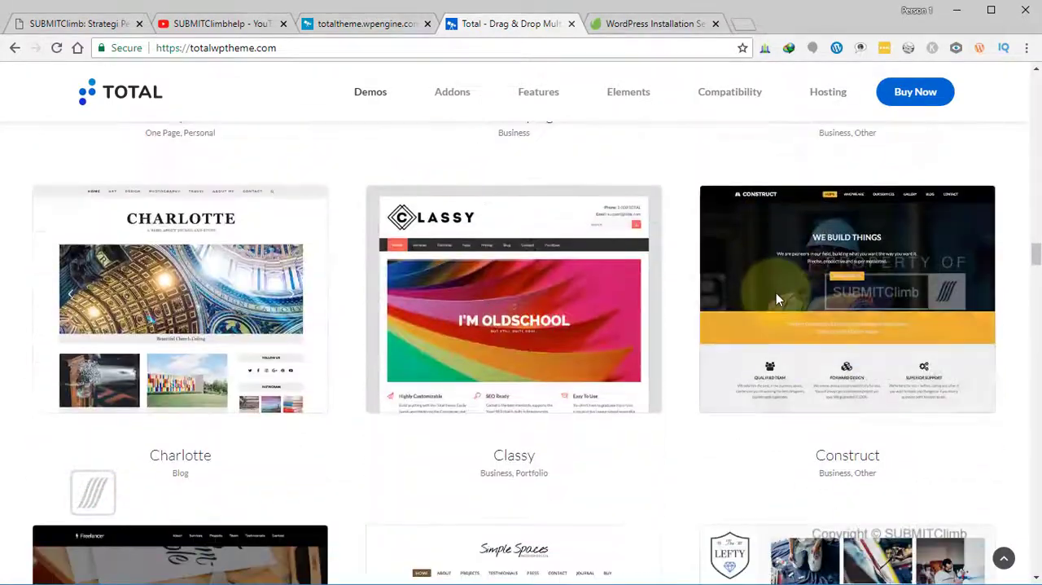
pyautogui.scroll(-7, 775, 298)
pyautogui.scroll(3, 775, 298)
pyautogui.scroll(-1, 775, 298)
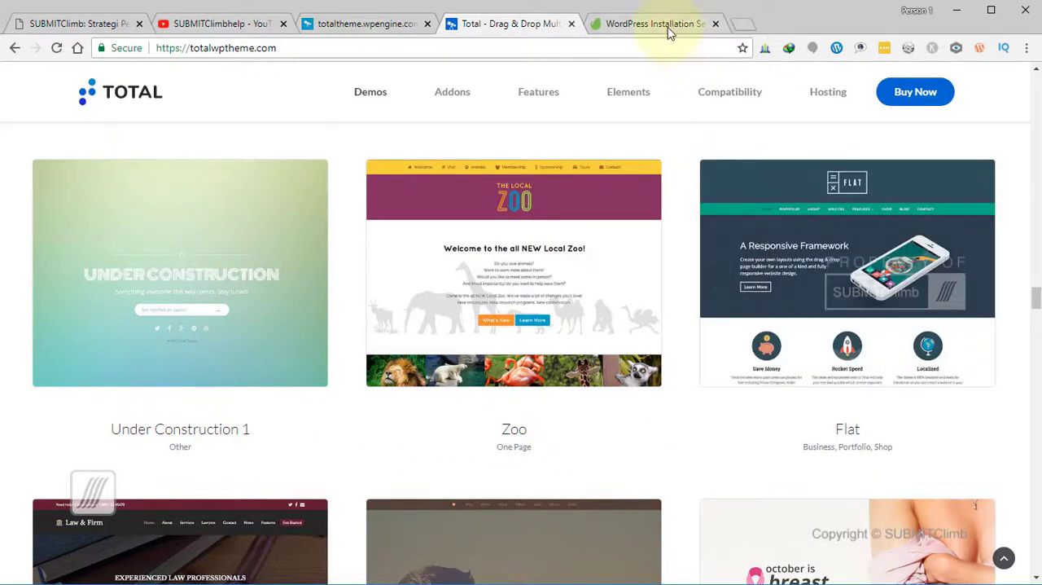
# - Examine the Local Zoo demo page from its header down to the Join the Flock section and back up
pyautogui.click(366, 24)
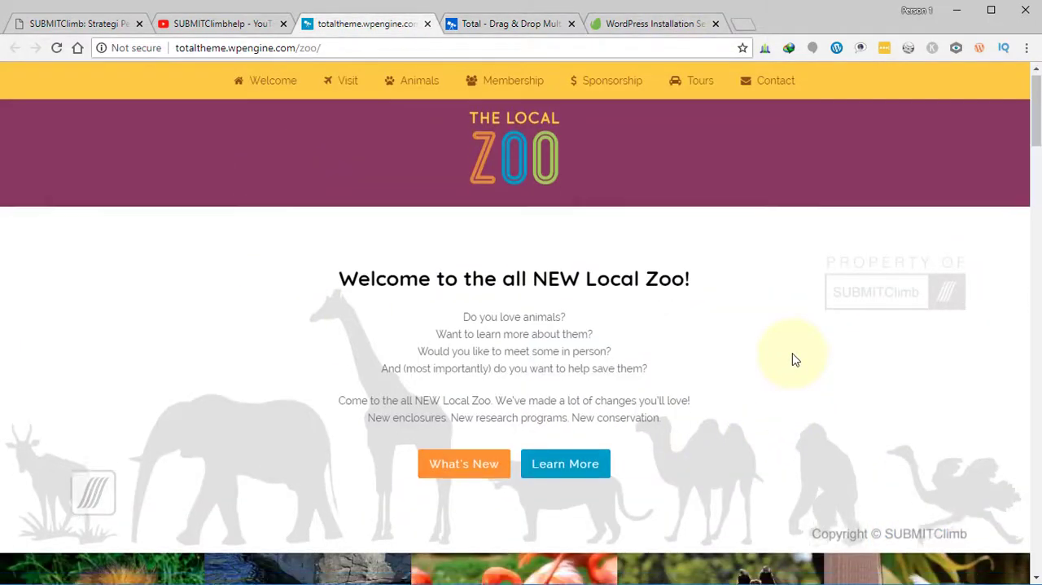
pyautogui.scroll(-7, 794, 358)
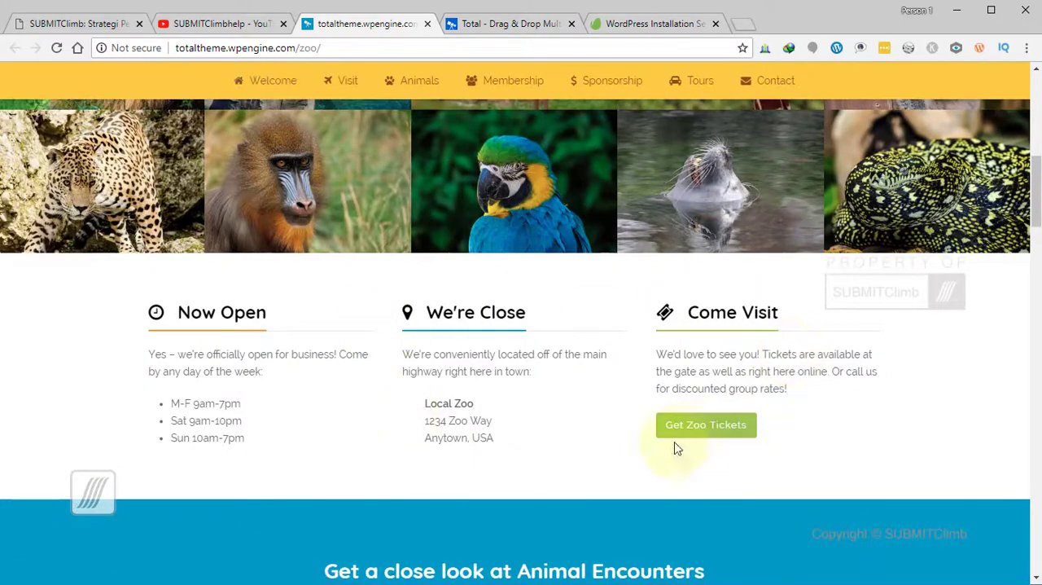
pyautogui.scroll(-14, 705, 449)
pyautogui.scroll(-15, 702, 443)
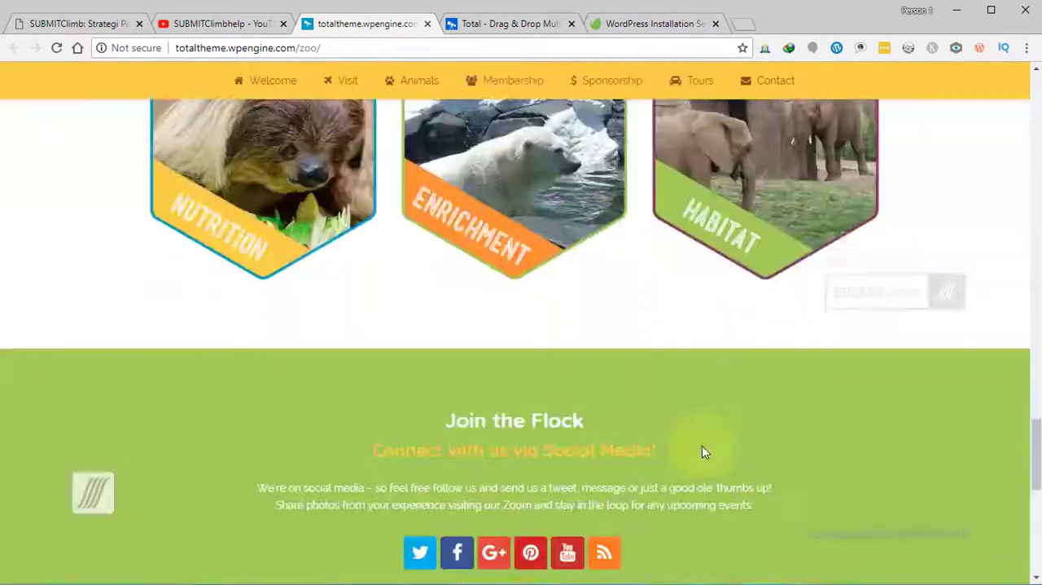
pyautogui.scroll(9, 701, 447)
pyautogui.scroll(12, 701, 448)
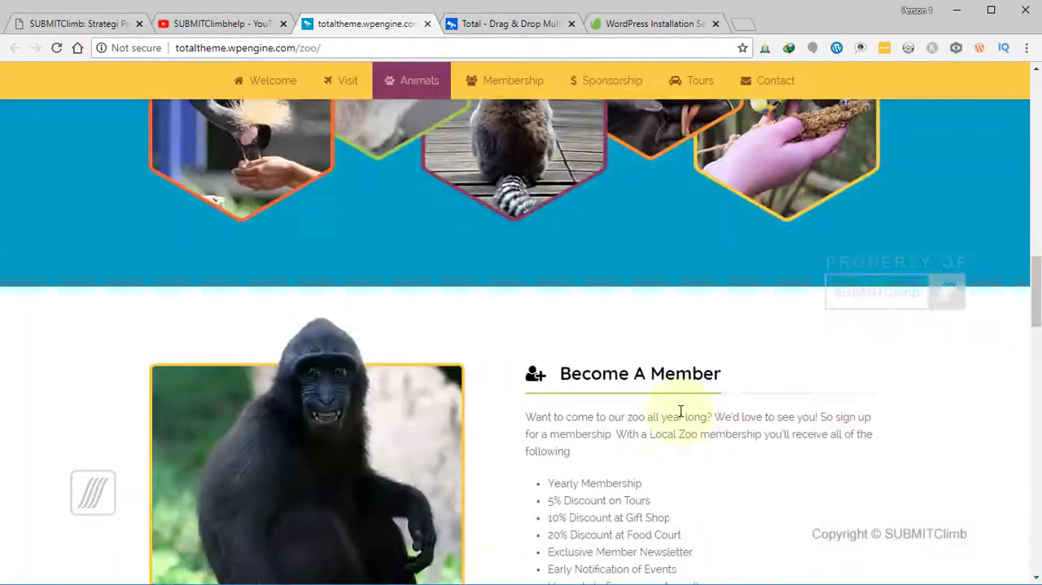
pyautogui.click(502, 31)
pyautogui.click(362, 27)
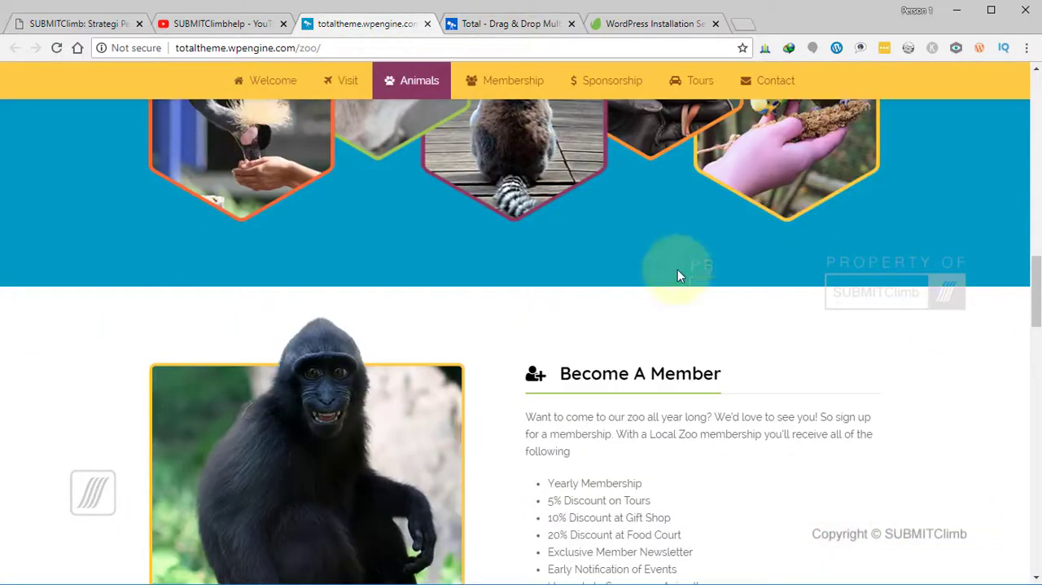
pyautogui.scroll(10, 707, 303)
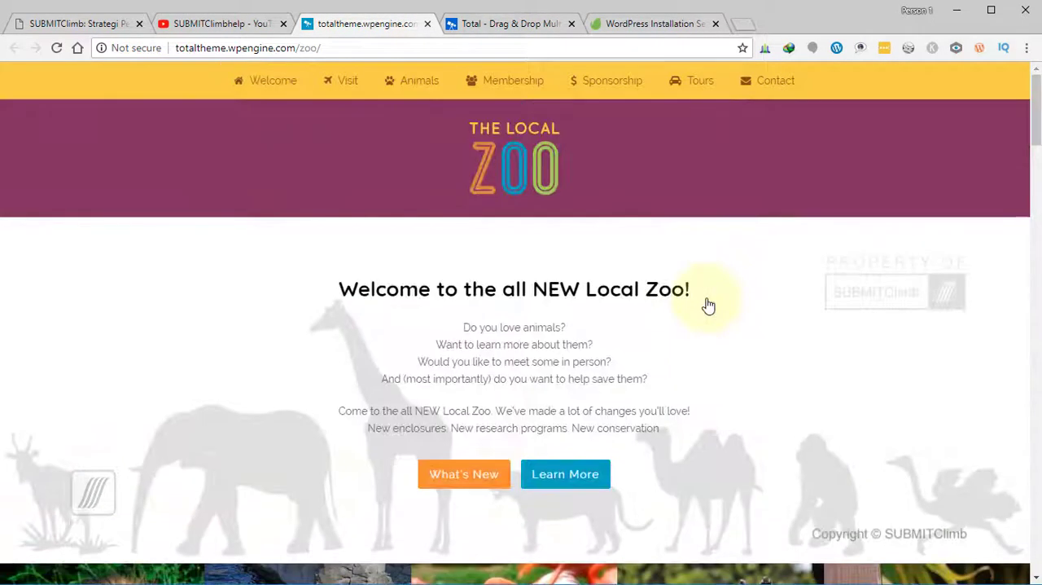
pyautogui.scroll(-10, 709, 397)
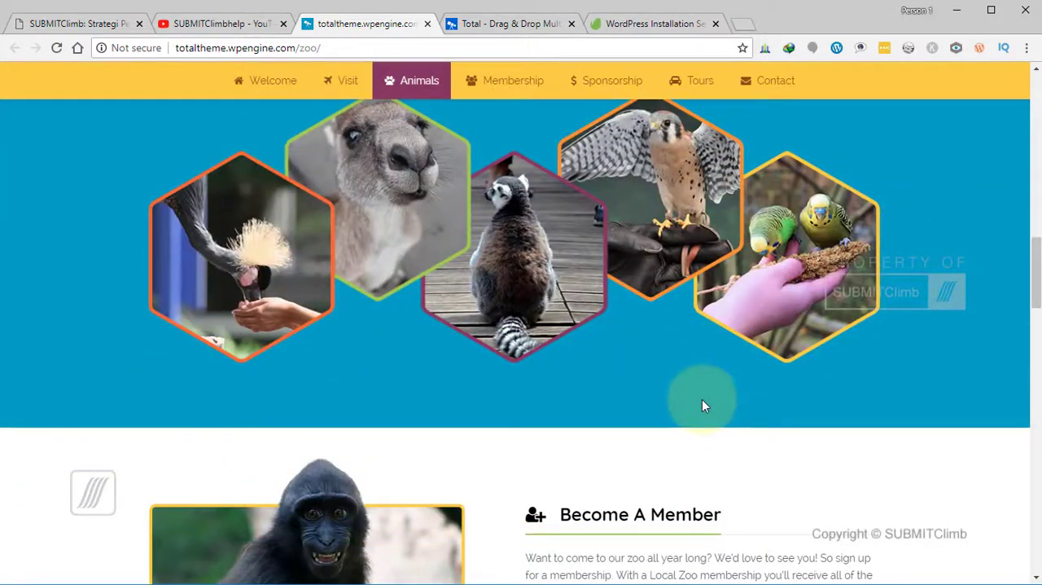
pyautogui.scroll(10, 704, 406)
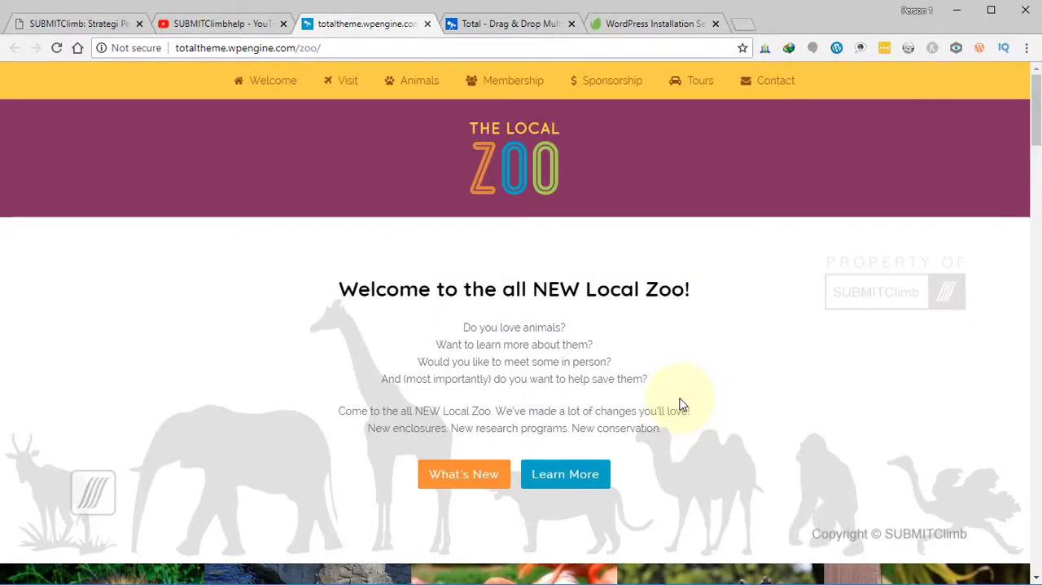
# - Switch to File Explorer and inspect the Total-4.7 folder inside All Files, returning to the Last Update 7 July 2018 folder
pyautogui.hotkey('alt', 'Tab')
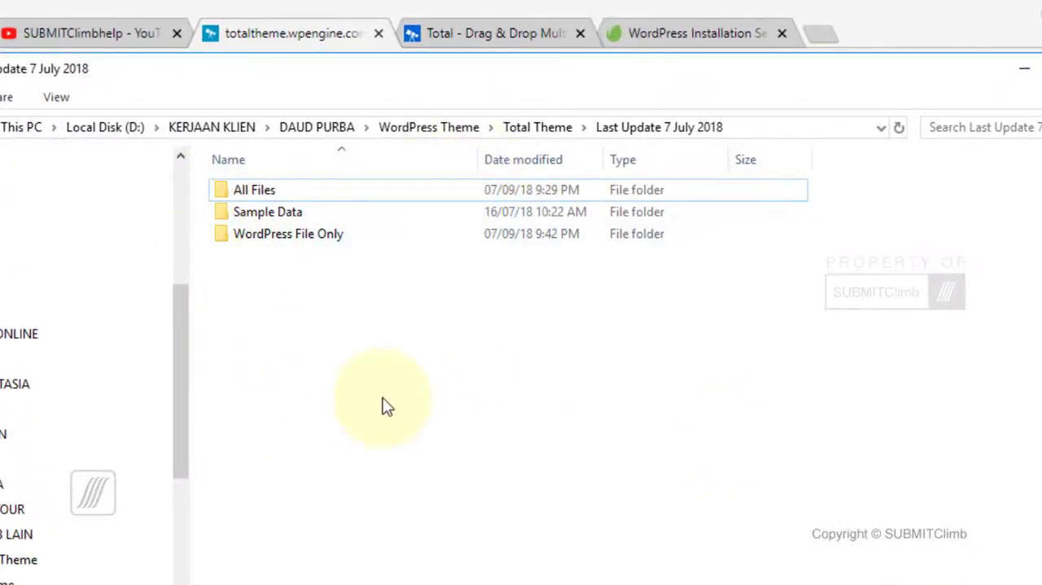
pyautogui.click(244, 189)
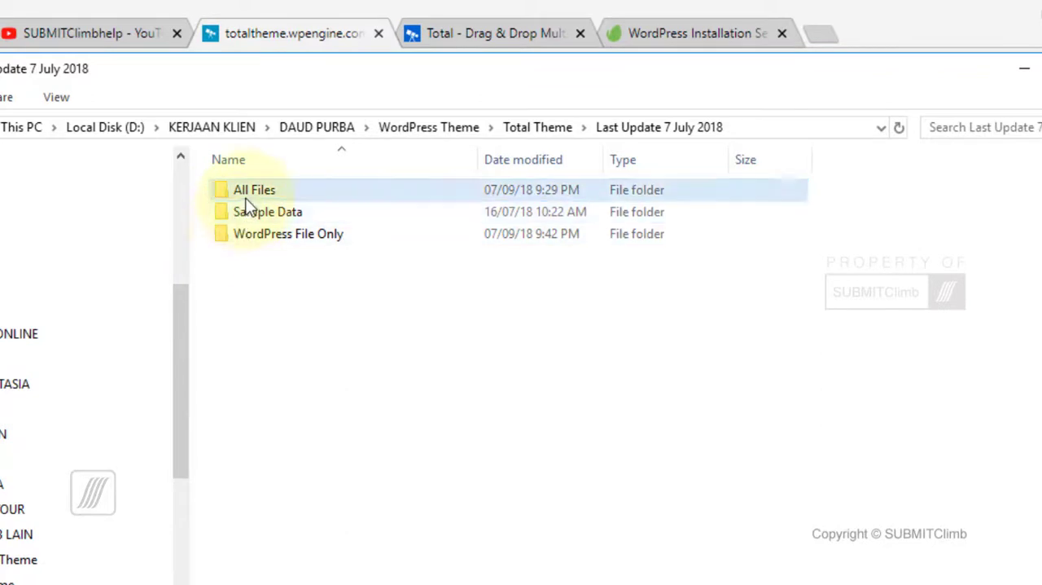
pyautogui.doubleClick(247, 195)
pyautogui.doubleClick(247, 194)
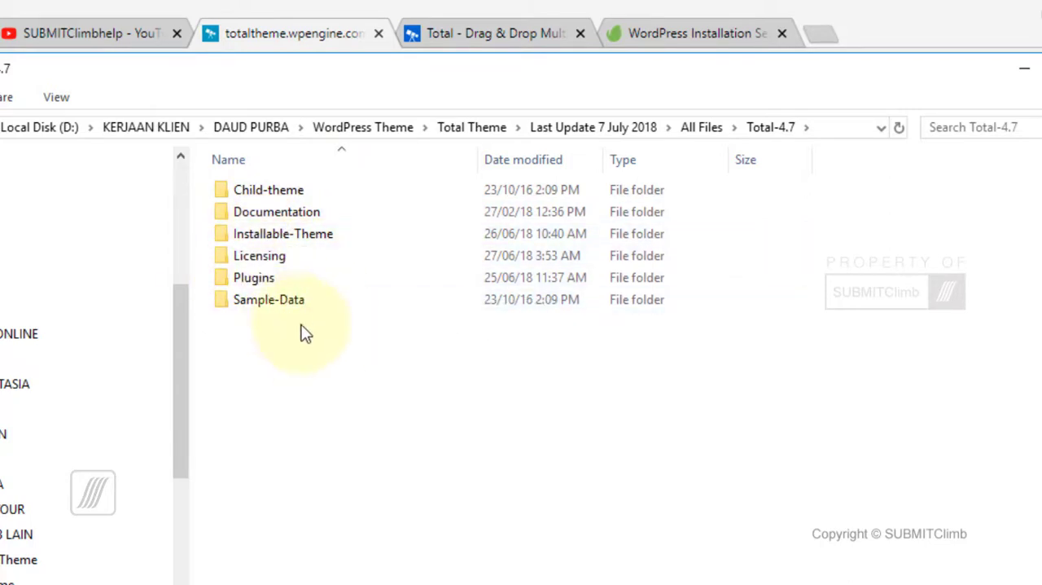
pyautogui.hotkey('alt', 'Left')
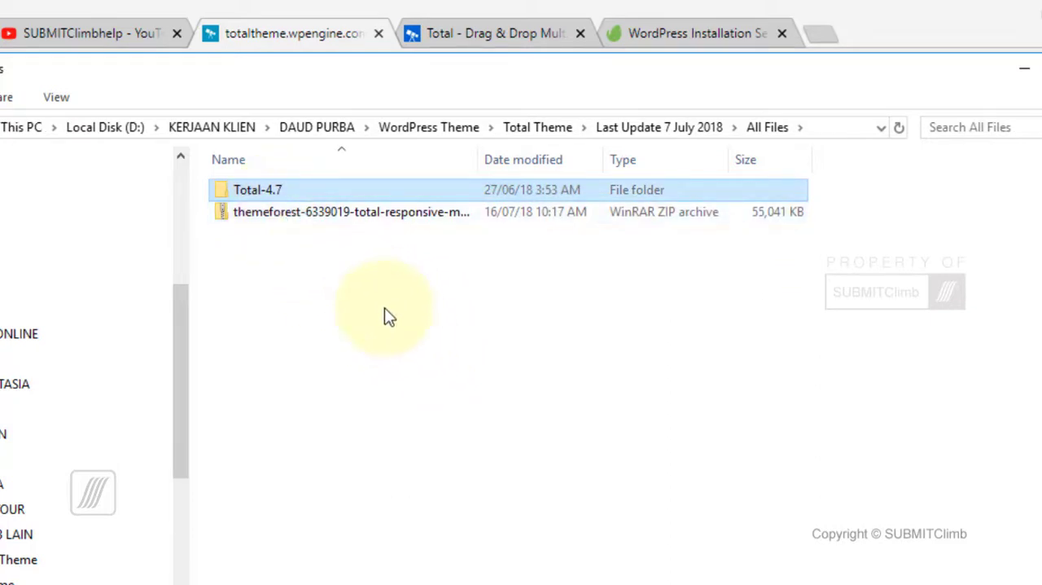
pyautogui.hotkey('alt', 'Left')
# - Check the Sample Data folder and the Total-4.7 folder inside All Files, going back to the Last Update 7 July 2018 folder
pyautogui.click(275, 215)
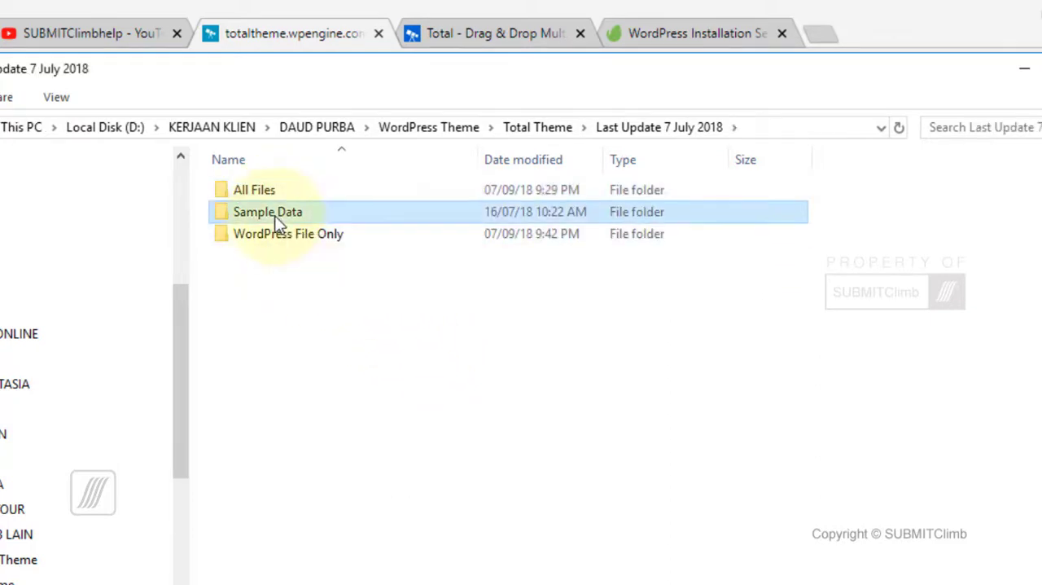
pyautogui.doubleClick(274, 215)
pyautogui.hotkey('alt', 'Left')
pyautogui.click(258, 192)
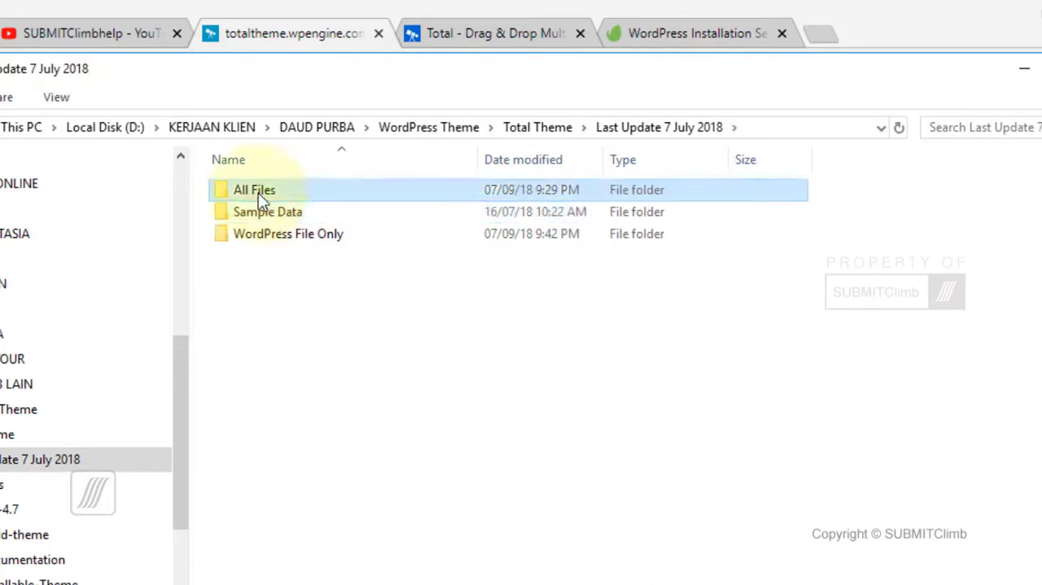
pyautogui.doubleClick(258, 192)
pyautogui.click(233, 190)
pyautogui.doubleClick(233, 190)
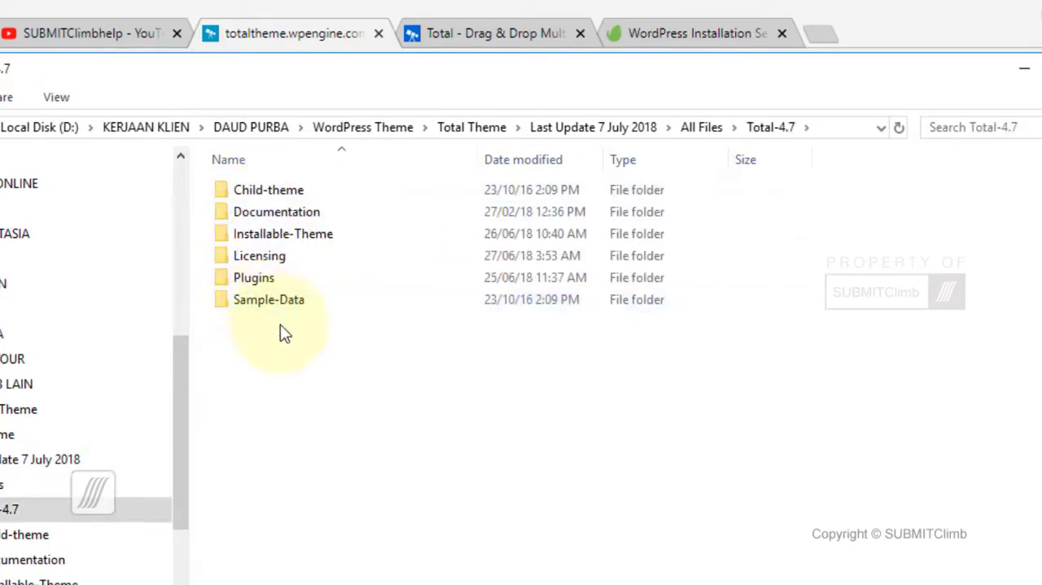
pyautogui.hotkey('alt', 'Left')
pyautogui.hotkey('alt', 'Left')
# - Inspect the contents of the Sample Data and WordPress File Only folders, and return to the Zoo demo page in the browser
pyautogui.click(258, 210)
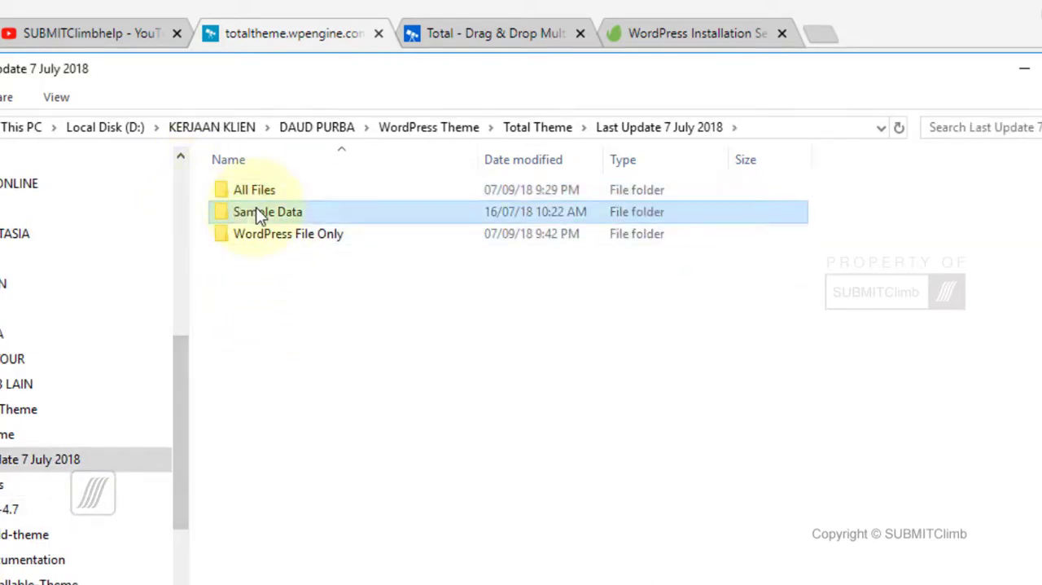
pyautogui.doubleClick(257, 212)
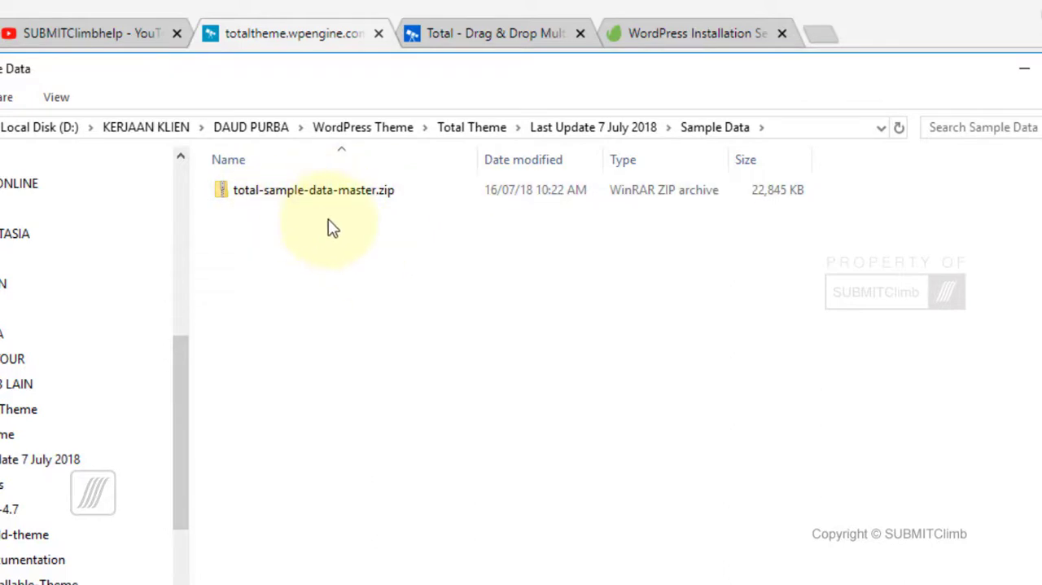
pyautogui.hotkey('alt', 'Left')
pyautogui.click(276, 235)
pyautogui.doubleClick(277, 234)
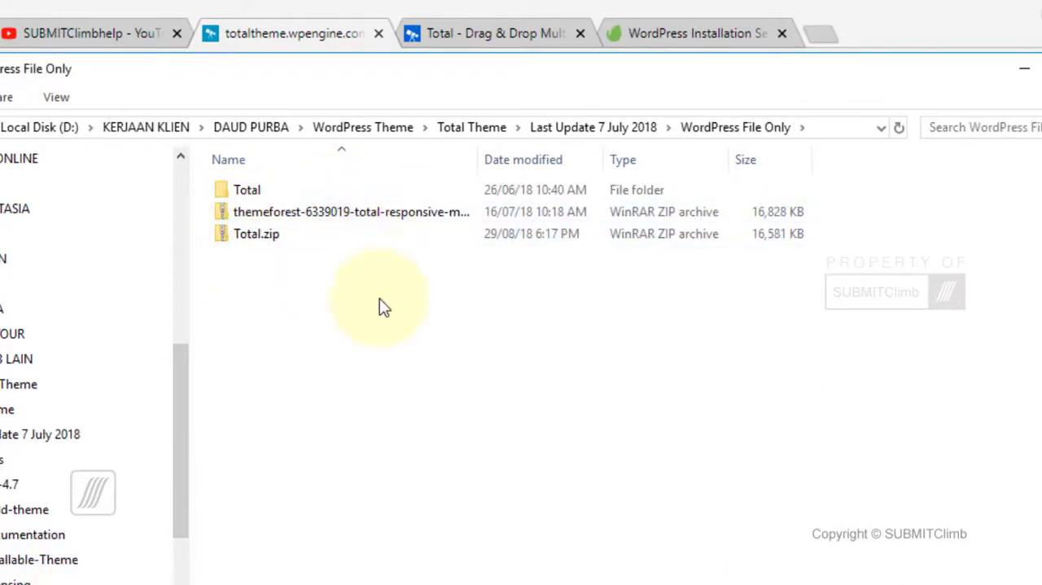
pyautogui.hotkey('alt', 'Left')
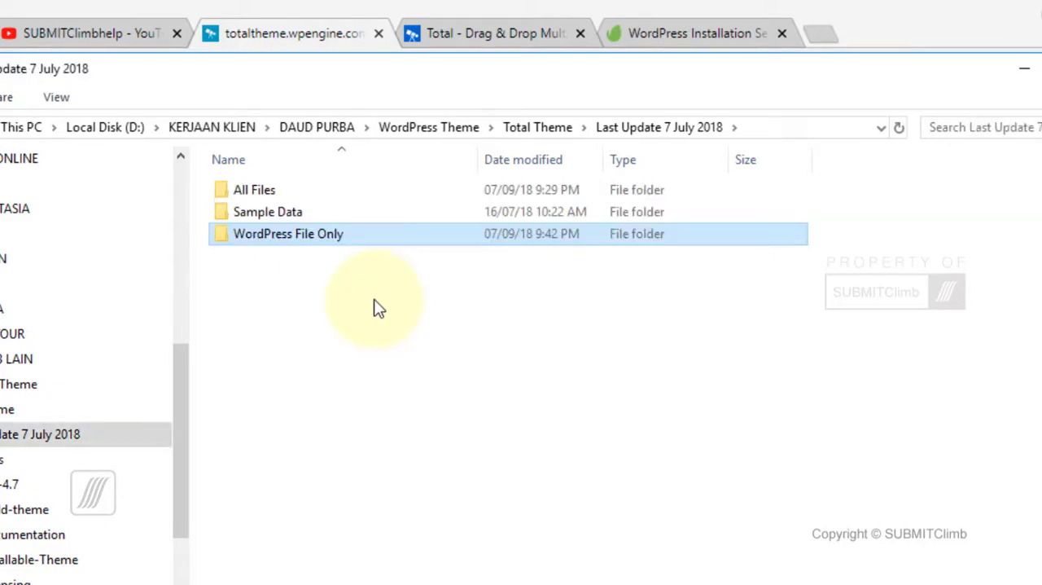
pyautogui.click(272, 41)
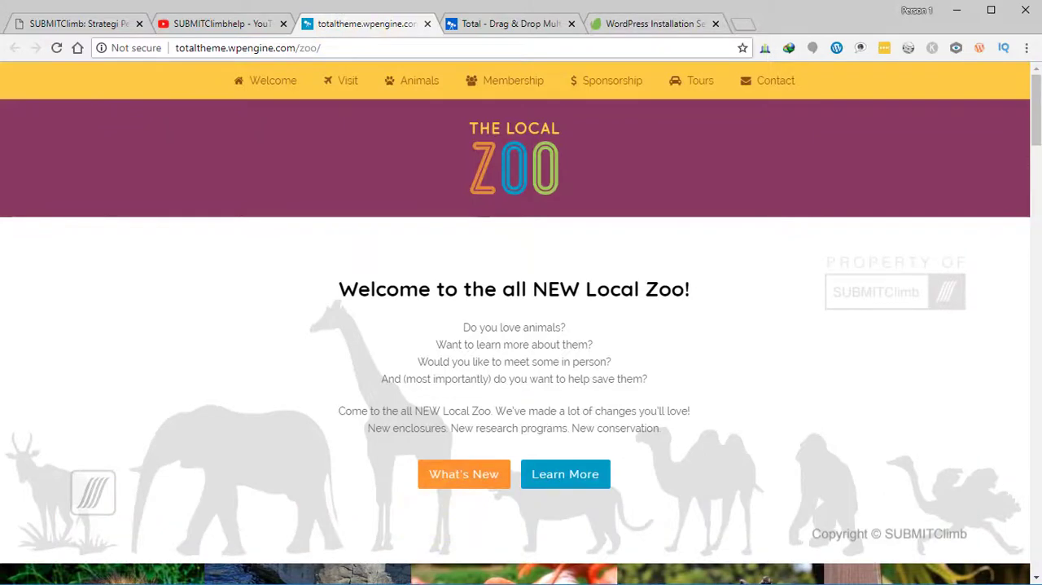
# - Switch to the XAMPP Control Panel, start the Apache and MySQL modules, and close its window
pyautogui.hotkey('alt', 'Tab')
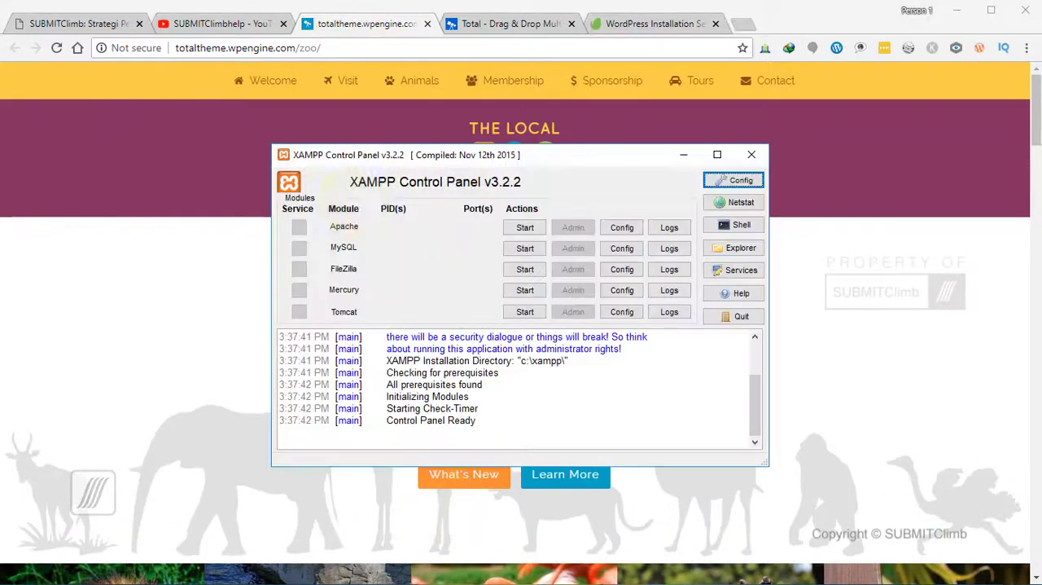
pyautogui.click(525, 228)
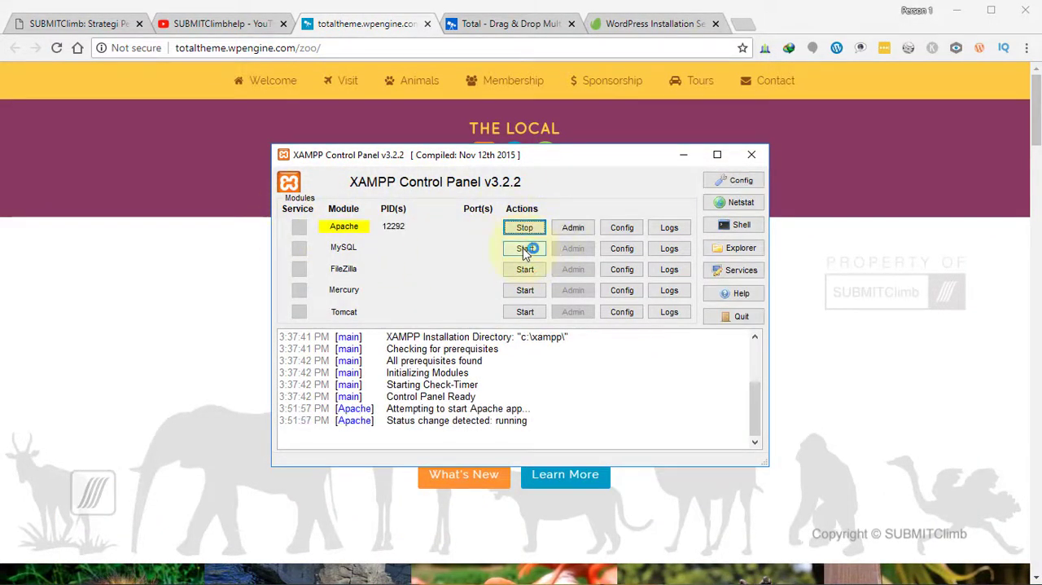
pyautogui.click(527, 249)
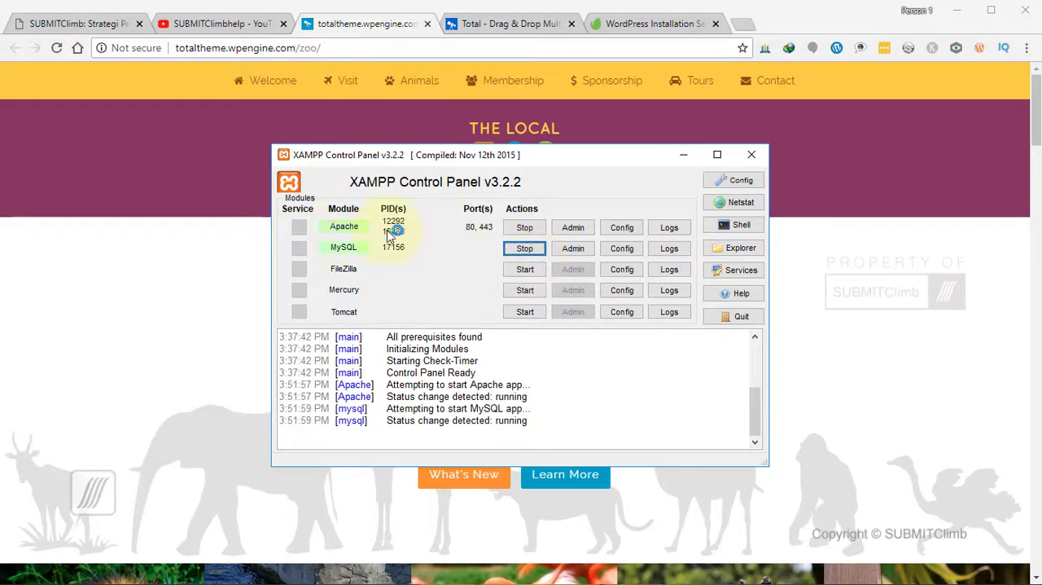
pyautogui.click(751, 157)
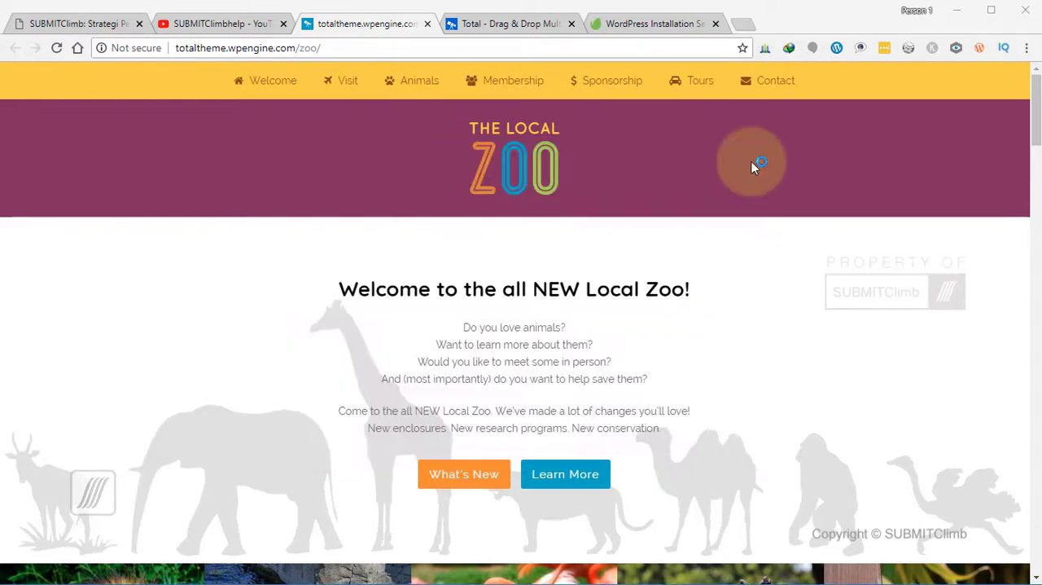
# - Open localhost in a new browser tab
pyautogui.click(743, 25)
pyautogui.write('localhost')
pyautogui.press('Return')
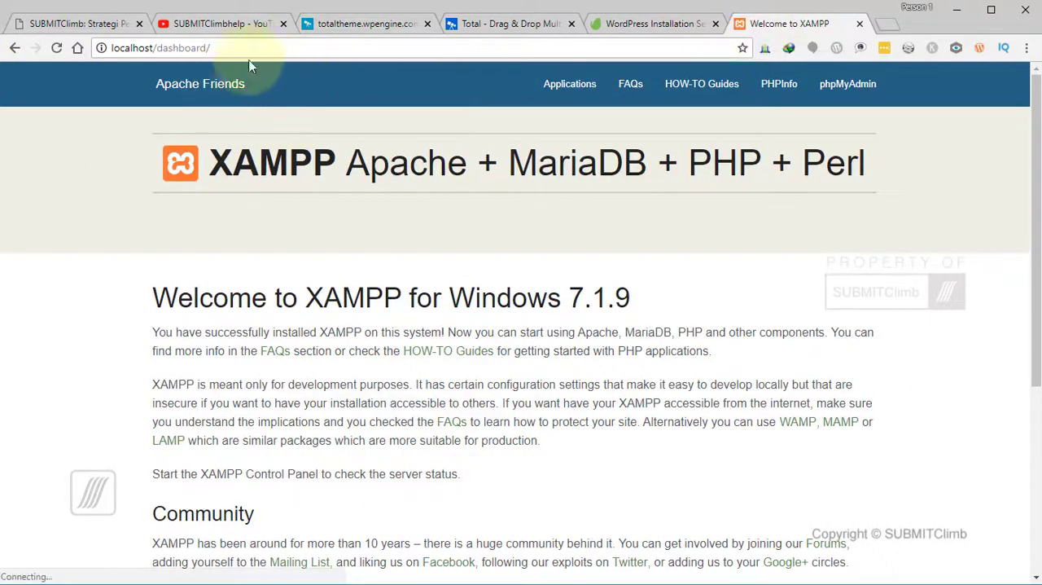
# - Open the local WordPress site at localhost/djtourbali
pyautogui.moveTo(211, 48); pyautogui.dragTo(159, 49)
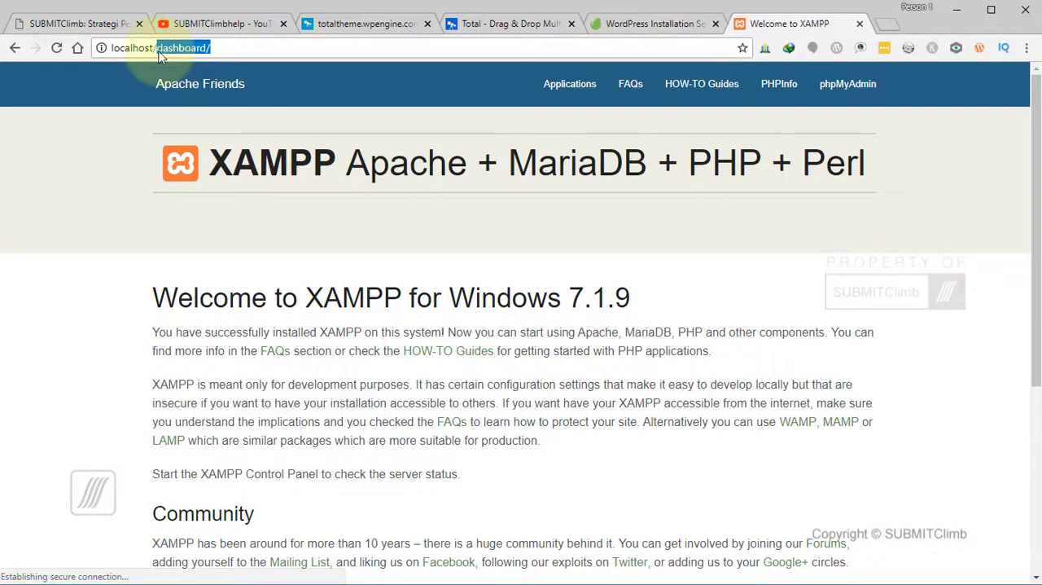
pyautogui.press('BackSpace')
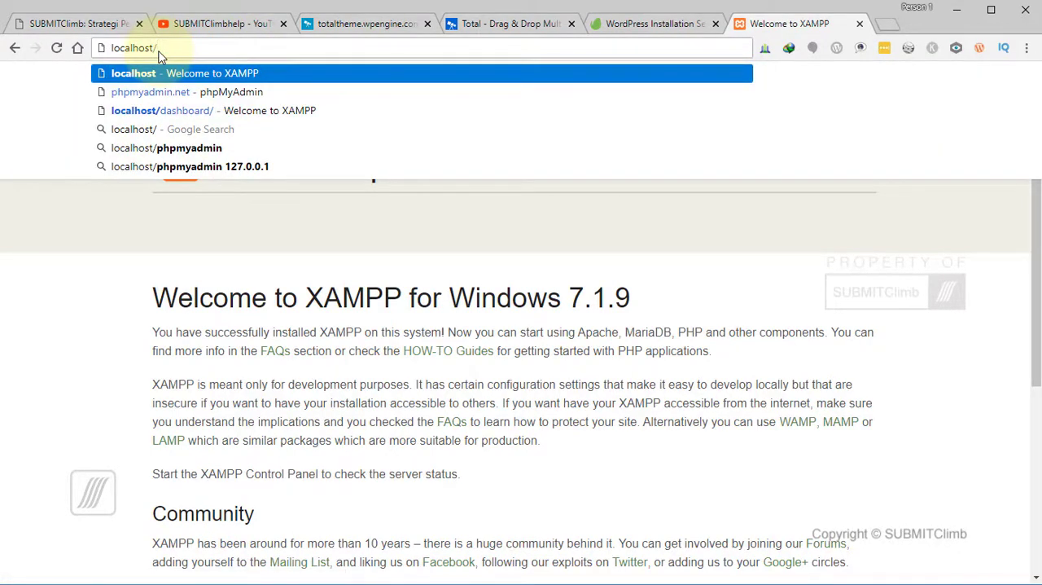
pyautogui.write('djto')
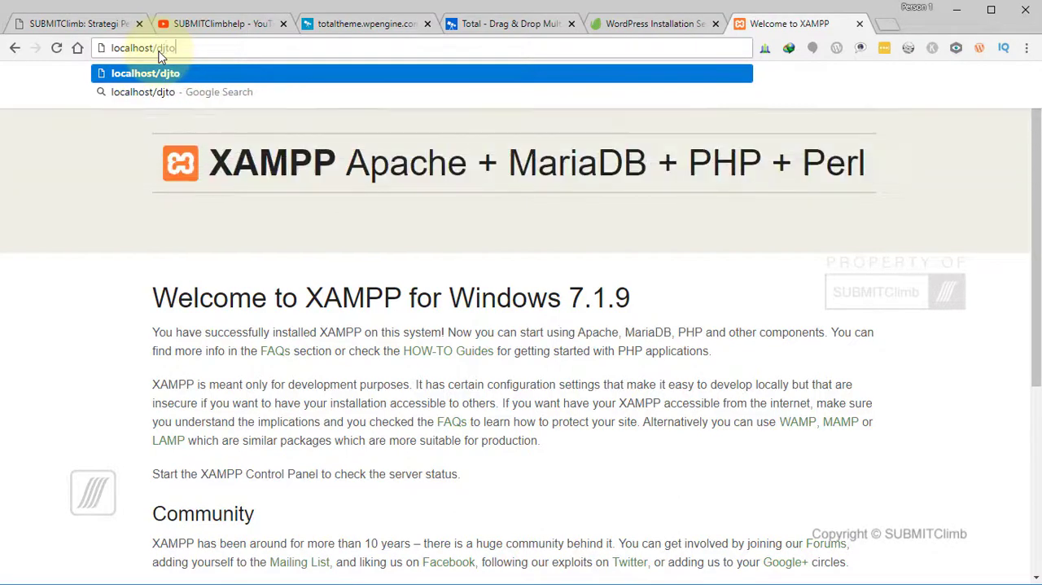
pyautogui.write('urbali')
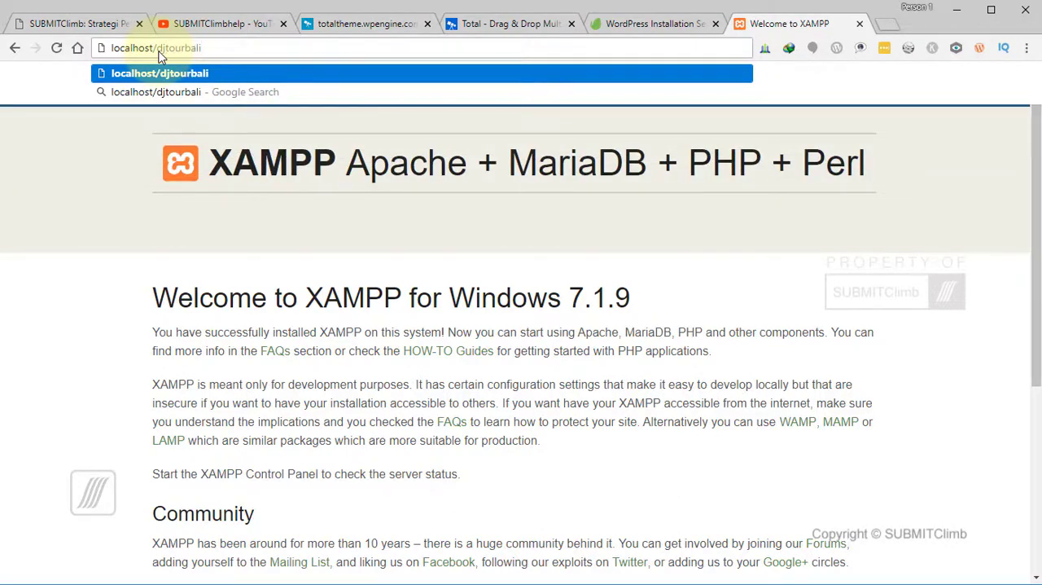
pyautogui.press('Return')
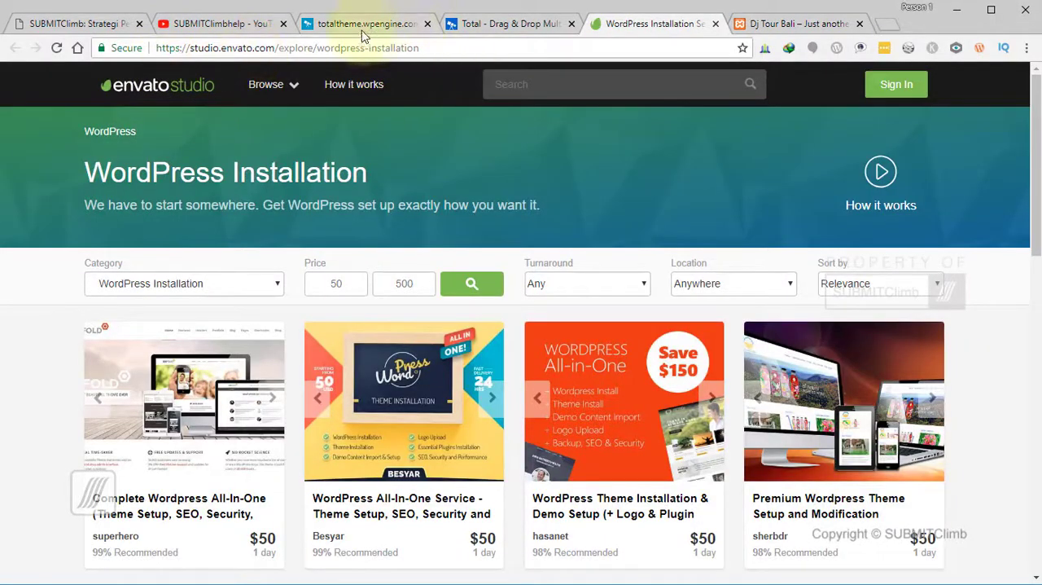
# - Look at the SUBMITClimbhelp YouTube channel and the Zoo demo page, and return to the Dj Tour Bali site
pyautogui.click(208, 29)
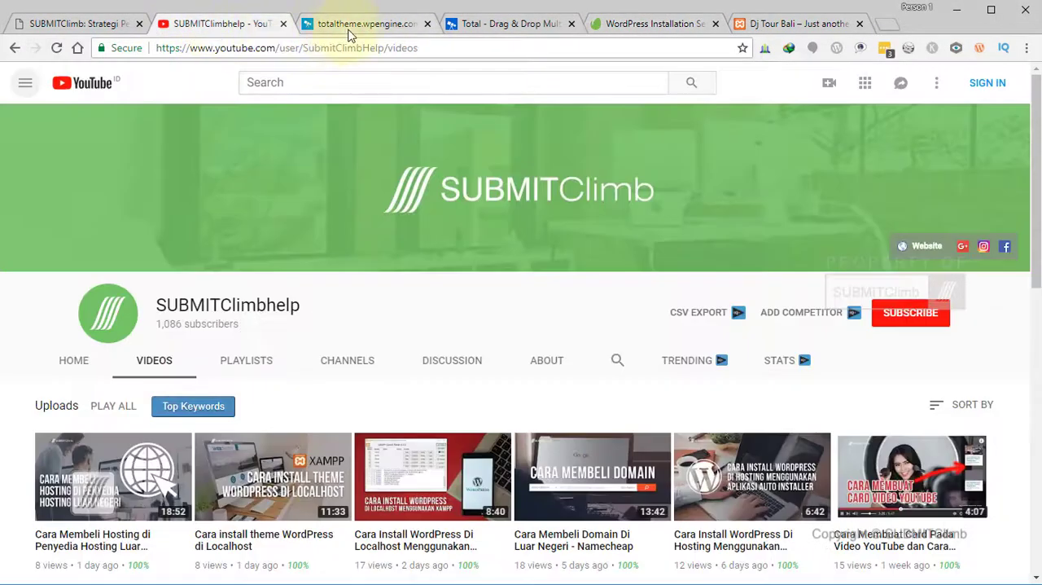
pyautogui.click(348, 33)
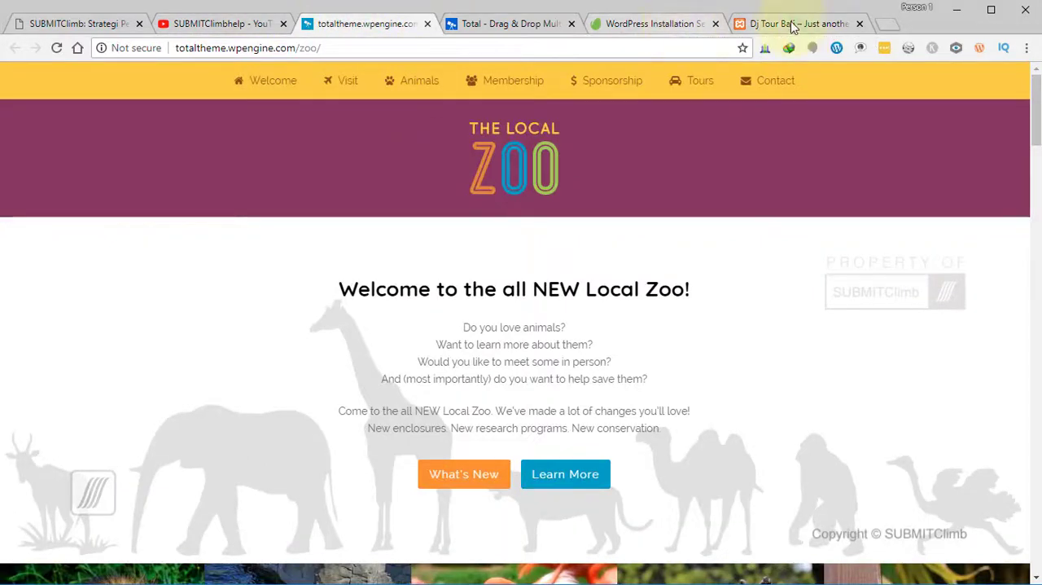
pyautogui.click(745, 25)
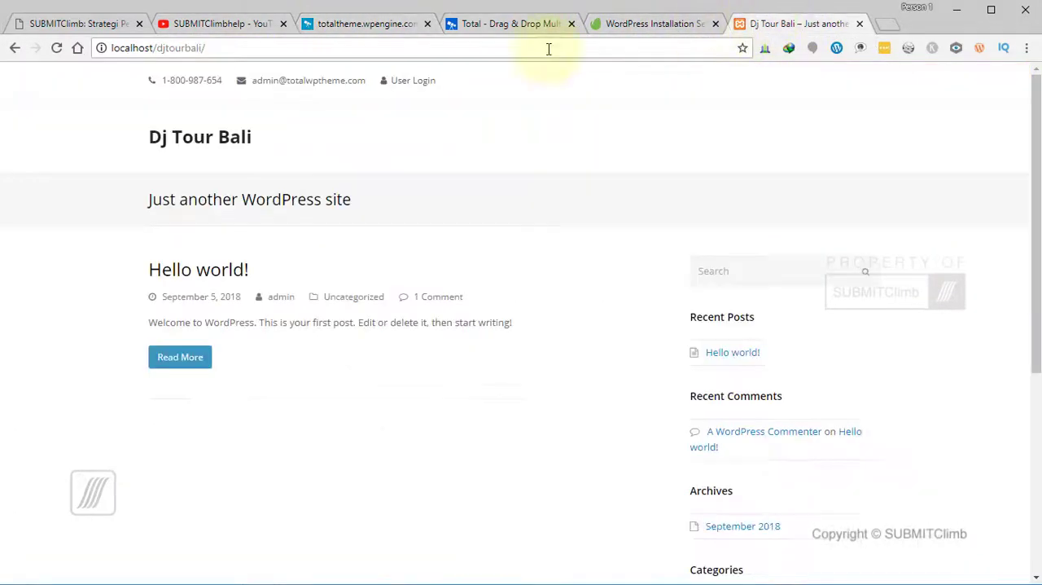
# - Open the site's WordPress login page through the wp-admin address
pyautogui.click(295, 49)
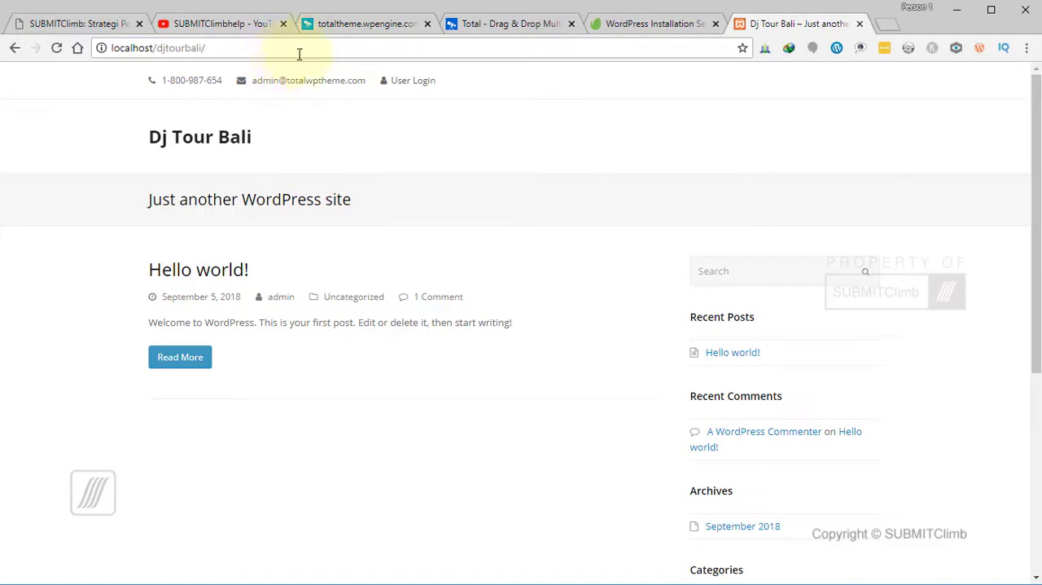
pyautogui.write('wp-admin')
pyautogui.press('Return')
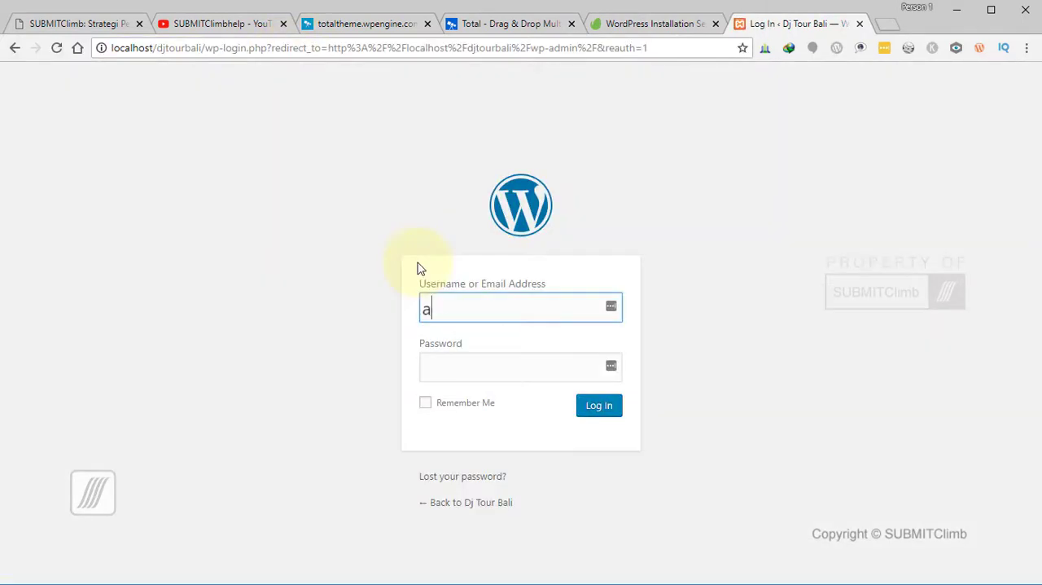
# - Log in to WordPress as admin with the account password and dismiss the browser's prompt
pyautogui.write('admin')
pyautogui.press('Tab')
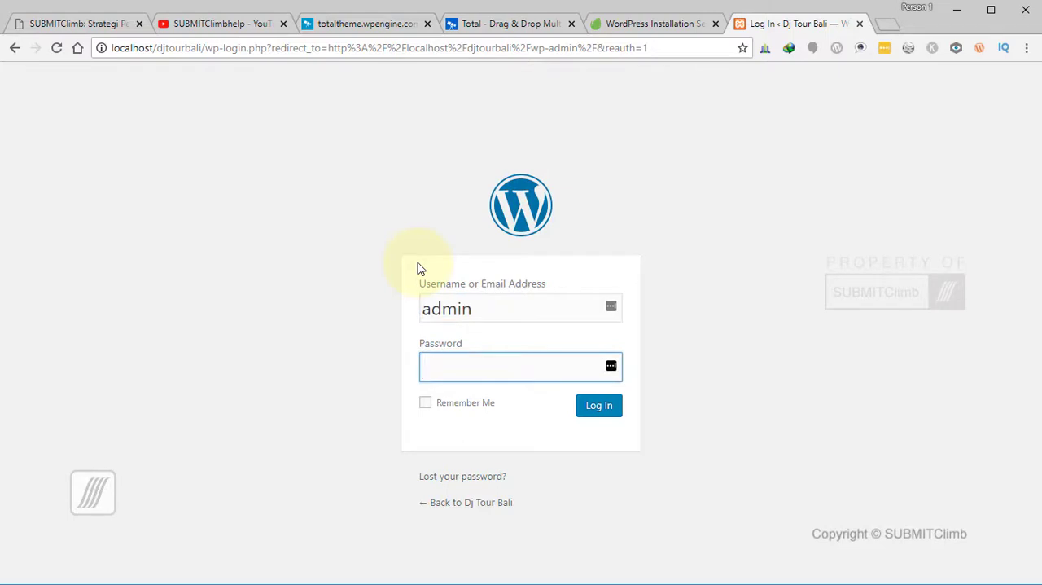
pyautogui.write('•••••••')
pyautogui.press('Return')
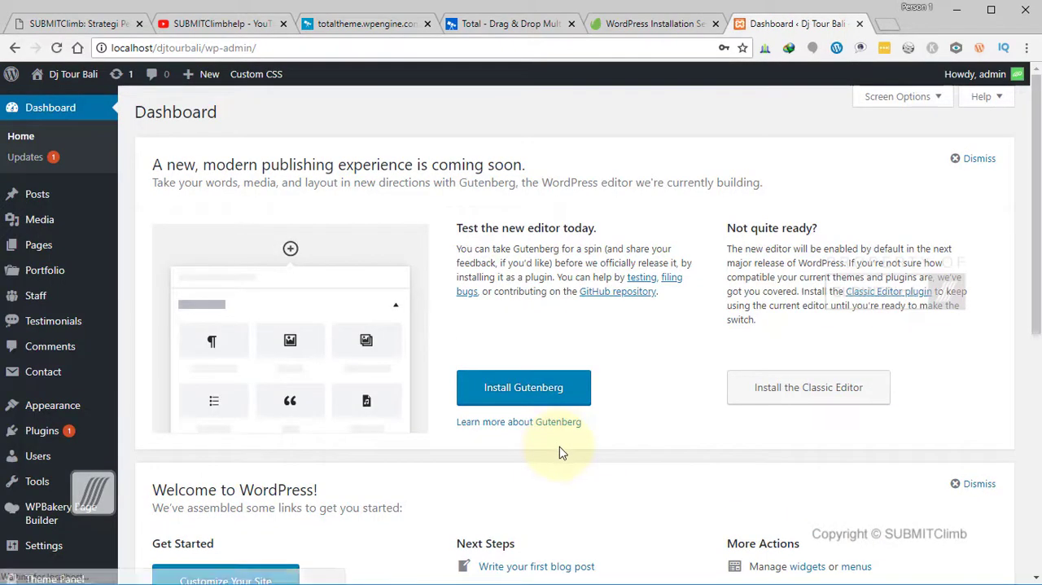
pyautogui.click(901, 180)
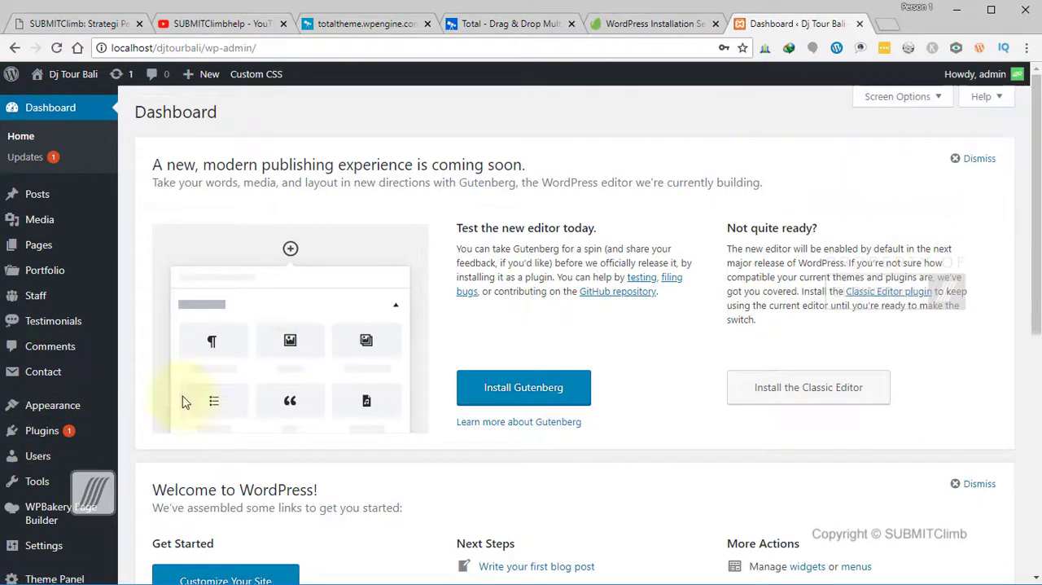
# - Review the list of installed plugins and go back to the WordPress Dashboard
pyautogui.click(43, 431)
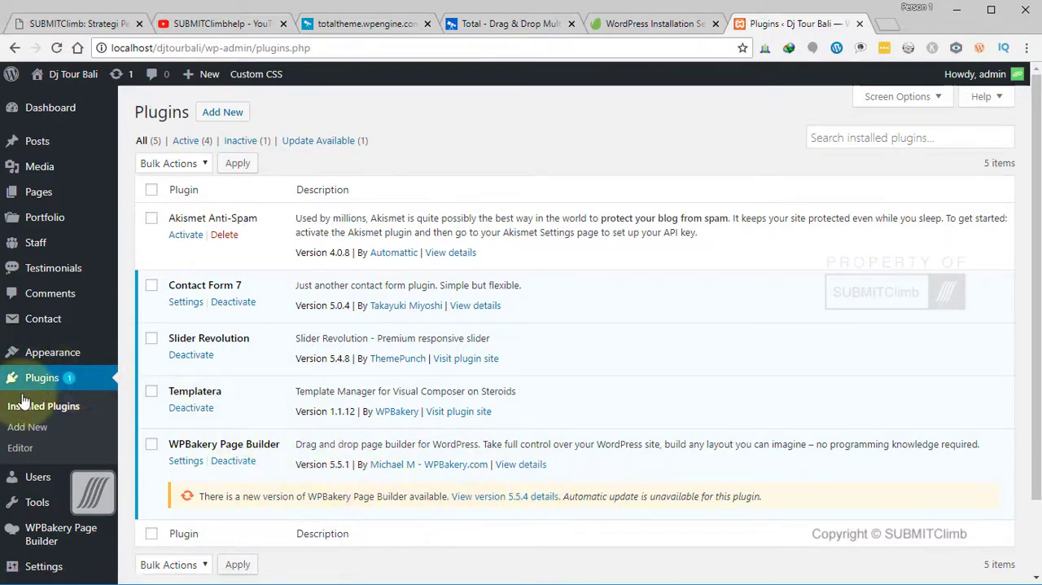
pyautogui.moveTo(41, 363)
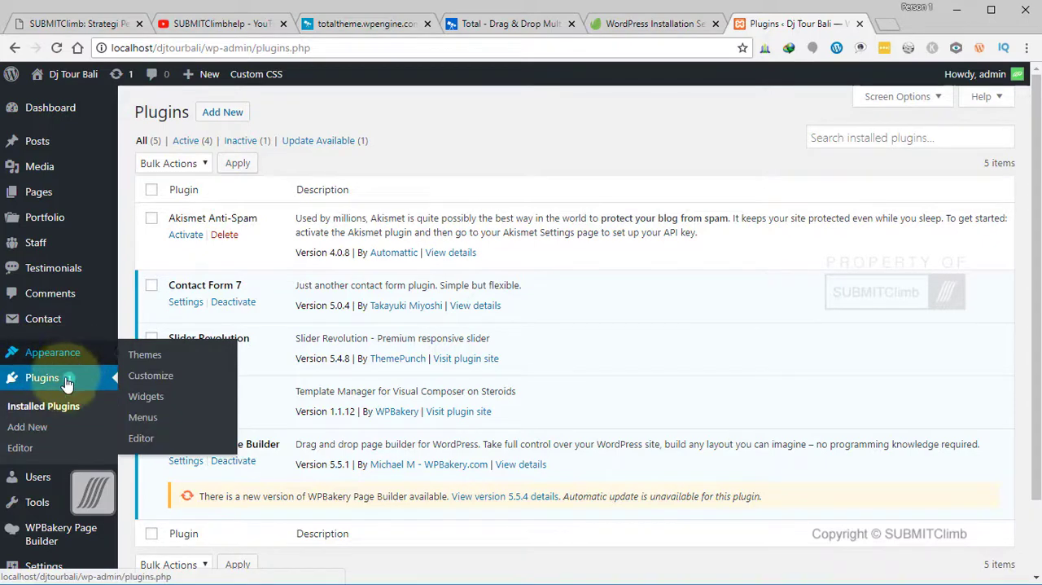
pyautogui.click(41, 505)
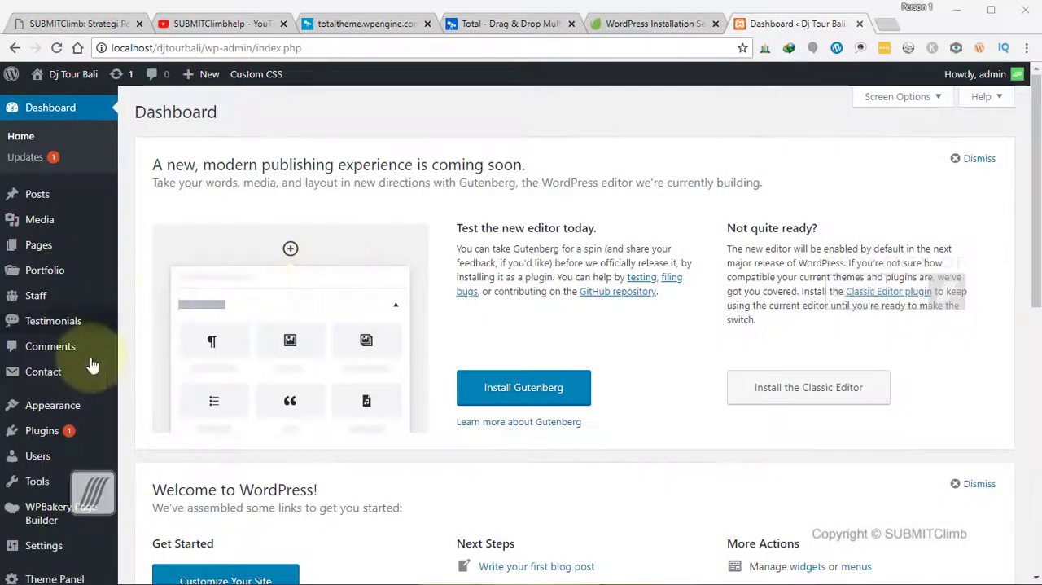
# - Open the Permalink Settings page of the WordPress site
pyautogui.moveTo(28, 550)
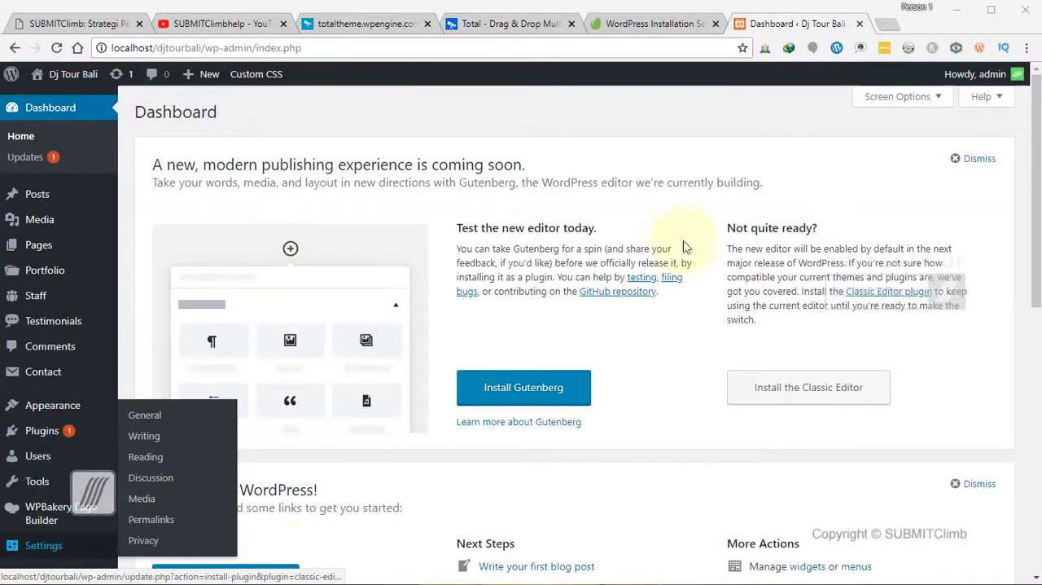
pyautogui.scroll(-3, 58, 554)
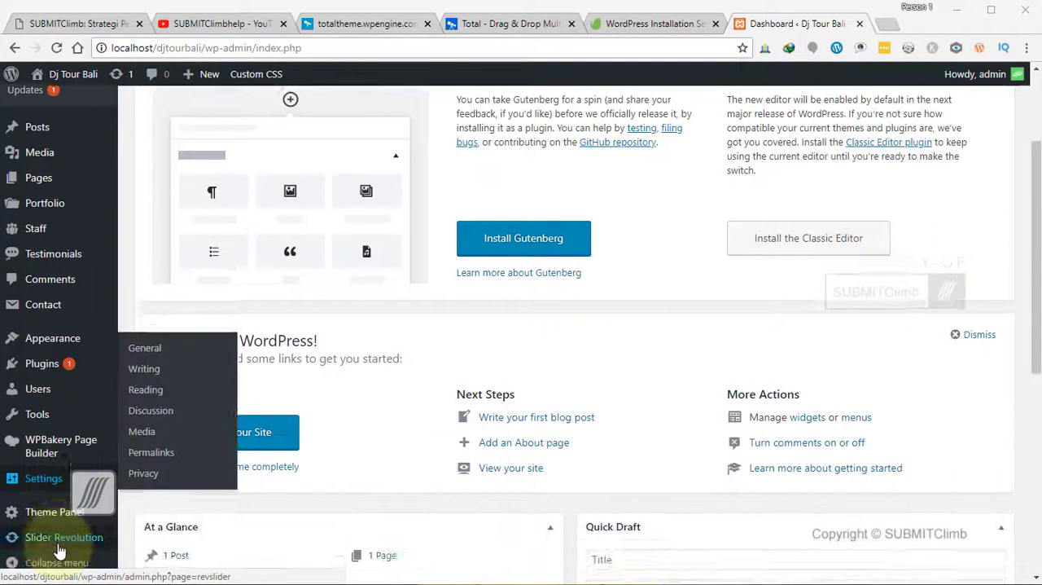
pyautogui.scroll(3, 49, 521)
pyautogui.scroll(-4, 49, 484)
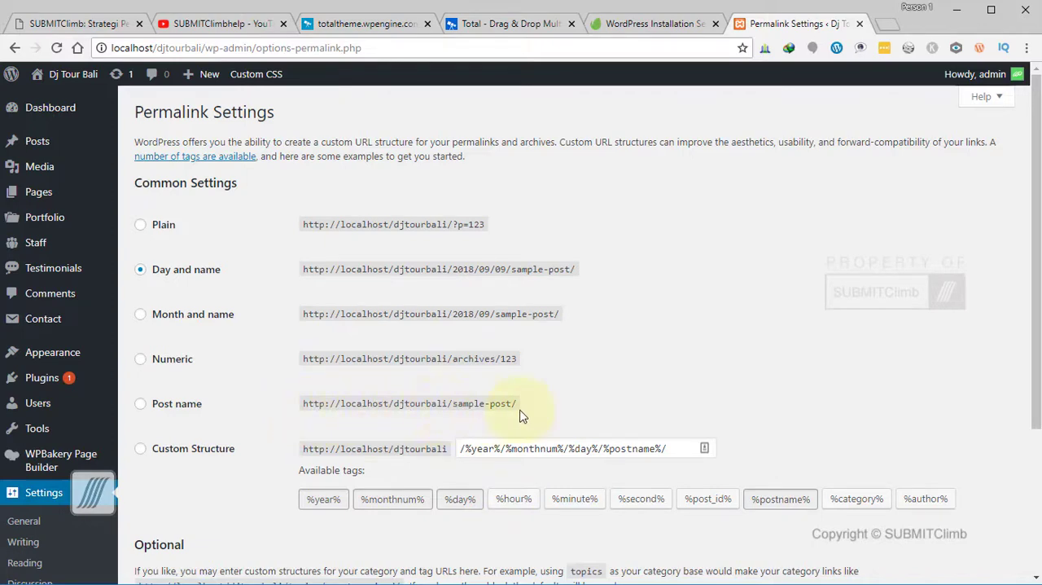
# - Set the permalink structure to Post name and save the changes
pyautogui.click(143, 403)
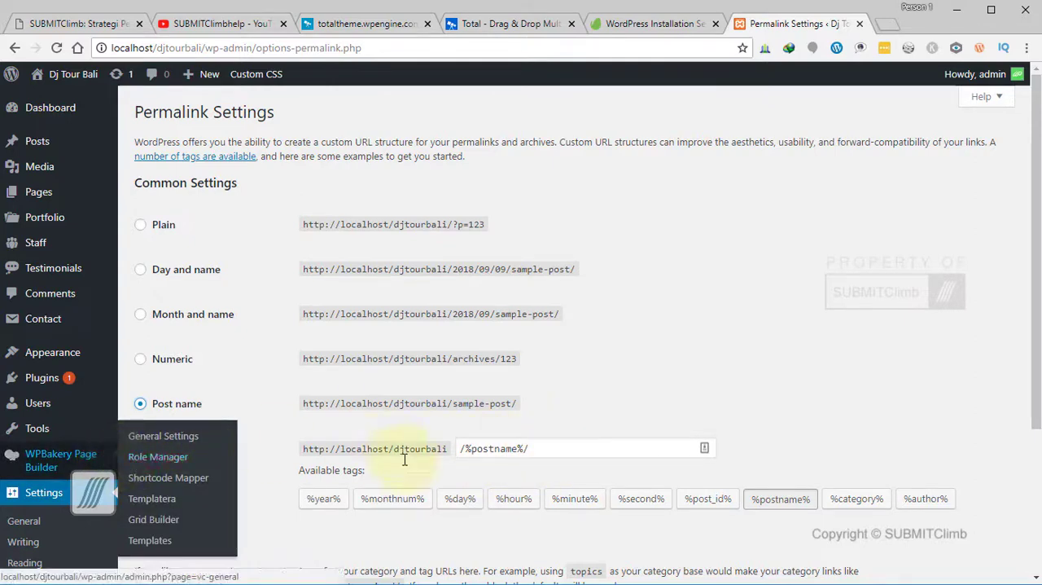
pyautogui.press('Tab')
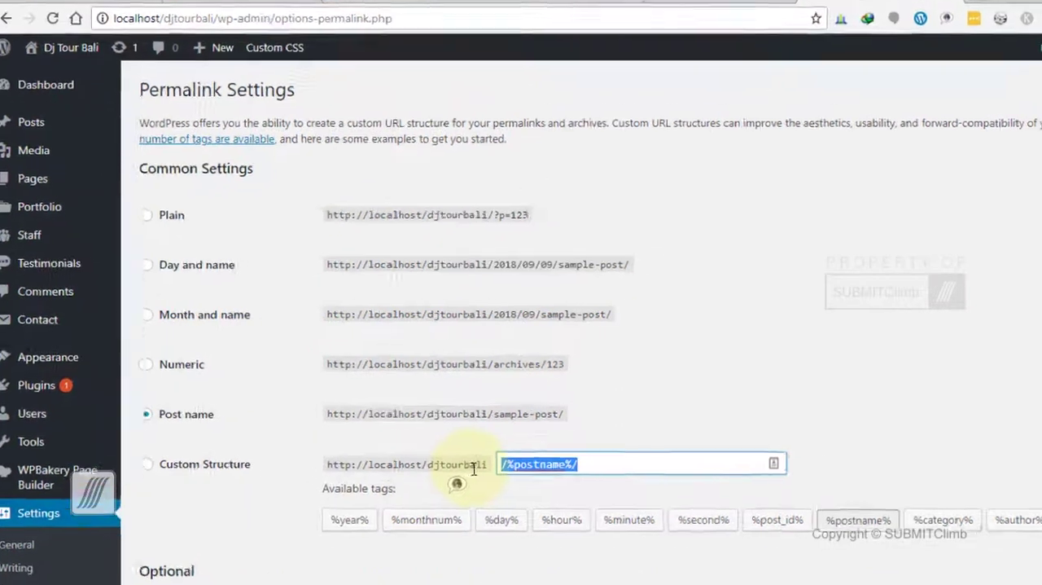
pyautogui.click(147, 463)
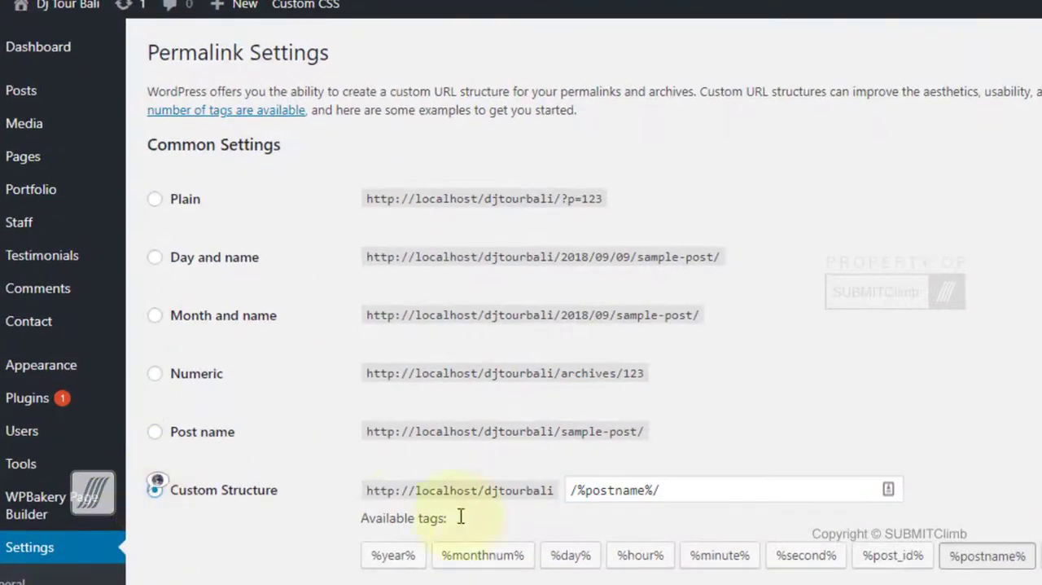
pyautogui.click(155, 432)
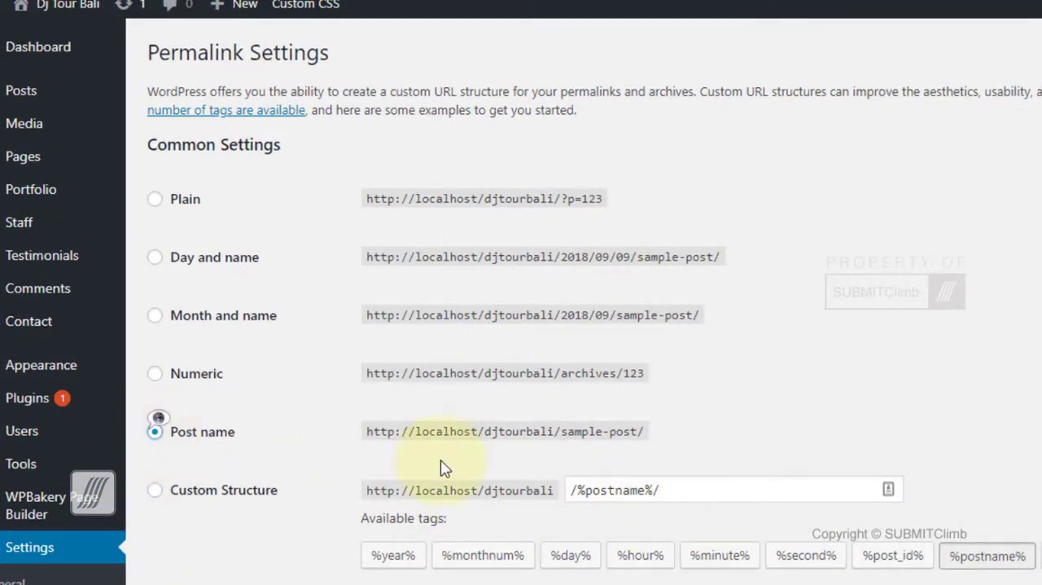
pyautogui.scroll(-3, 538, 460)
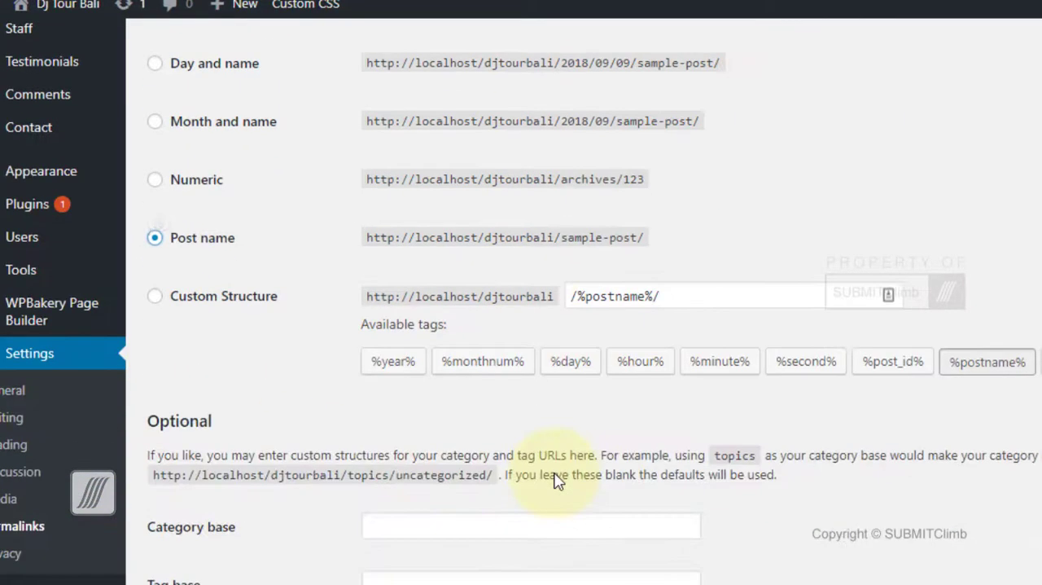
pyautogui.click(158, 298)
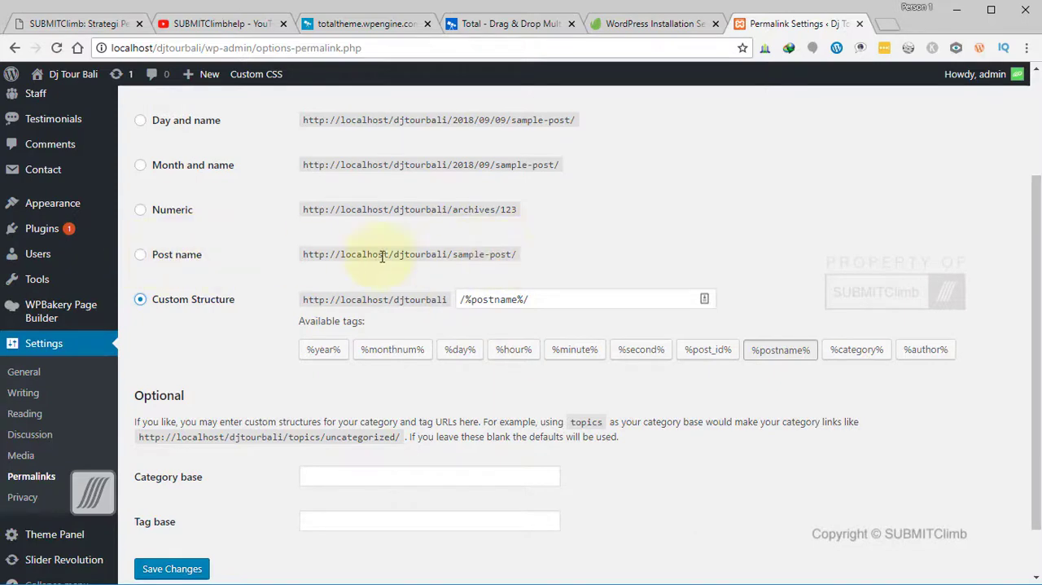
pyautogui.click(140, 254)
pyautogui.scroll(-2, 248, 342)
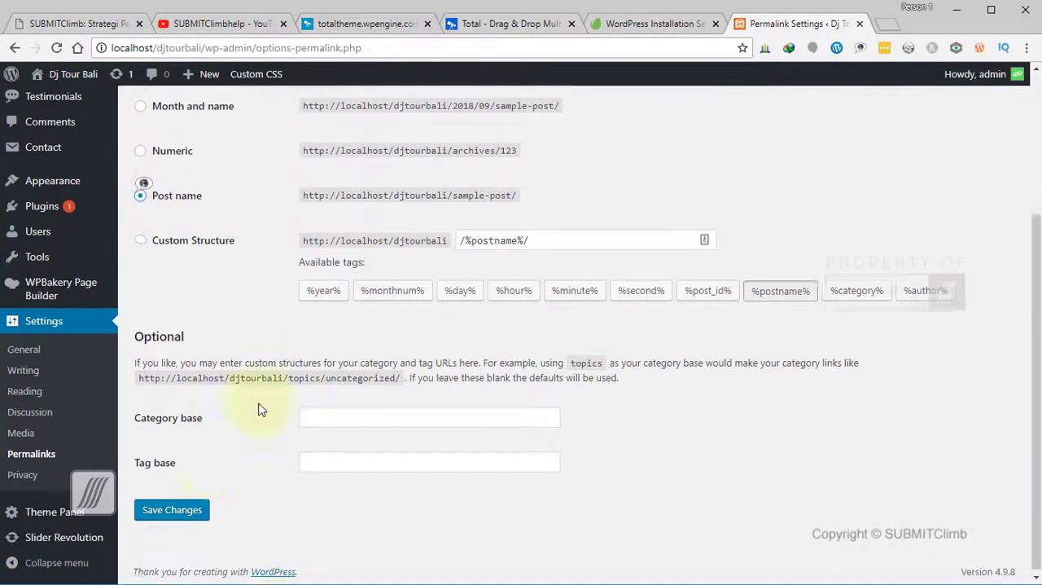
pyautogui.click(187, 517)
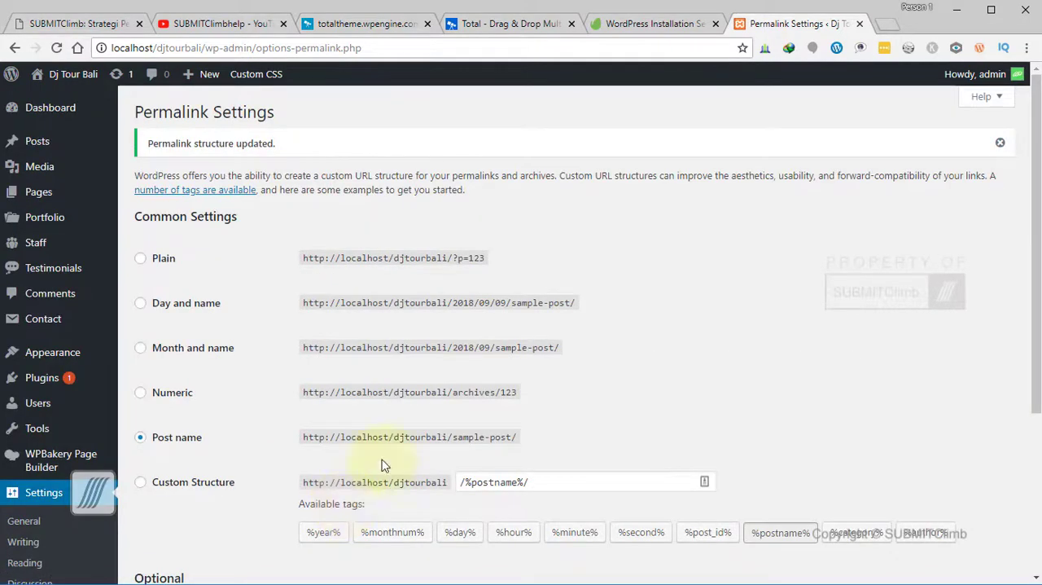
# - View the Zoo entry on the Total theme site and its demo page, and return to the WordPress admin
pyautogui.click(519, 26)
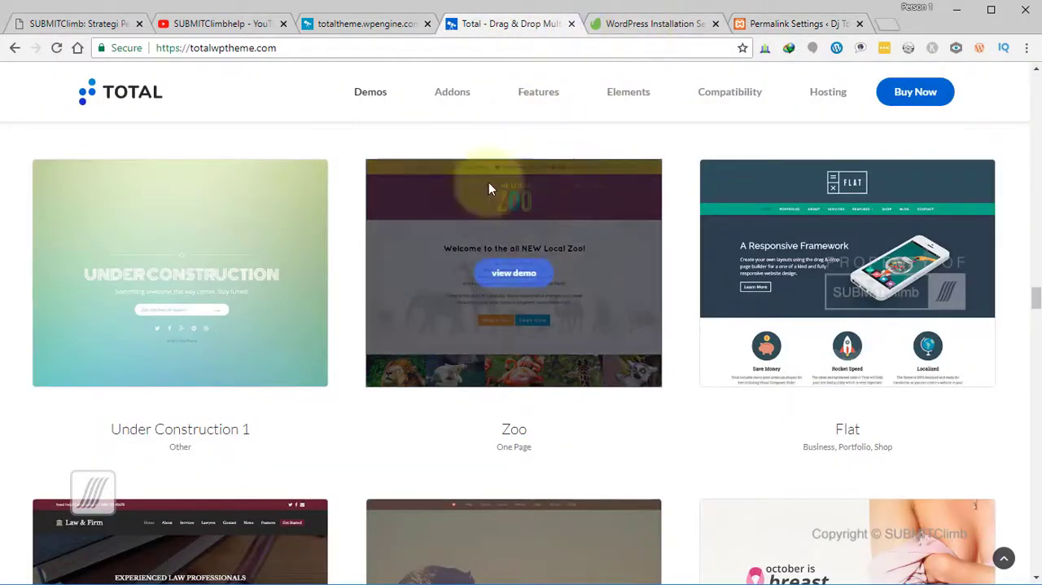
pyautogui.click(358, 24)
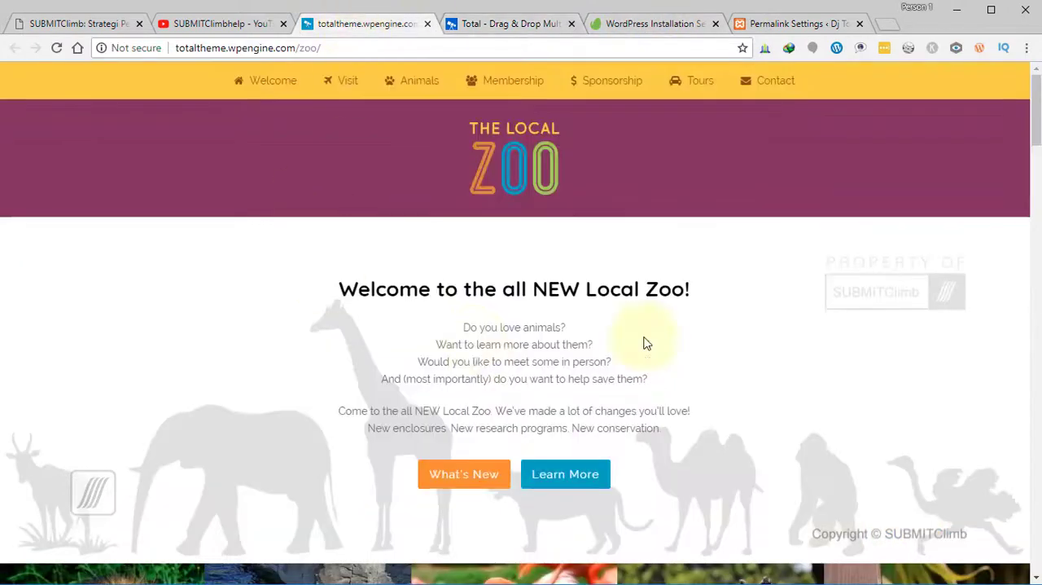
pyautogui.click(794, 23)
# - Install the WordPress importer from the import tools and run it
pyautogui.moveTo(53, 364)
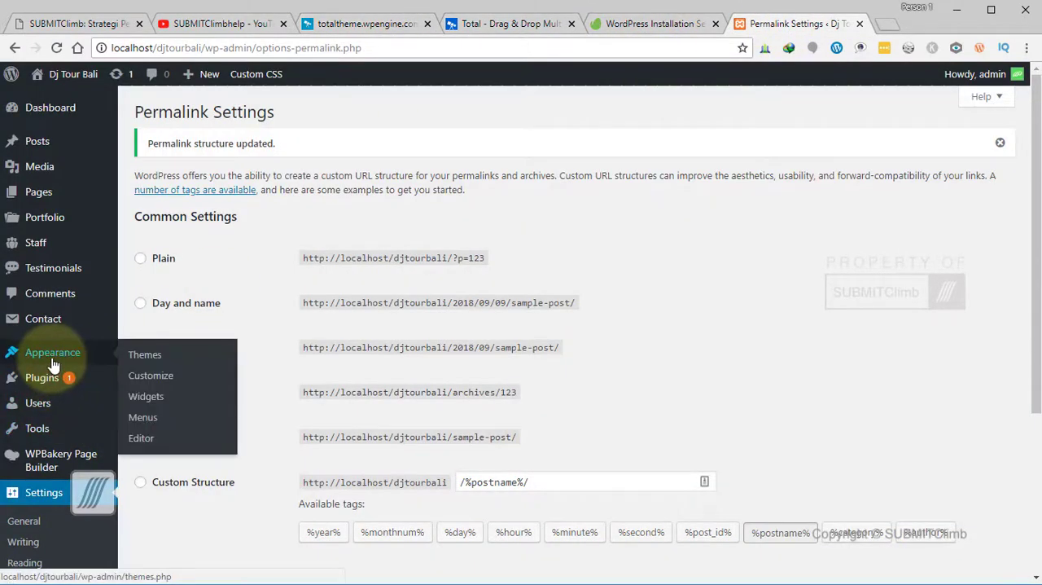
pyautogui.click(37, 432)
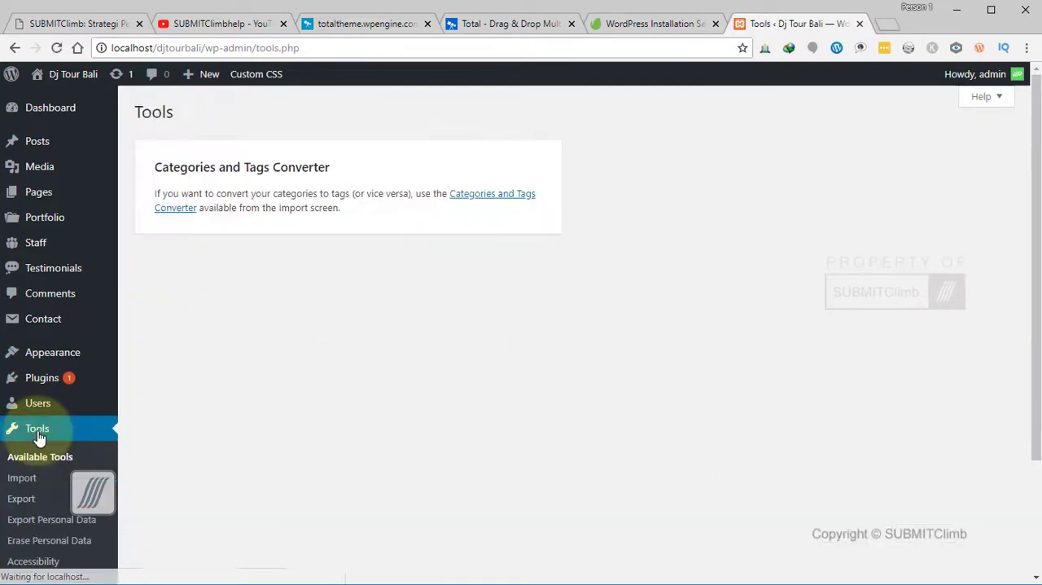
pyautogui.click(28, 485)
pyautogui.scroll(-2, 223, 486)
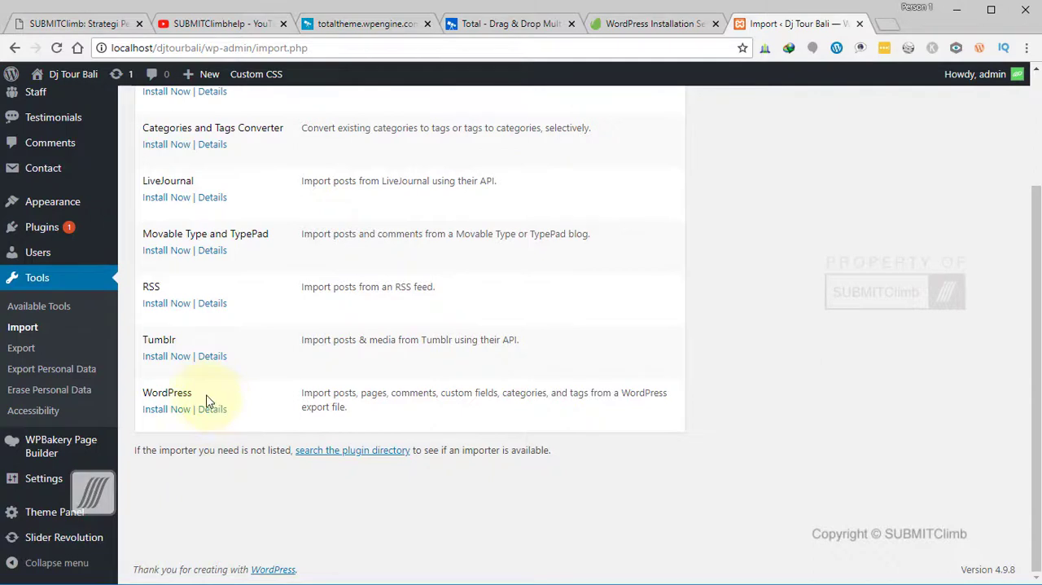
pyautogui.click(161, 414)
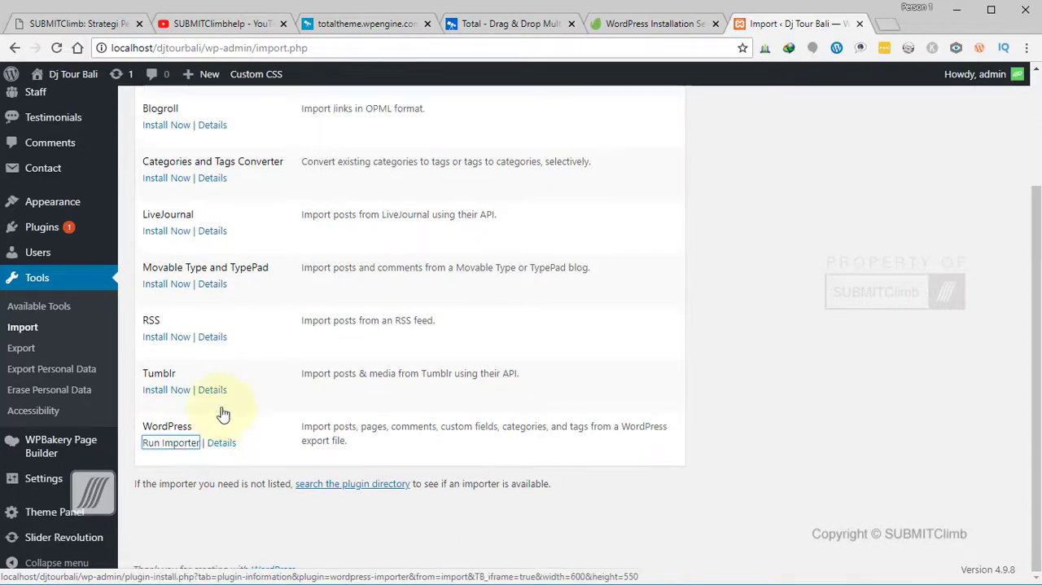
pyautogui.click(171, 446)
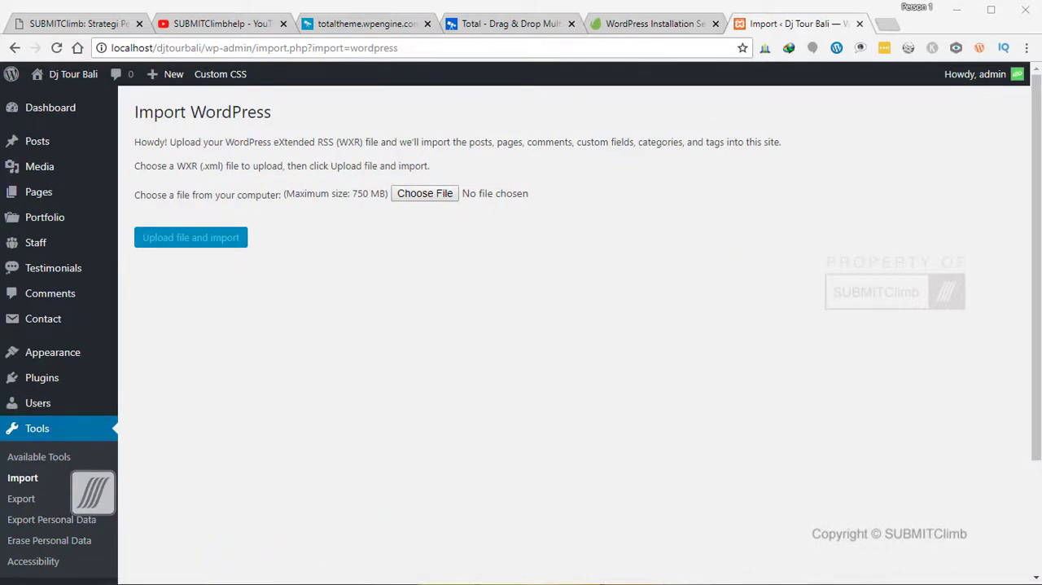
# - Switch to File Explorer and open the Documentation folder inside All Files > Total-4.7
pyautogui.hotkey('alt', 'Tab')
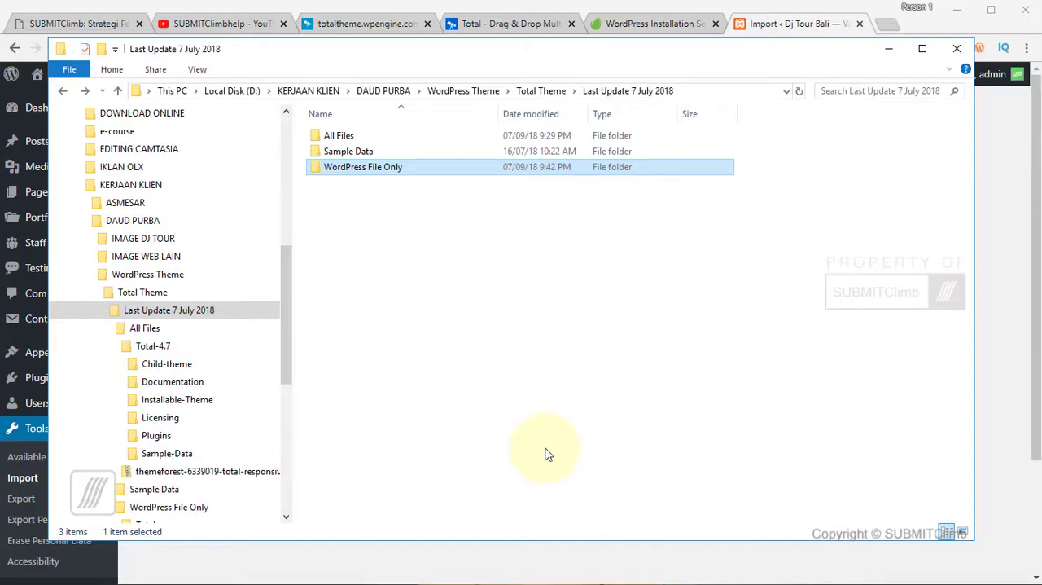
pyautogui.doubleClick(338, 135)
pyautogui.click(350, 135)
pyautogui.doubleClick(350, 135)
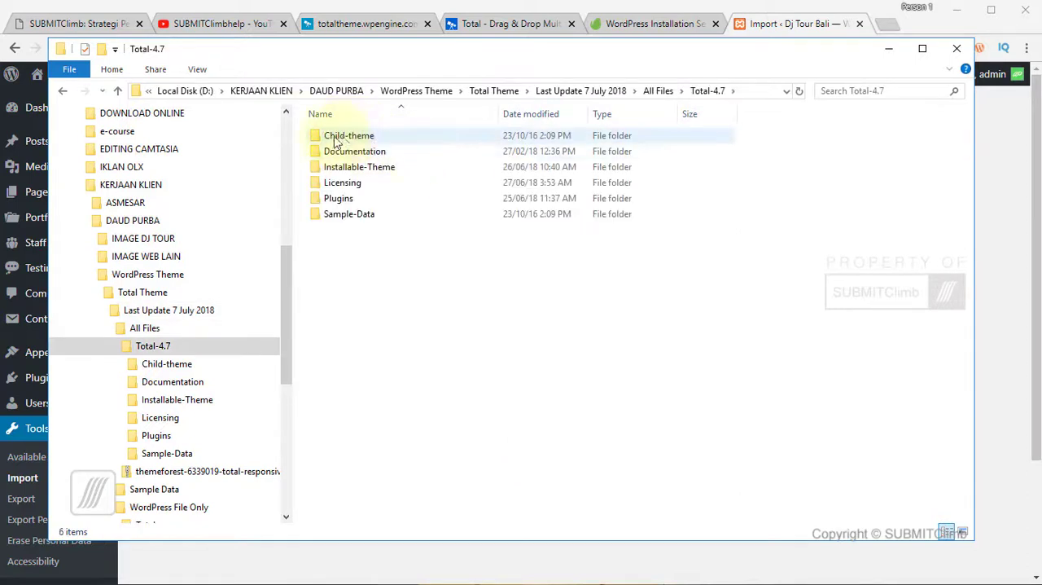
pyautogui.doubleClick(344, 149)
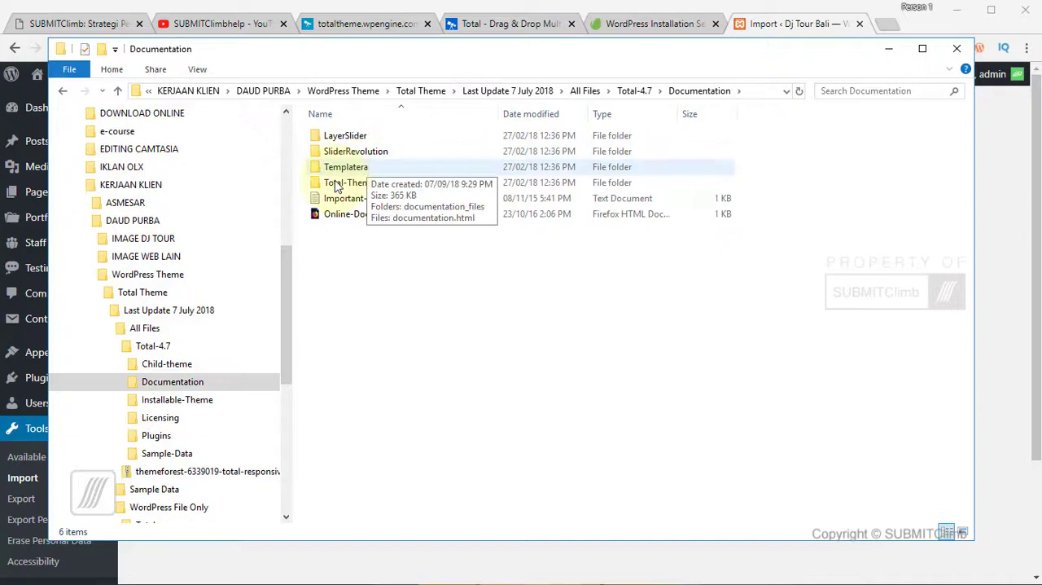
# - Open Online-Docs.html from the Documentation folder, copy its web address, and close the Firefox window
pyautogui.click(364, 220)
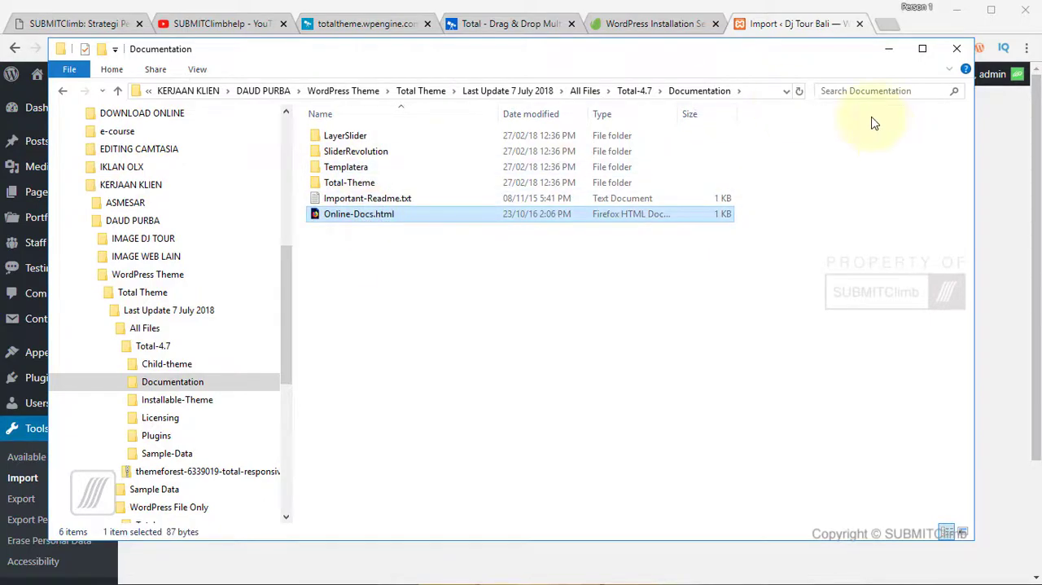
pyautogui.click(448, 62)
pyautogui.hotkey('ctrl', 'c')
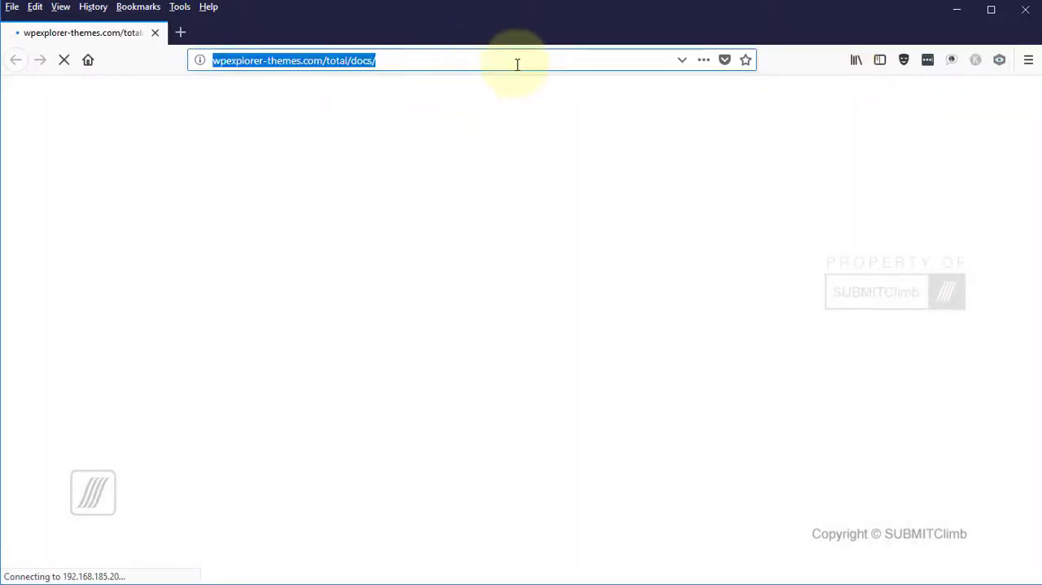
pyautogui.click(1024, 10)
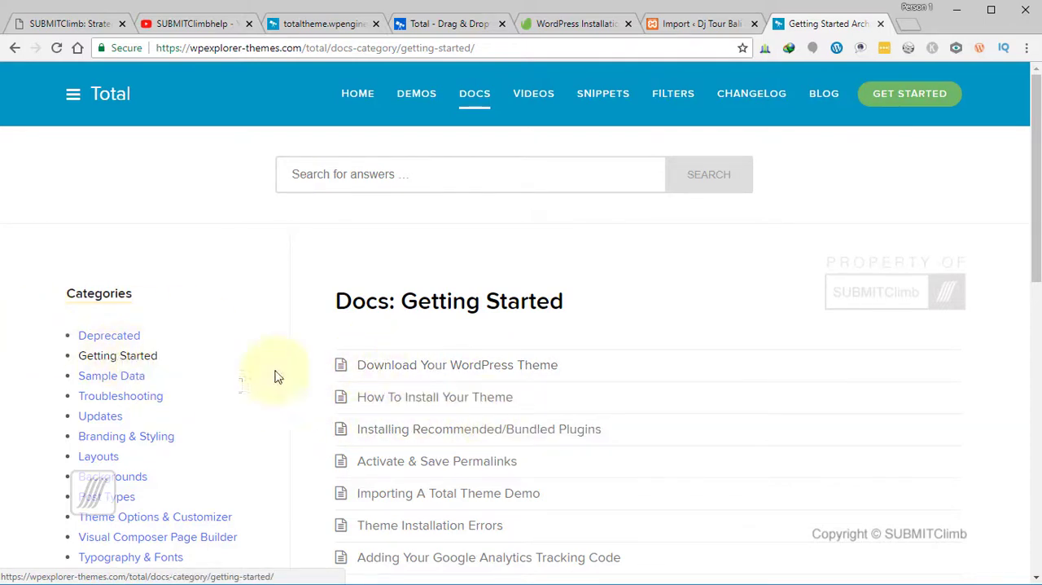
# - Open the Download Your WordPress Theme article in the Getting Started docs and look through its instructions
pyautogui.click(387, 369)
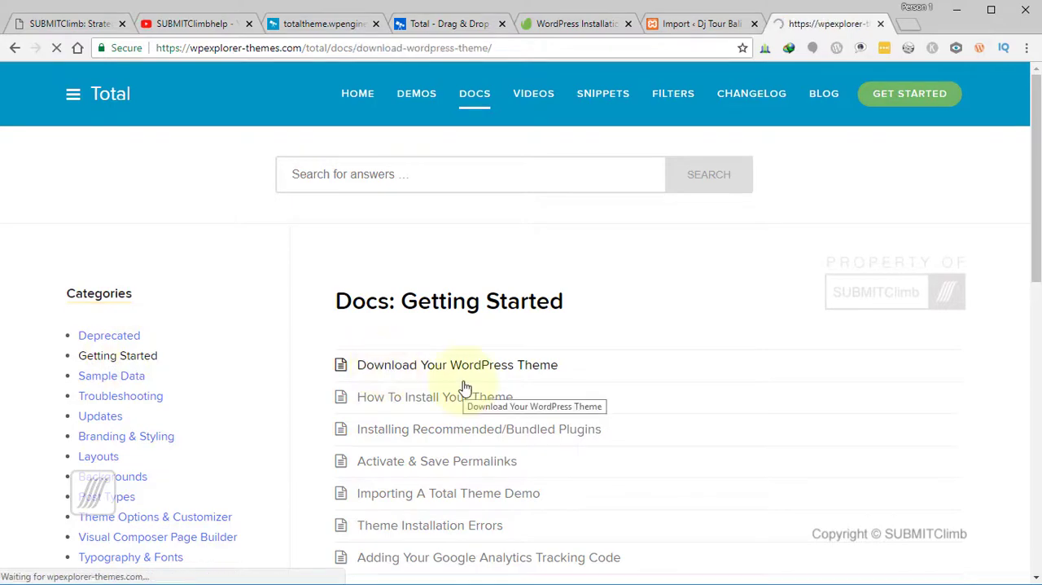
pyautogui.scroll(-3, 475, 386)
pyautogui.scroll(-3, 474, 386)
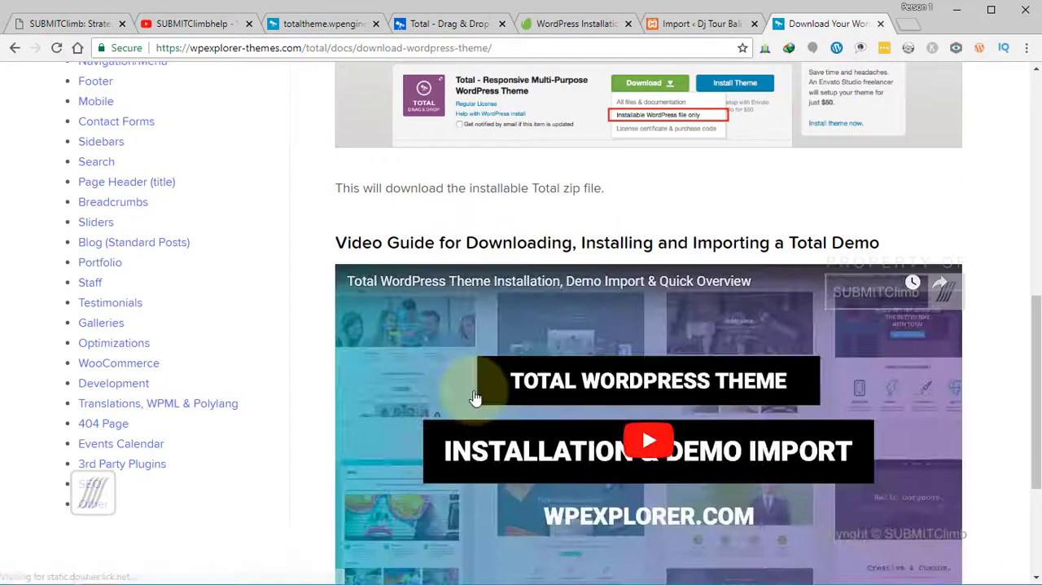
pyautogui.scroll(-3, 475, 407)
pyautogui.scroll(5, 476, 407)
pyautogui.scroll(5, 477, 407)
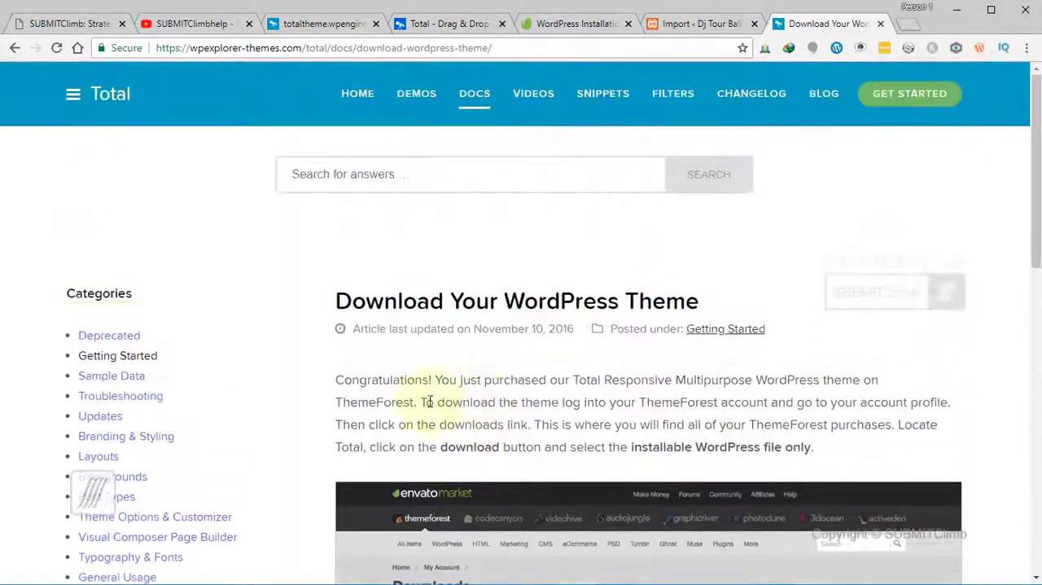
# - Open Importing A Total Theme Demo in the Sample Data docs and examine the built-in importer and manual method sections
pyautogui.click(128, 376)
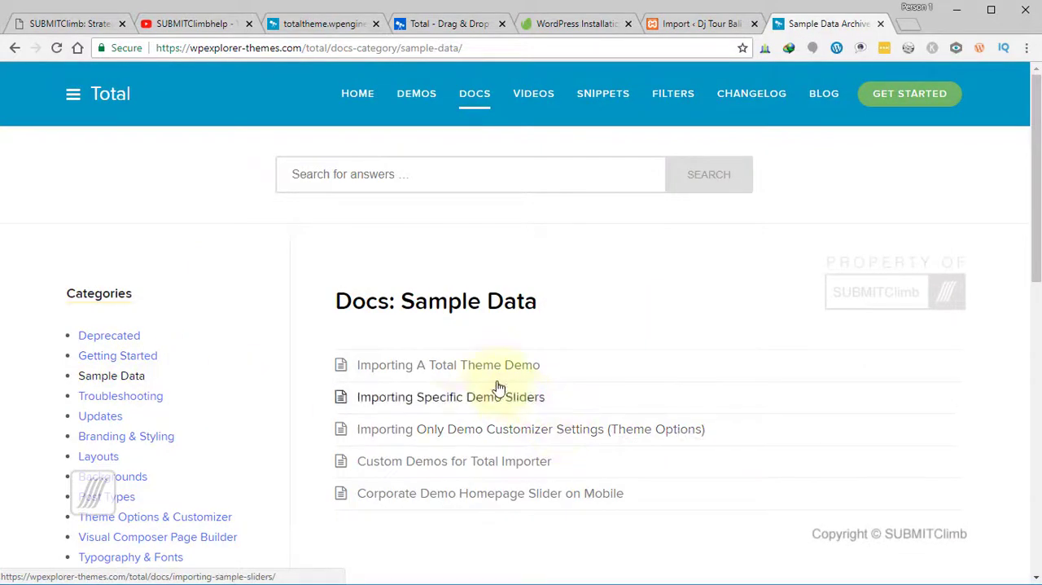
pyautogui.click(503, 368)
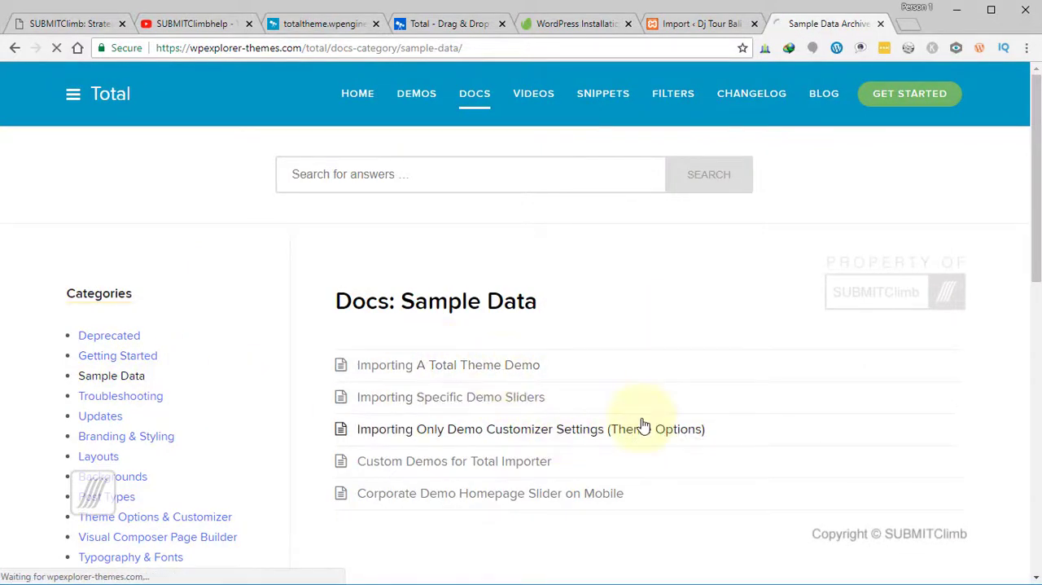
pyautogui.scroll(-5, 642, 425)
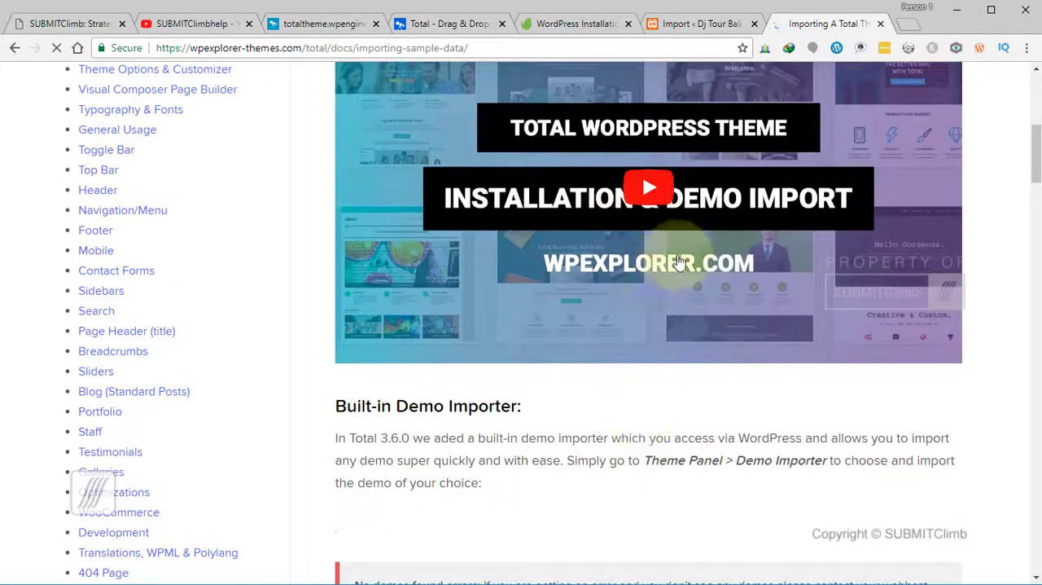
pyautogui.scroll(-4, 666, 326)
pyautogui.scroll(-7, 750, 177)
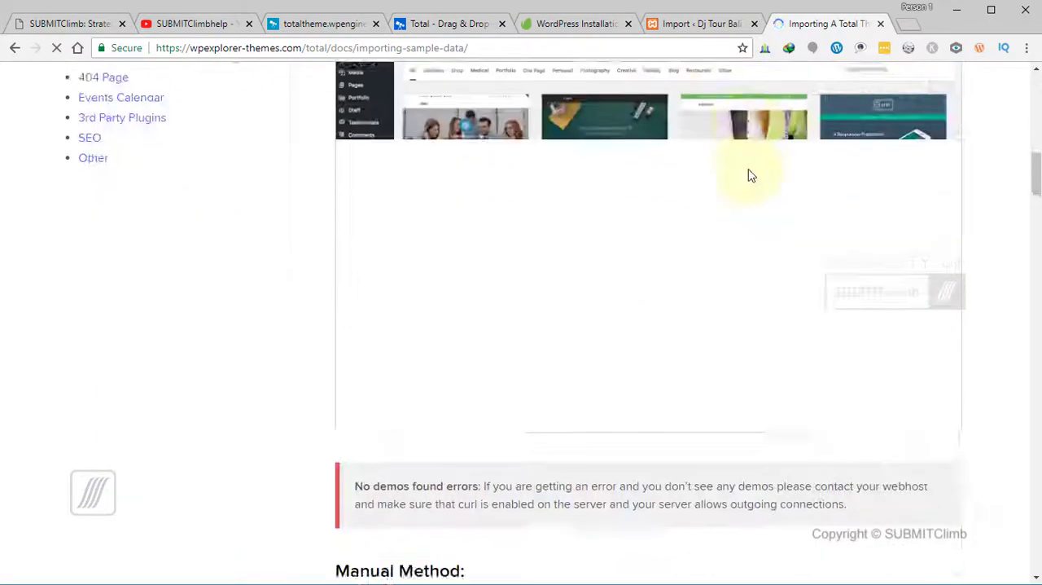
pyautogui.scroll(-2, 750, 182)
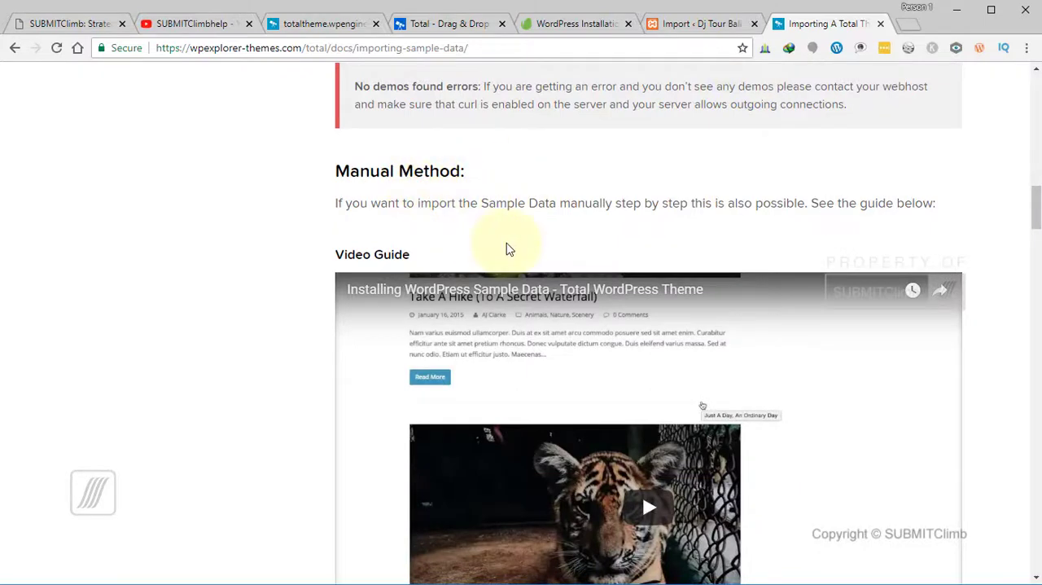
pyautogui.scroll(-2, 507, 244)
pyautogui.scroll(-4, 570, 244)
pyautogui.scroll(2, 509, 281)
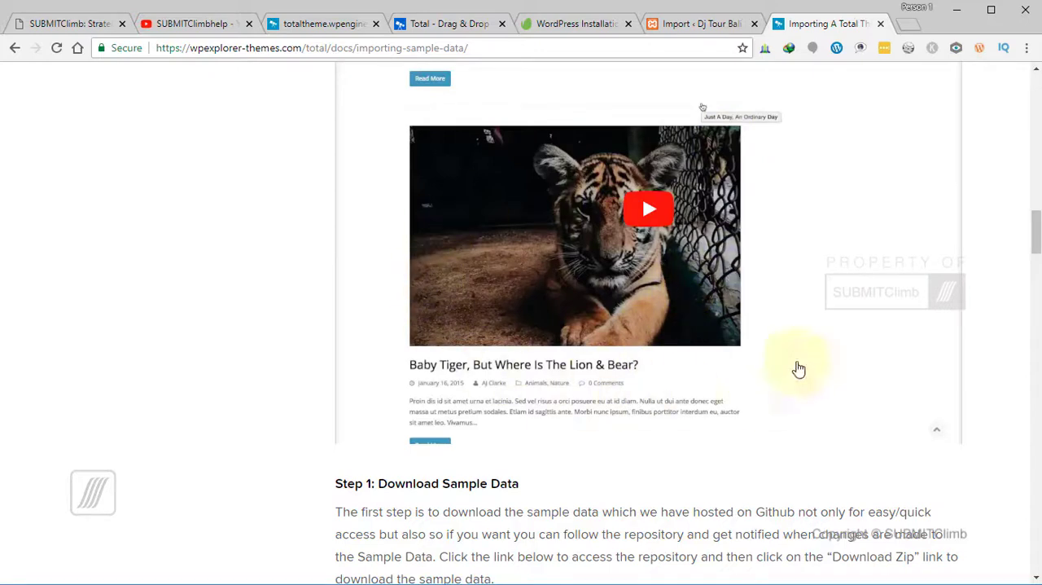
pyautogui.scroll(2, 874, 285)
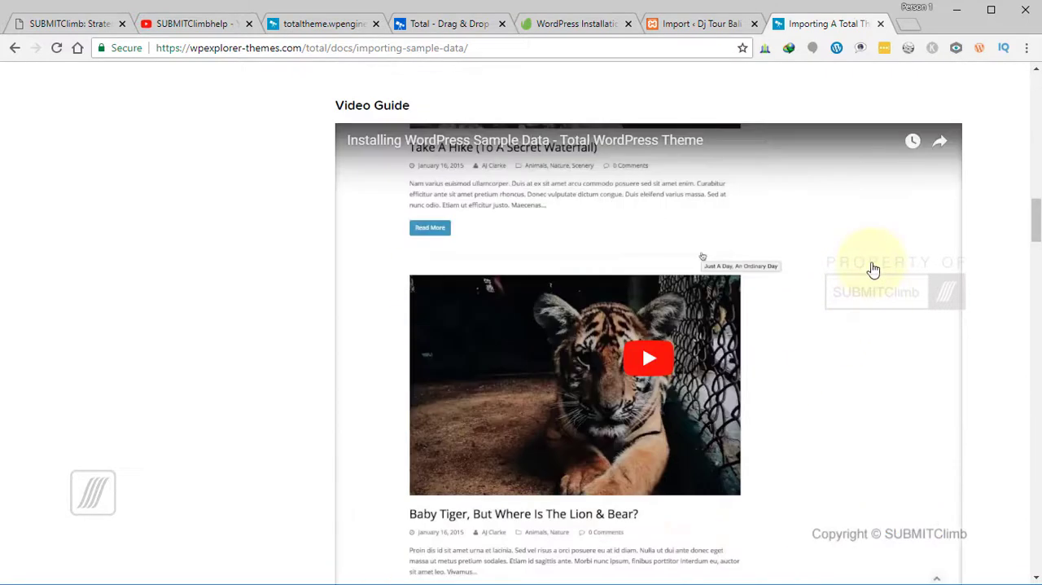
pyautogui.scroll(8, 872, 268)
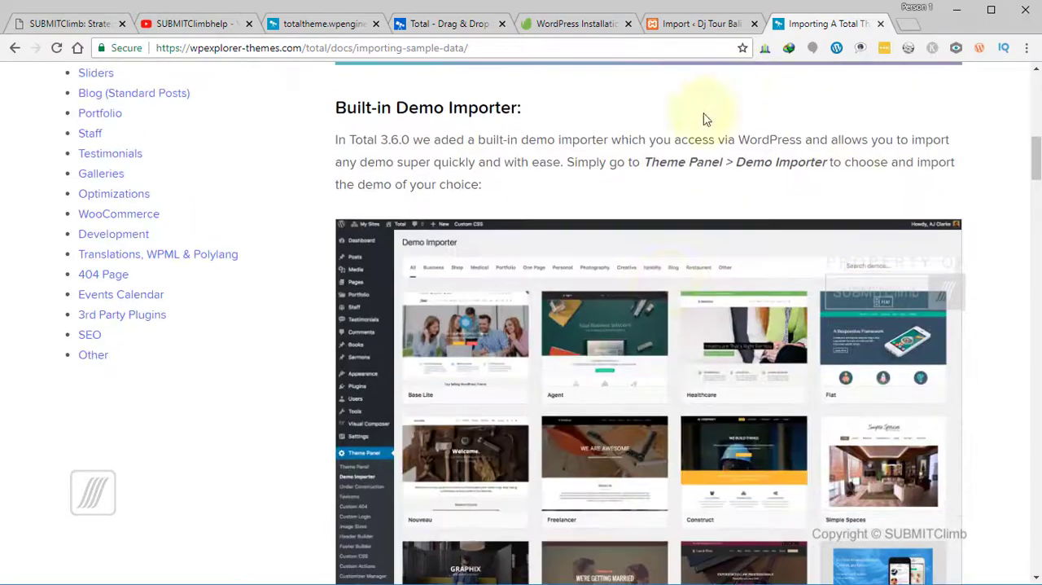
pyautogui.scroll(-10, 611, 275)
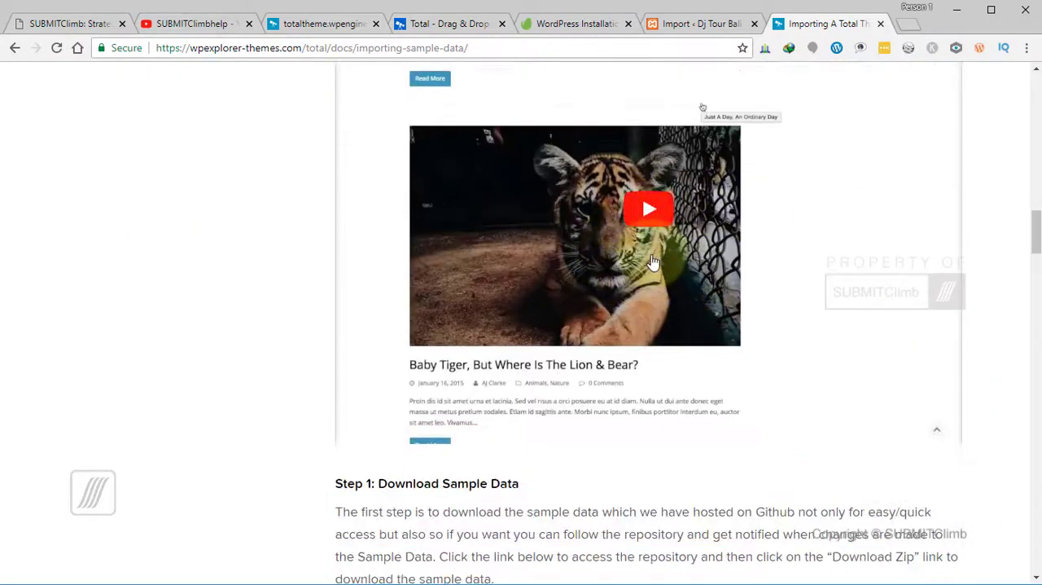
pyautogui.scroll(2, 627, 309)
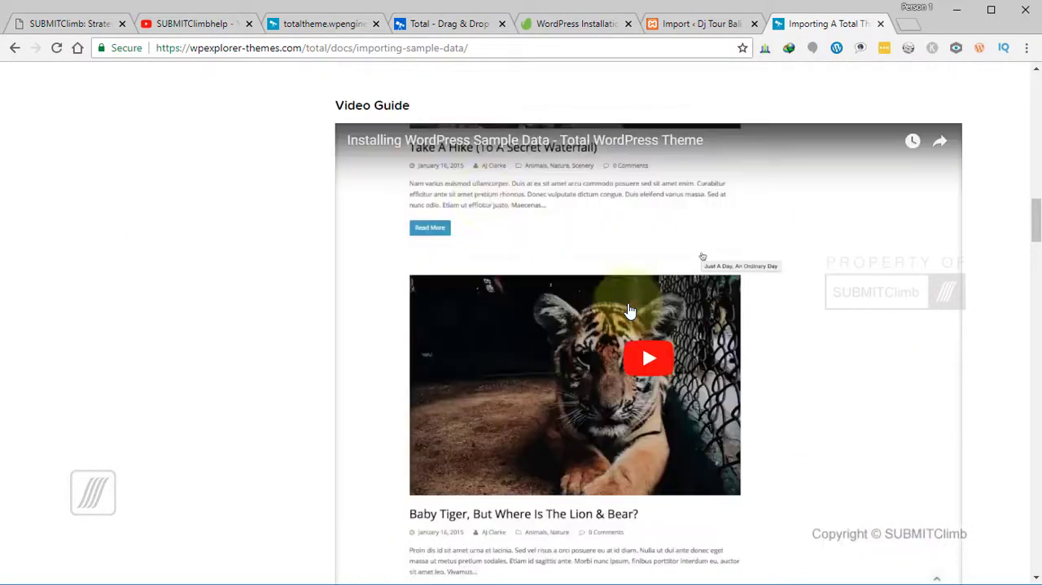
pyautogui.scroll(10, 391, 298)
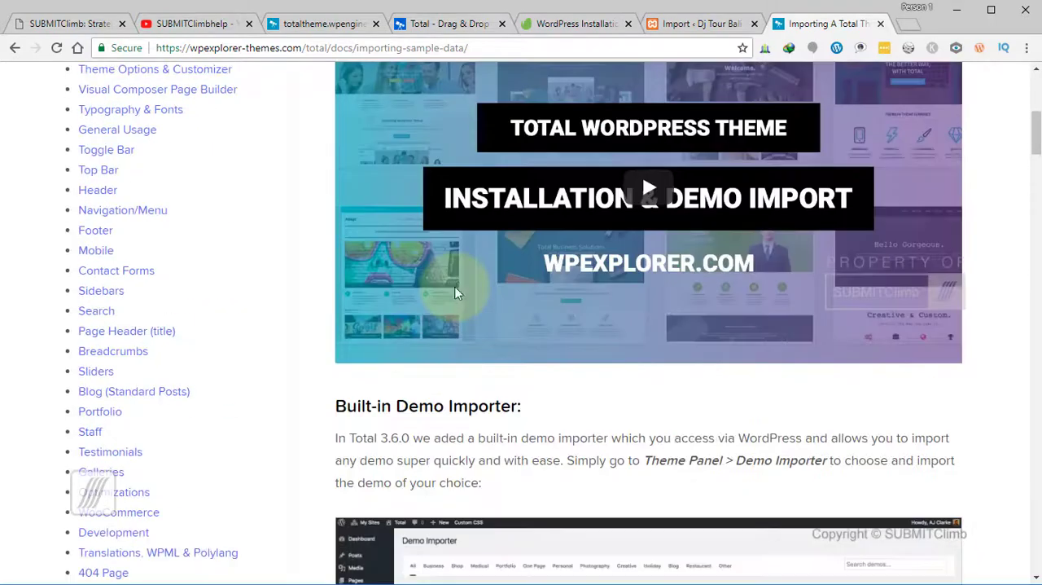
pyautogui.scroll(-4, 456, 297)
pyautogui.scroll(-6, 456, 297)
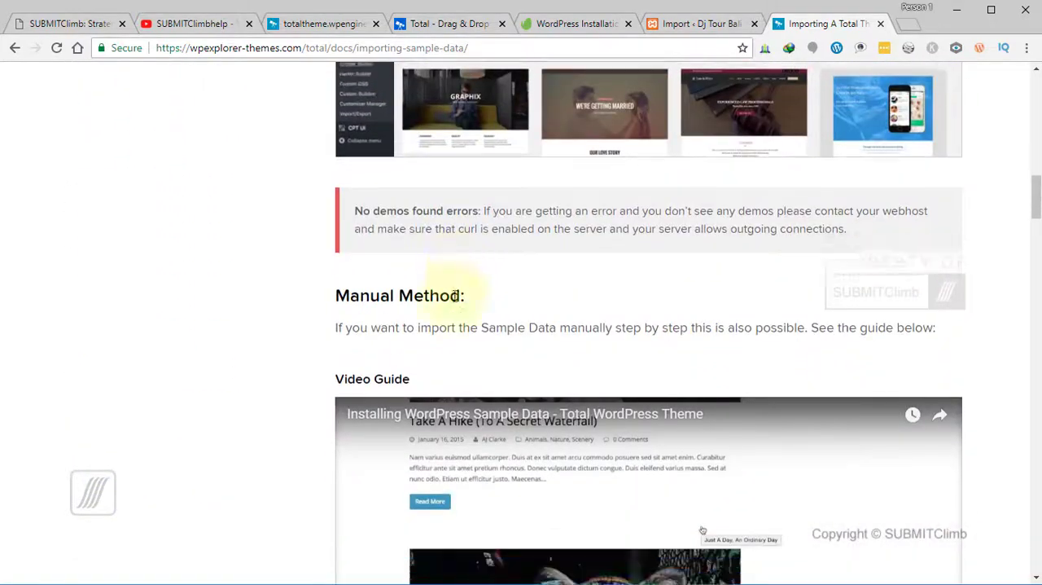
pyautogui.scroll(-2, 456, 303)
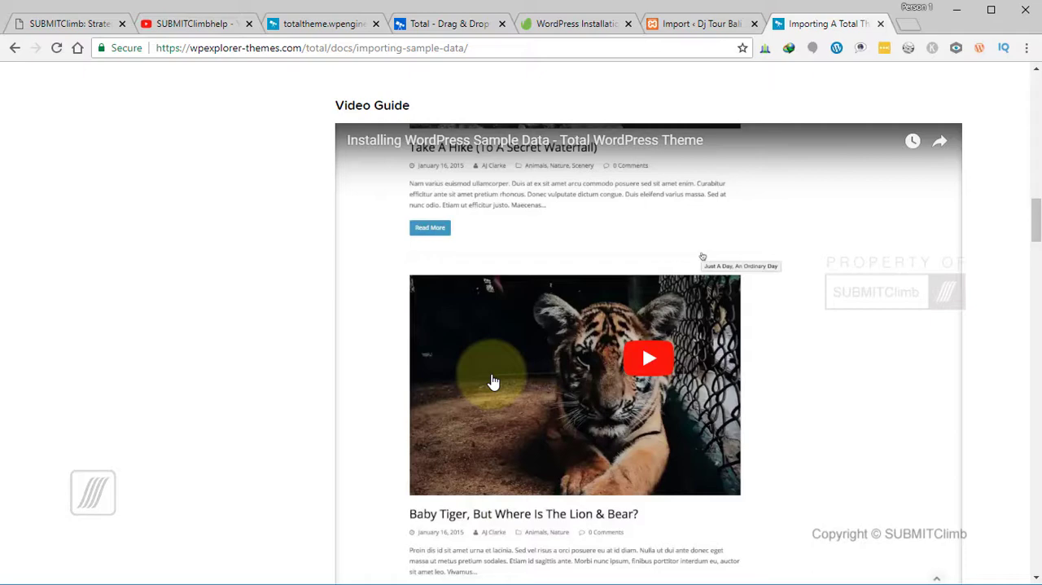
# - Look through the WordPress Installation service listings and their prices on Envato Studio
pyautogui.click(559, 25)
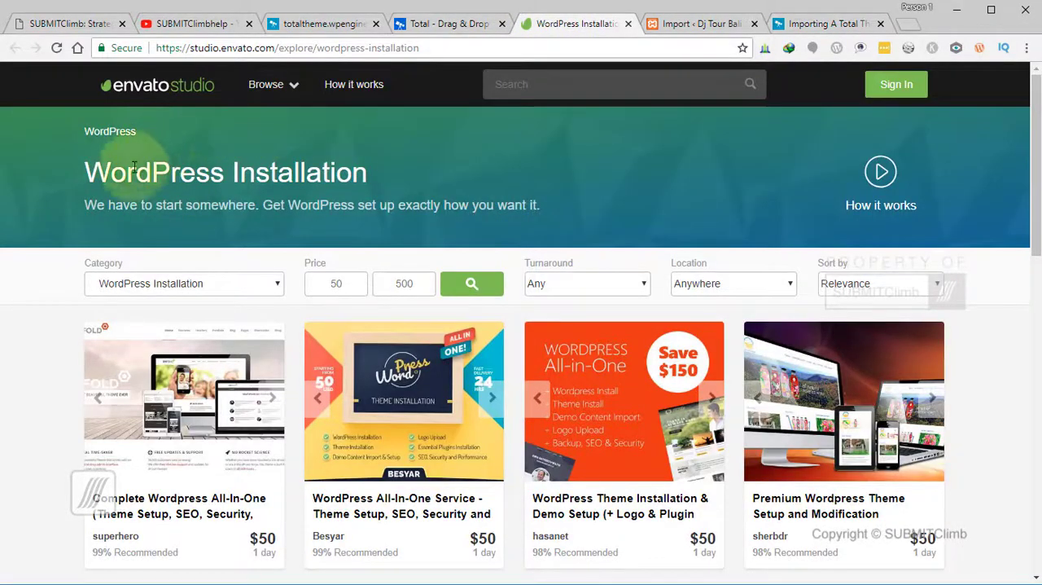
pyautogui.scroll(-2, 440, 255)
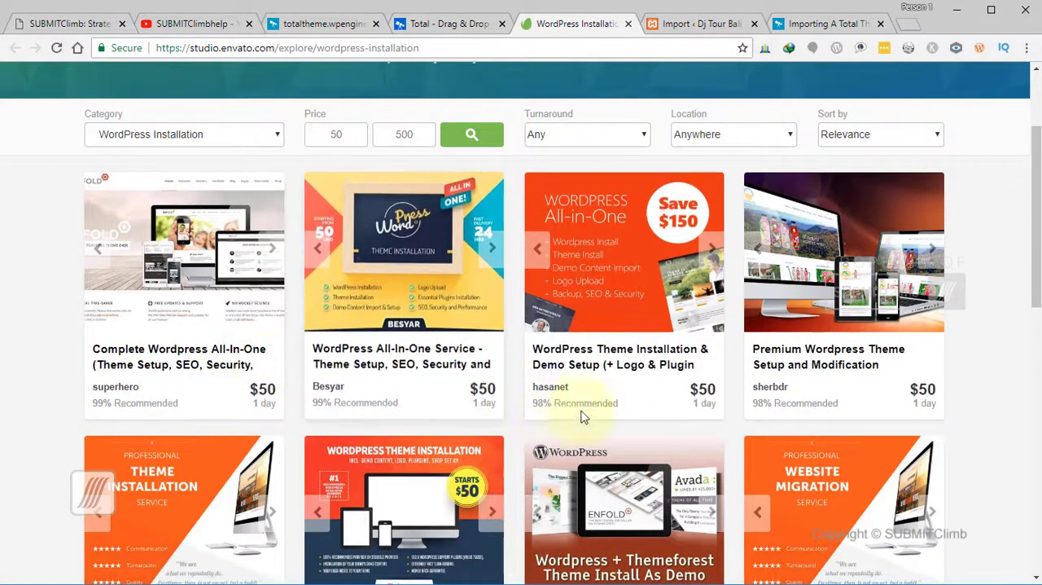
pyautogui.scroll(-4, 619, 411)
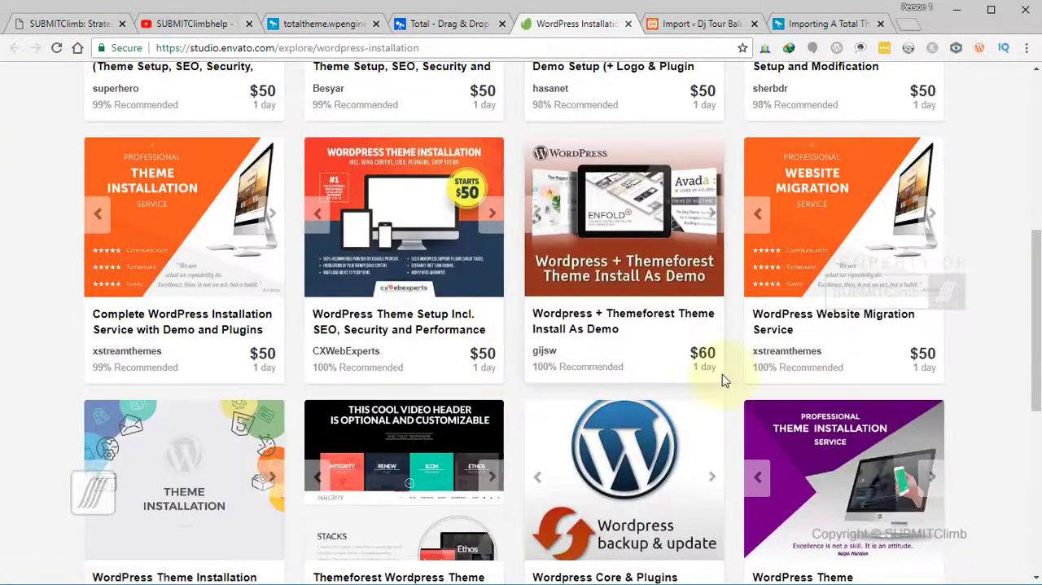
pyautogui.scroll(-4, 722, 376)
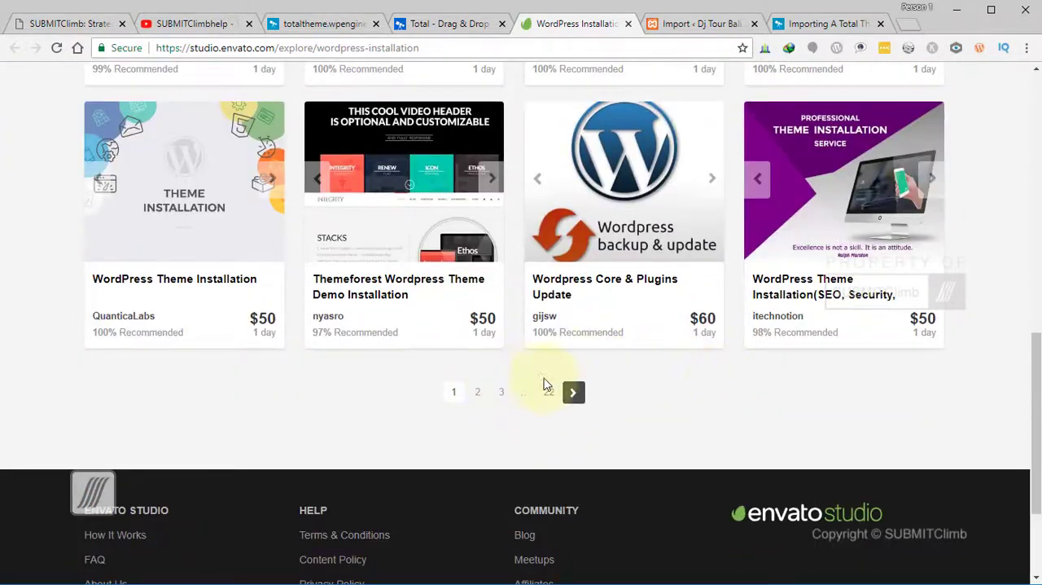
pyautogui.scroll(6, 545, 291)
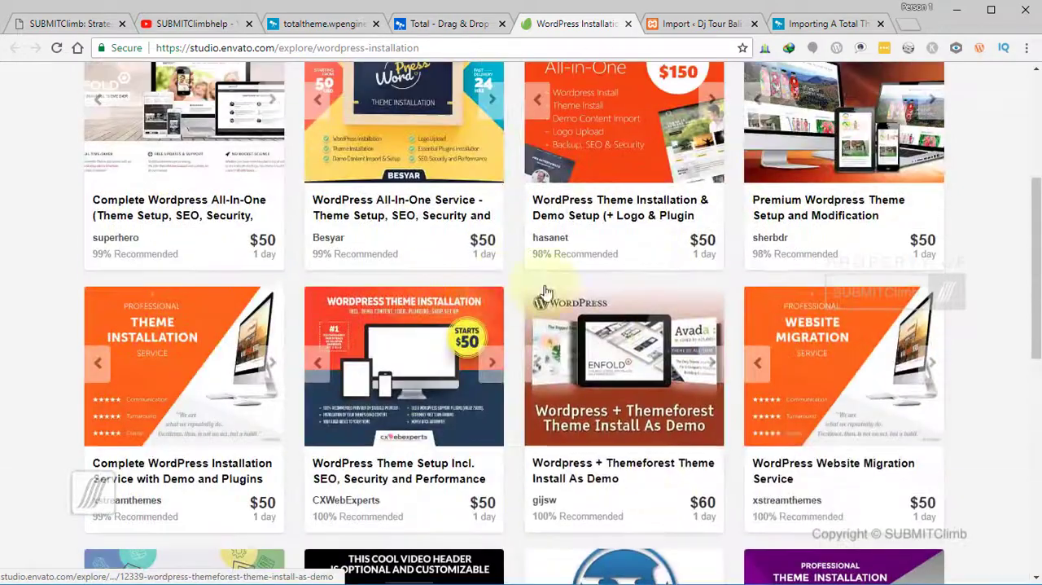
pyautogui.scroll(4, 546, 291)
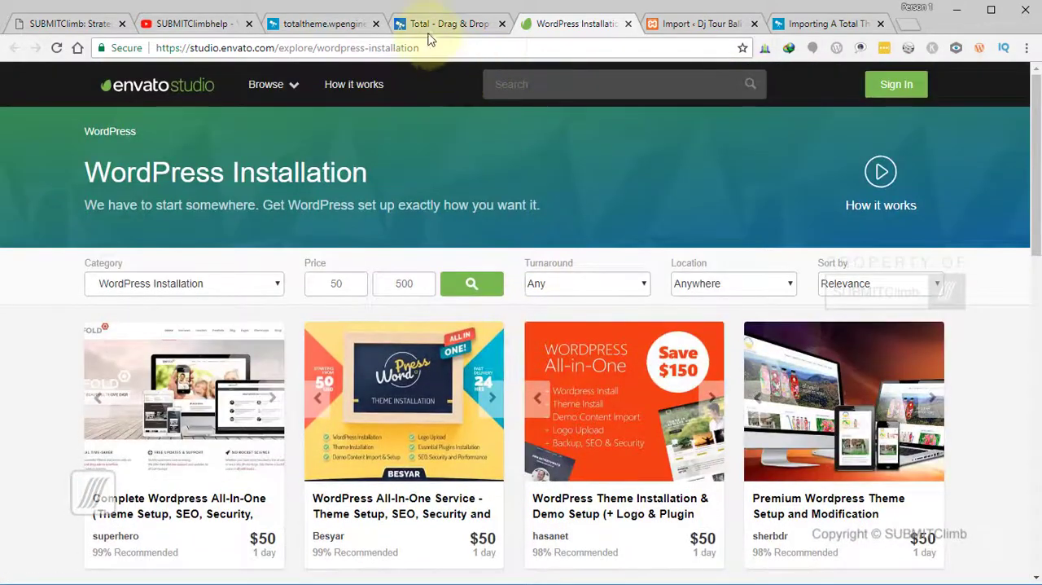
# - Return to the WordPress import page, switch to File Explorer and open the Sample Data folder inside Last Update 7 July 2018
pyautogui.click(699, 24)
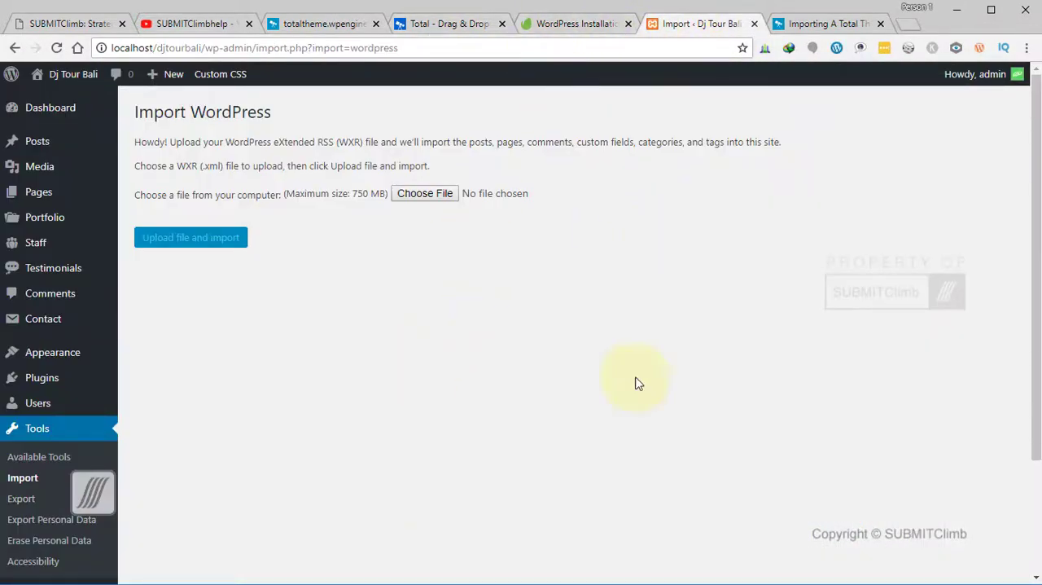
pyautogui.hotkey('alt', 'Tab')
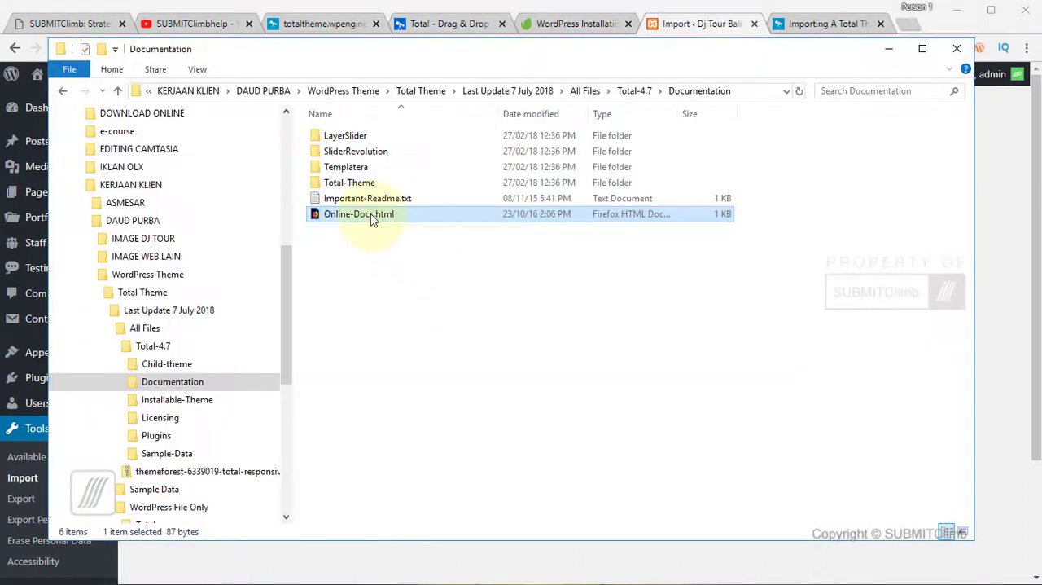
pyautogui.press('BackSpace')
pyautogui.press('BackSpace')
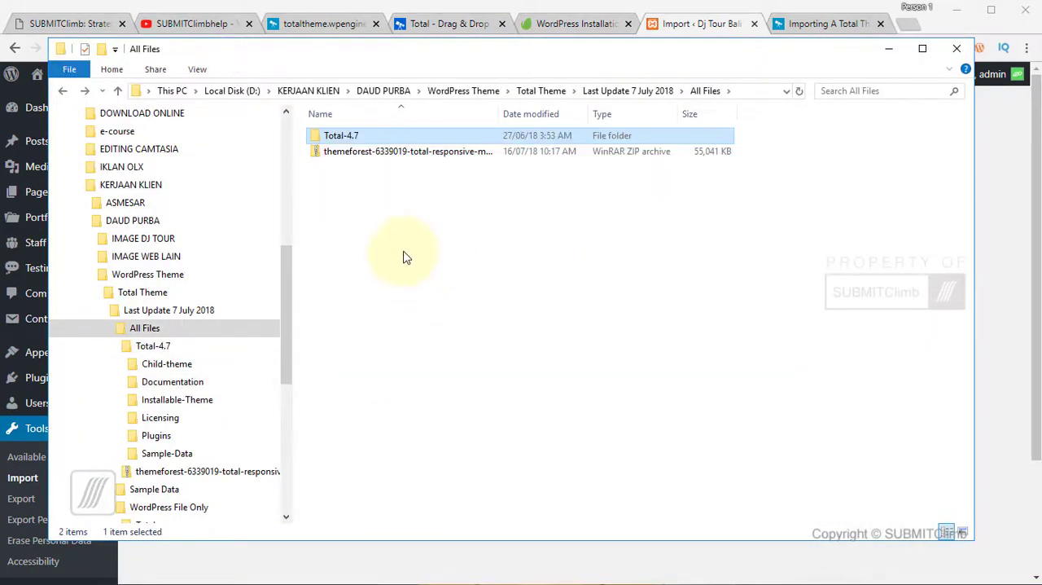
pyautogui.press('BackSpace')
pyautogui.doubleClick(359, 151)
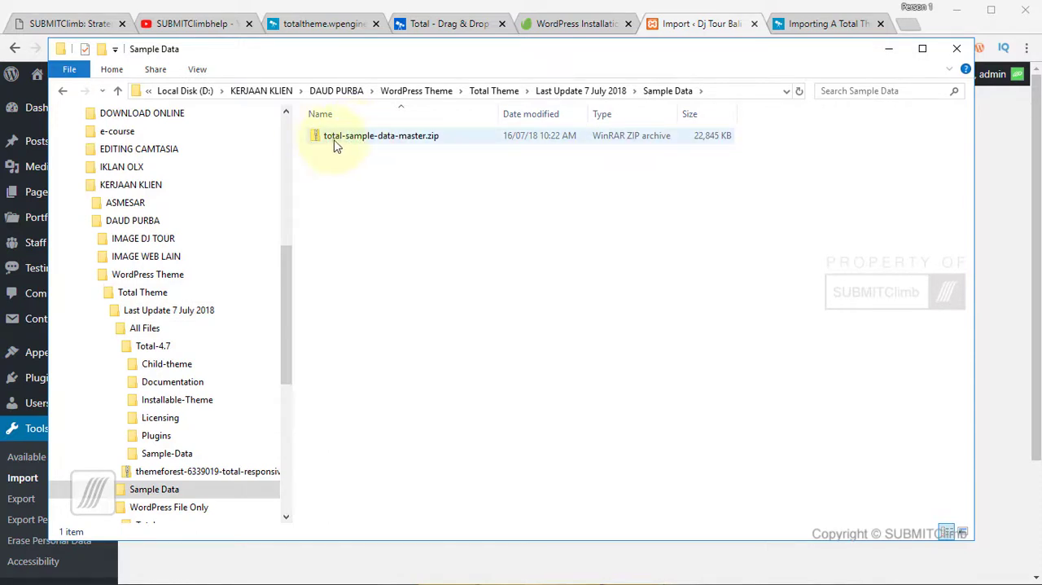
# - Extract total-sample-data-master.zip into the current folder and open the extracted total-sample-data-master folder
pyautogui.click(335, 144)
pyautogui.rightClick(335, 144)
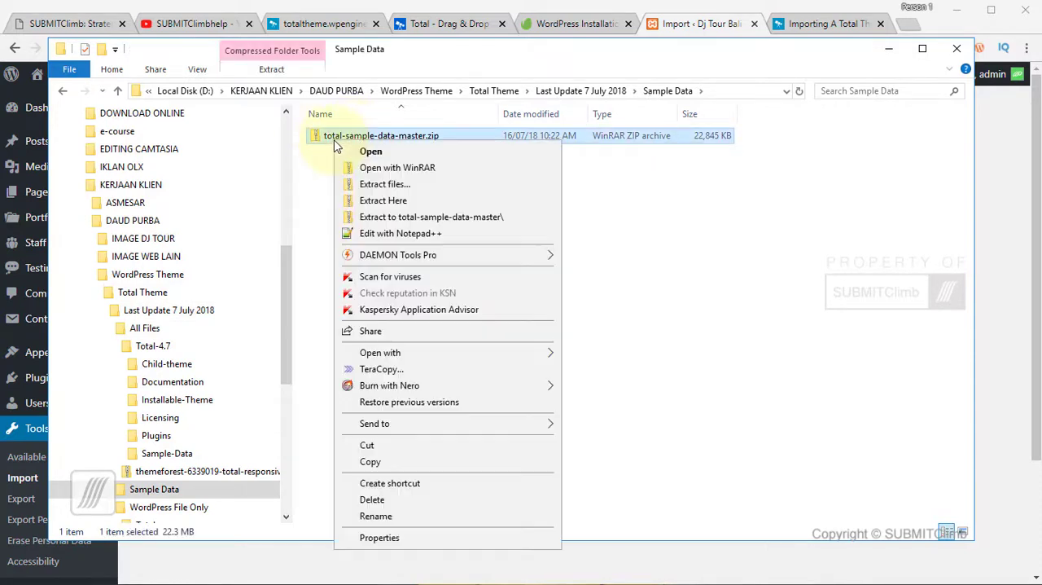
pyautogui.click(388, 203)
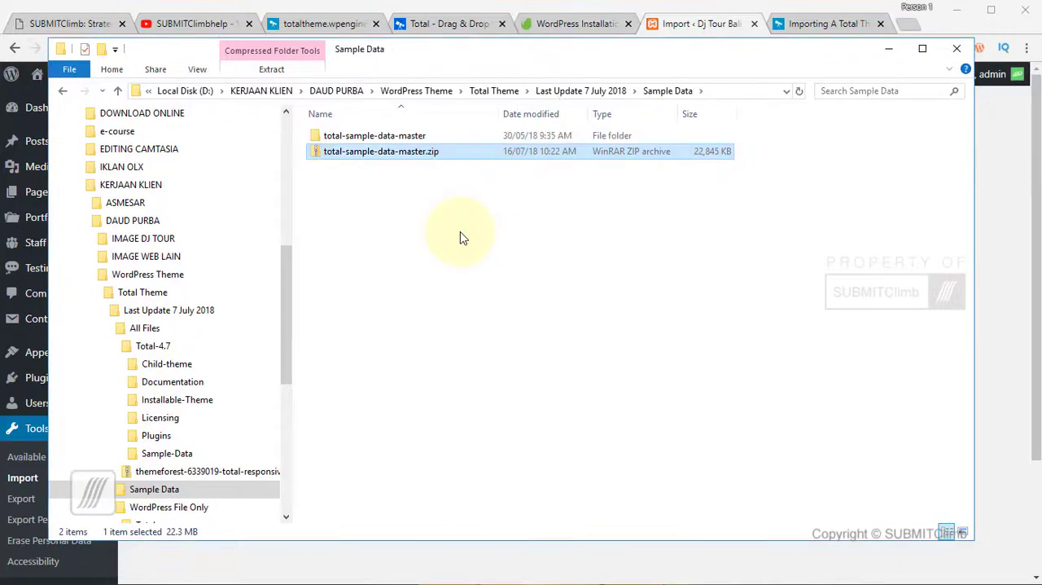
pyautogui.doubleClick(376, 138)
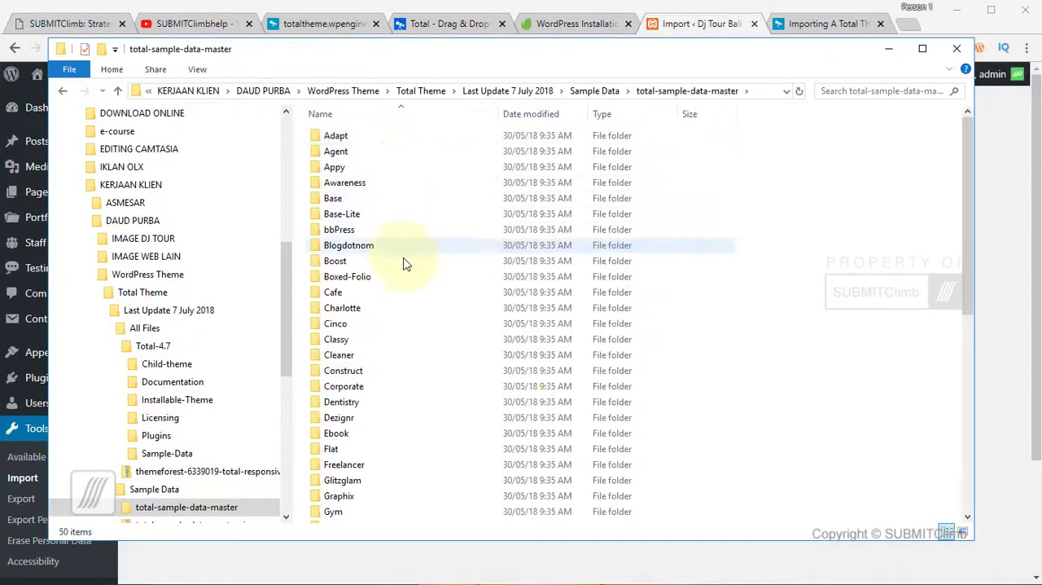
# - View the Zoo demo page and its entry on the Total theme site, and return to the total-sample-data-master folder
pyautogui.click(337, 24)
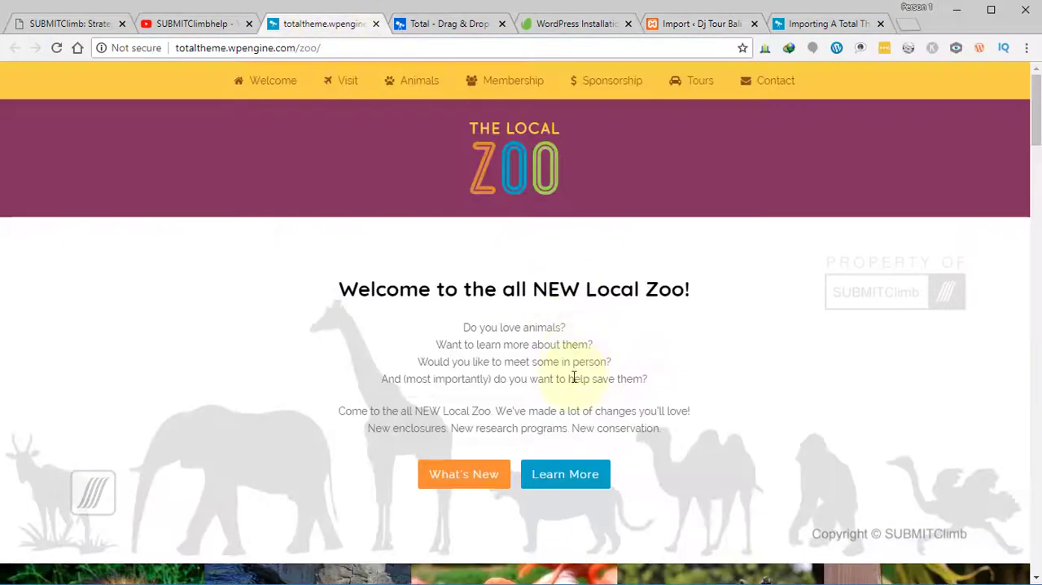
pyautogui.click(454, 29)
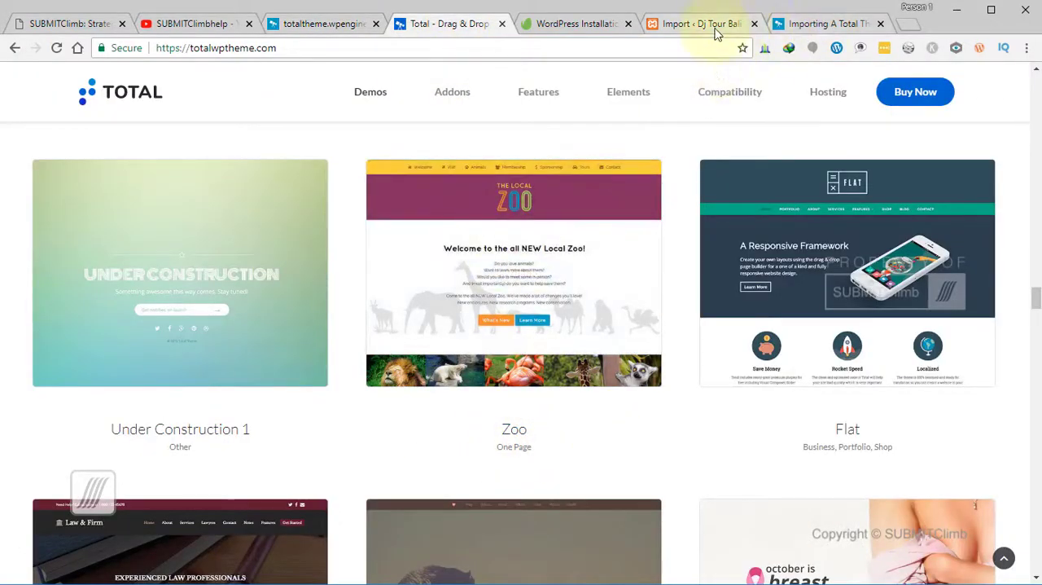
pyautogui.hotkey('alt', 'Tab')
pyautogui.click(338, 323)
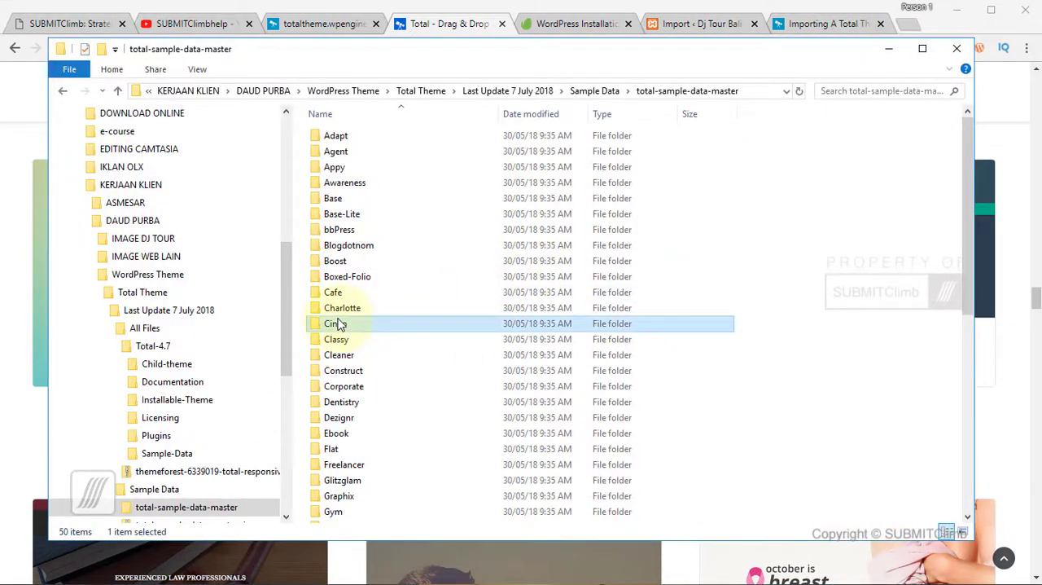
# - Open the Zoo folder in total-sample-data-master, locate sample-data.xml and return to the WordPress import page
pyautogui.press('z')
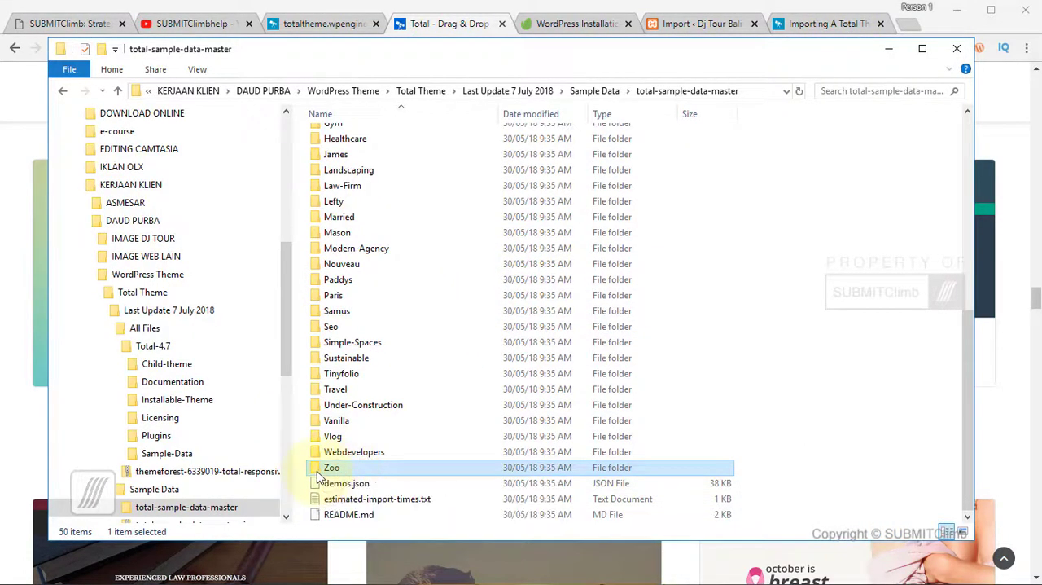
pyautogui.doubleClick(319, 470)
pyautogui.click(702, 25)
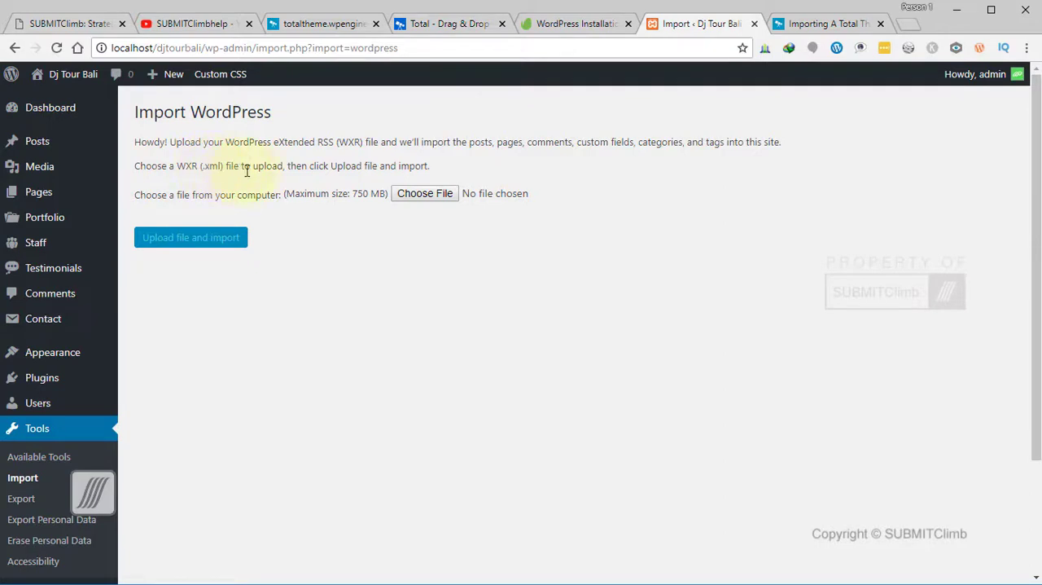
pyautogui.hotkey('alt', 'Tab')
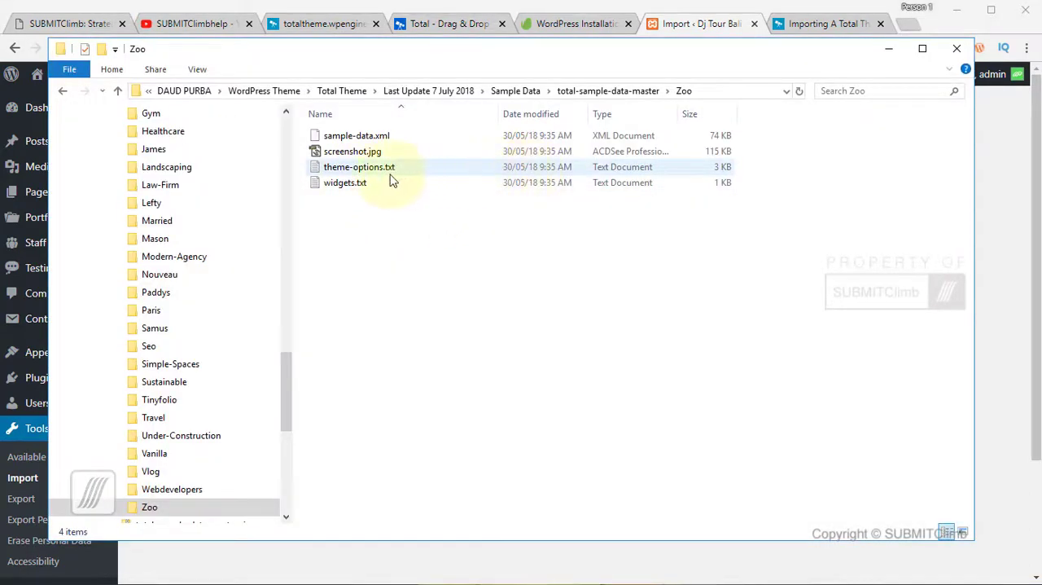
pyautogui.click(366, 138)
pyautogui.click(716, 24)
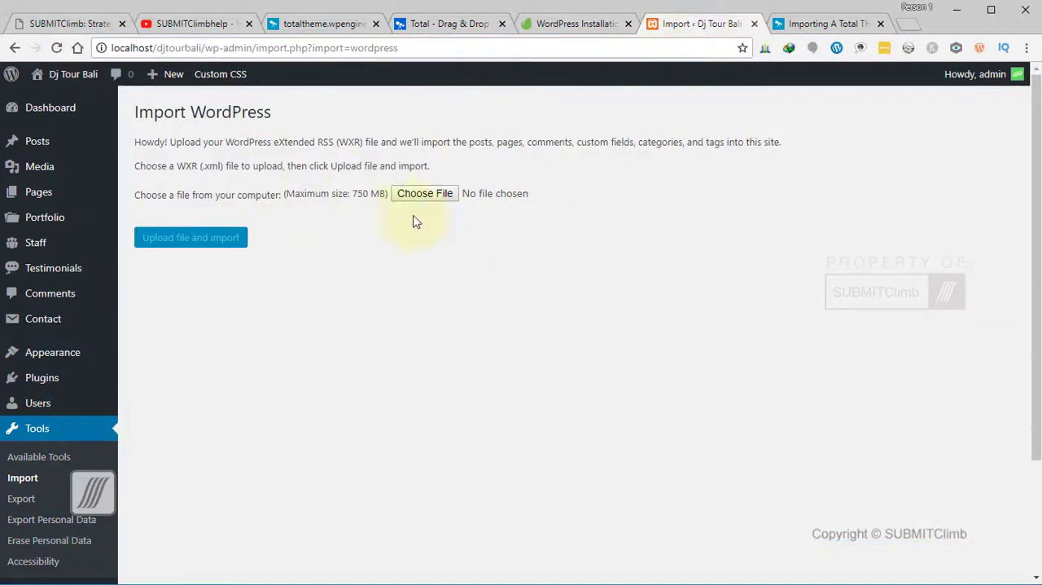
# - Choose sample-data.xml from the Zoo folder as the WXR file and upload it for import
pyautogui.click(440, 199)
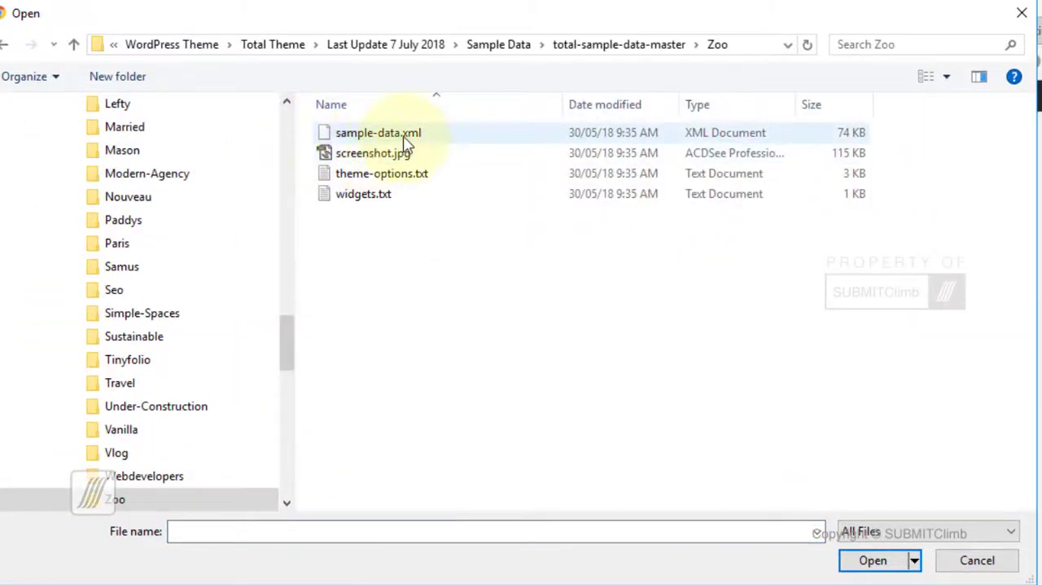
pyautogui.click(404, 139)
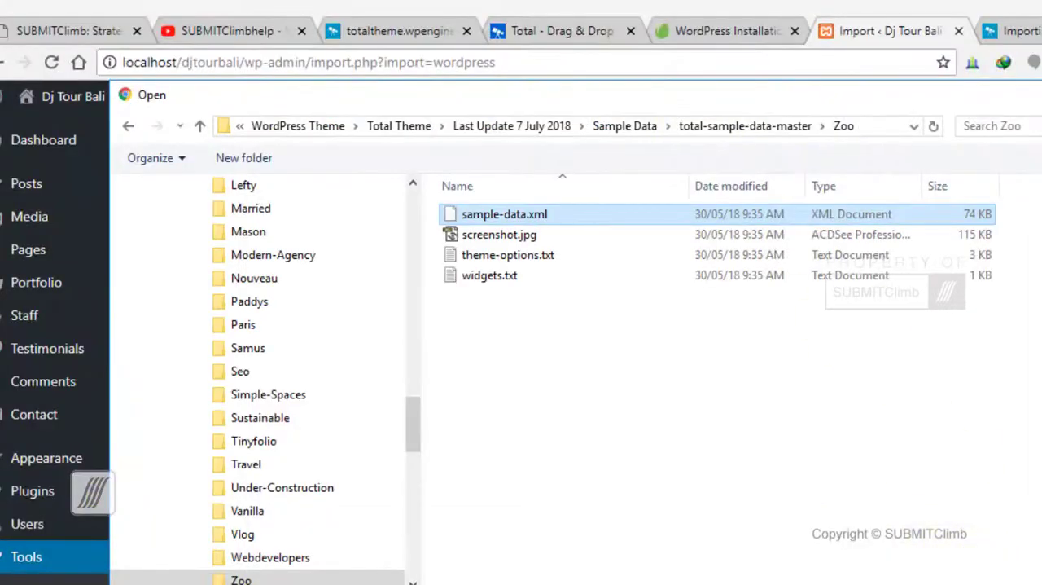
pyautogui.click(868, 578)
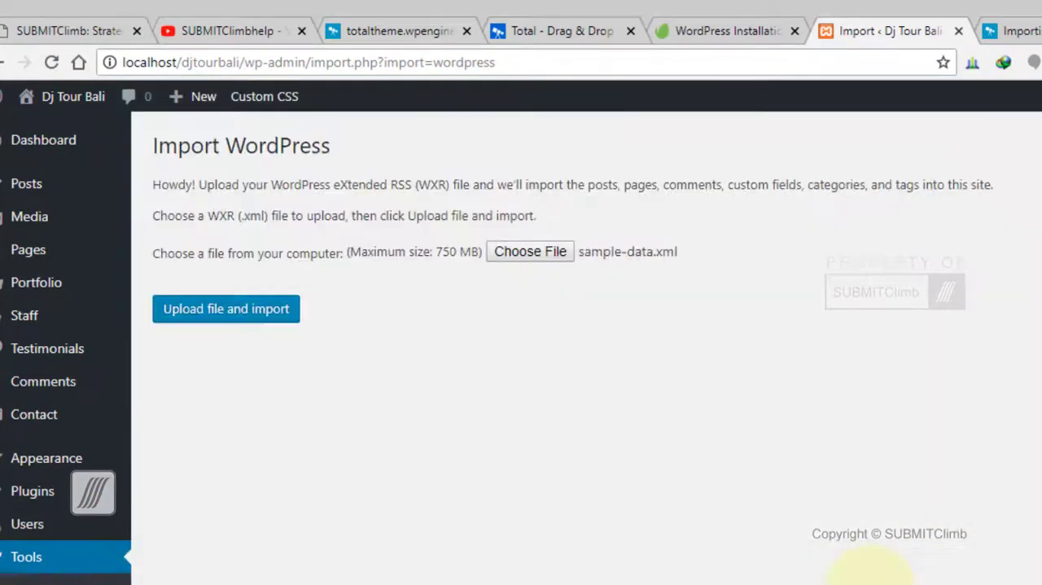
pyautogui.click(244, 325)
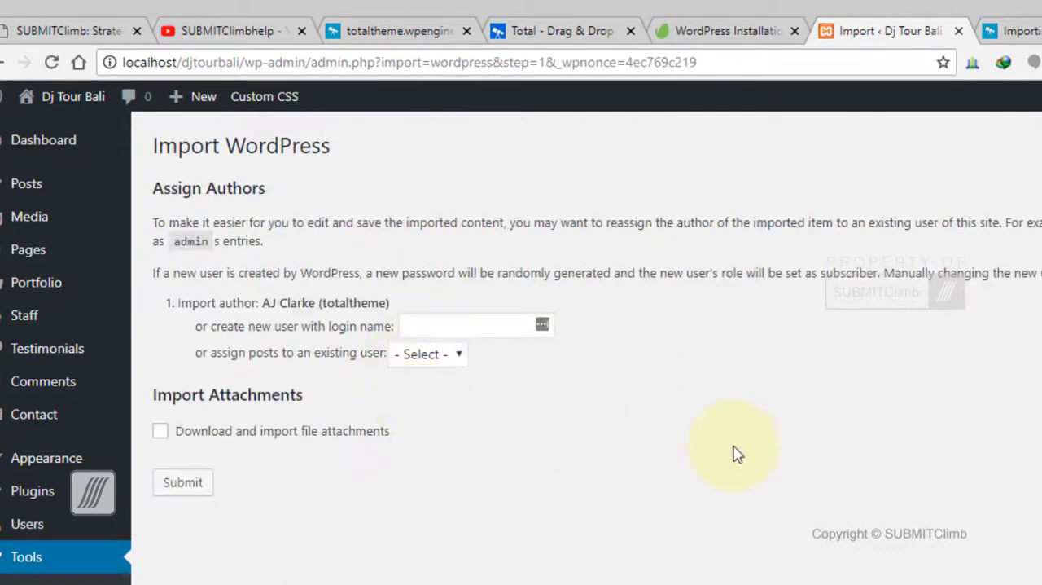
# - Assign the imported author's posts to the existing user admin, leaving the new login name empty
pyautogui.click(460, 357)
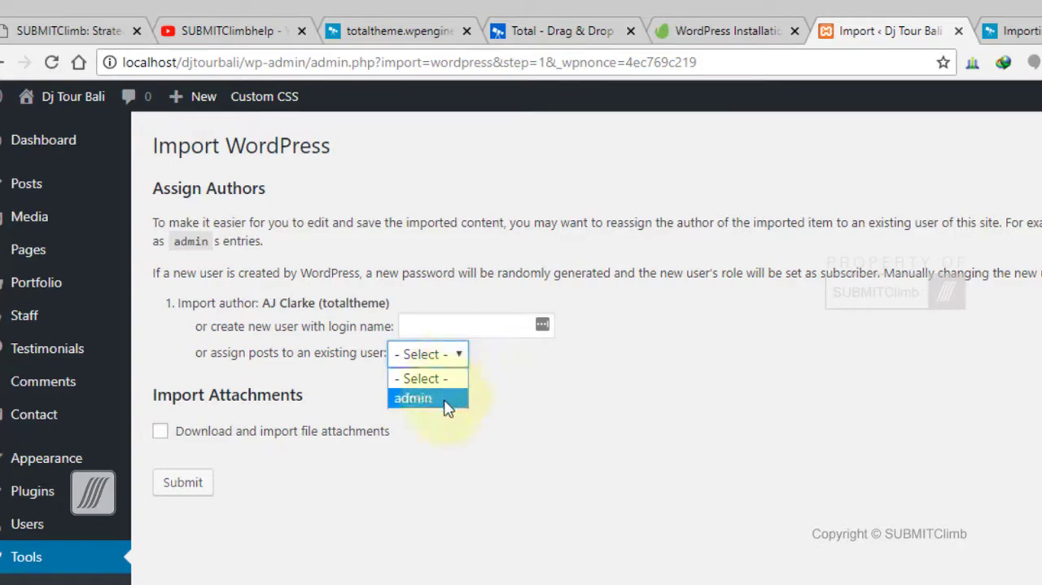
pyautogui.click(447, 401)
pyautogui.click(457, 326)
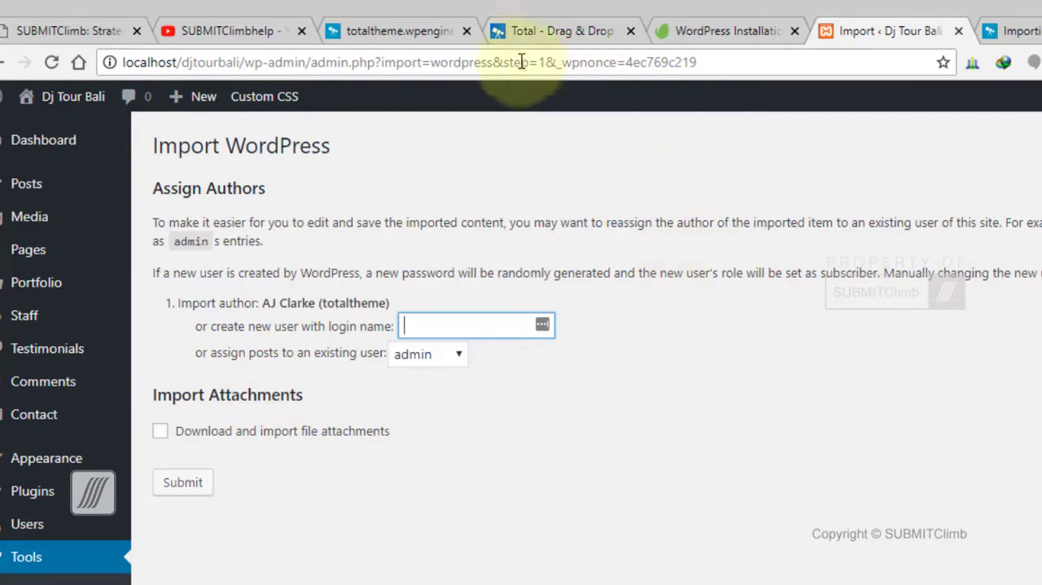
# - View the Zoo entry and its live demo page on the Total theme site, and return to the import settings
pyautogui.click(562, 31)
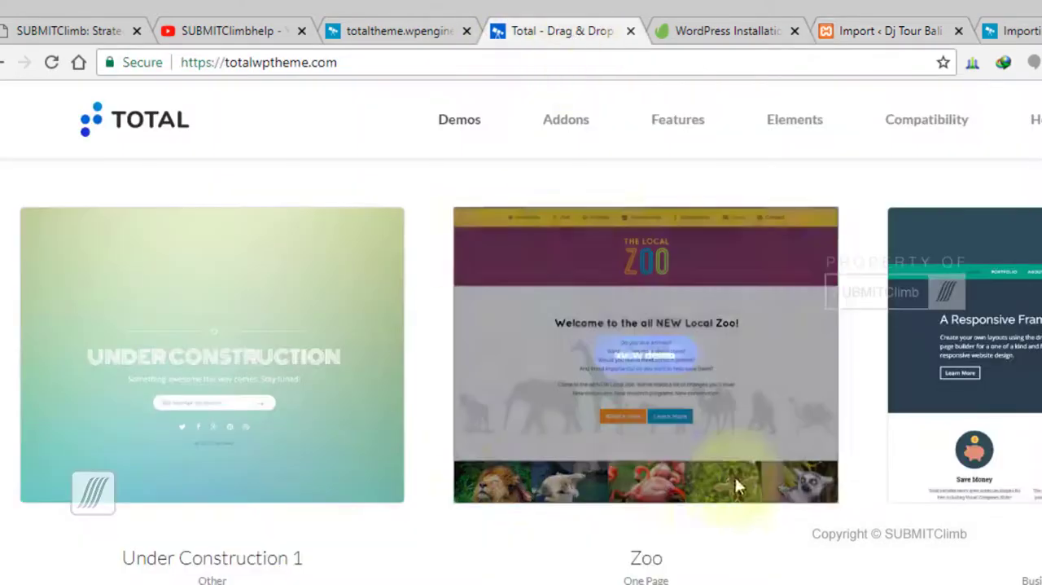
pyautogui.click(377, 29)
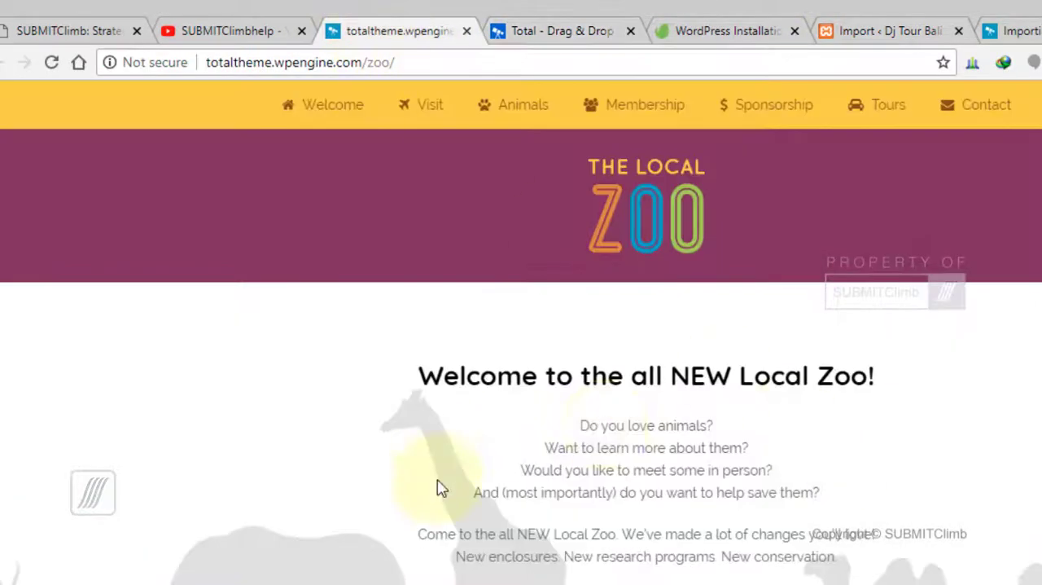
pyautogui.scroll(-5, 431, 488)
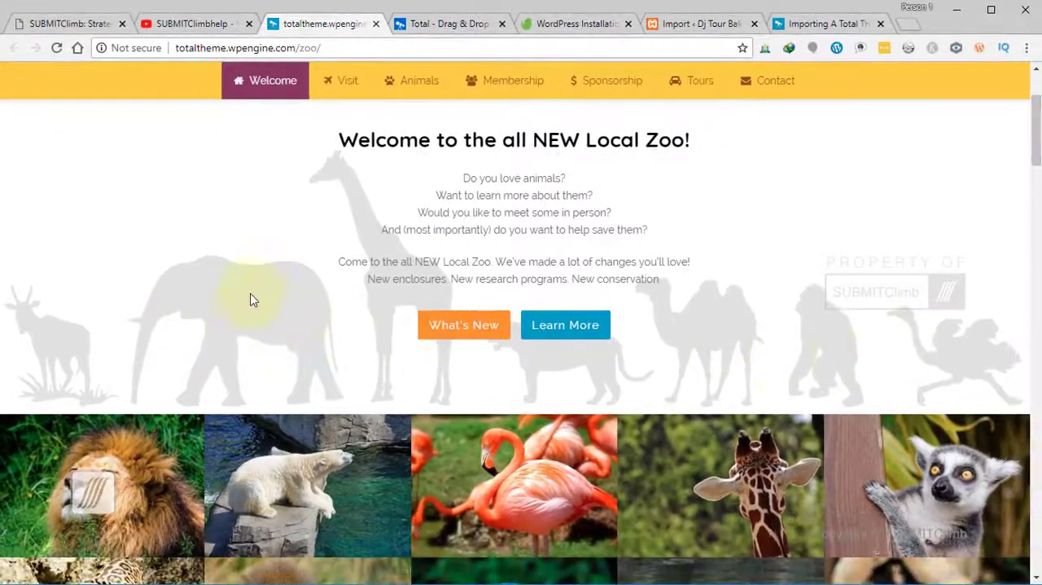
pyautogui.click(706, 28)
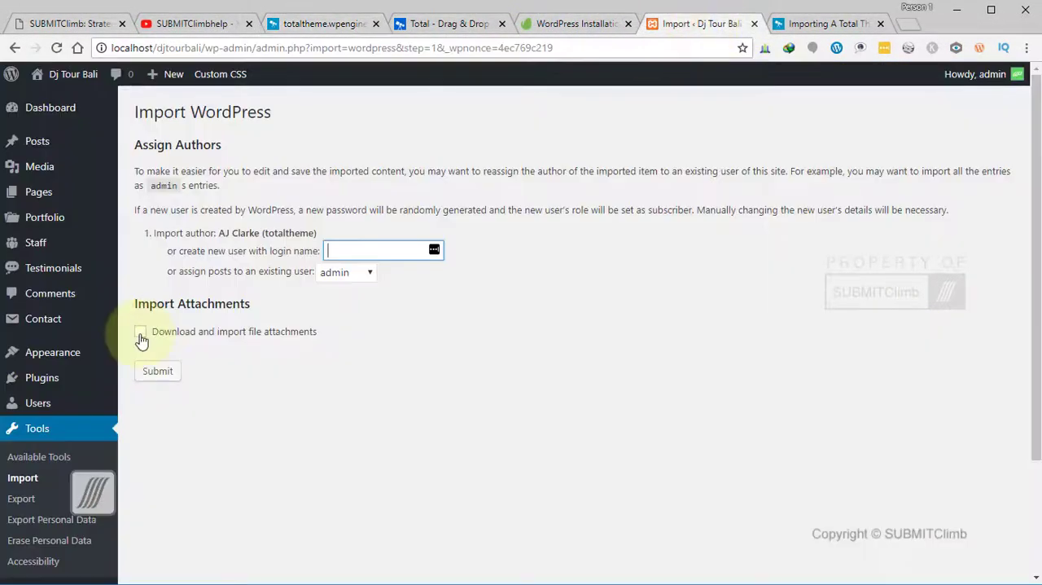
# - Enable downloading and importing of file attachments, review the animal images on the Zoo demo page, and submit the import
pyautogui.click(140, 334)
pyautogui.click(326, 24)
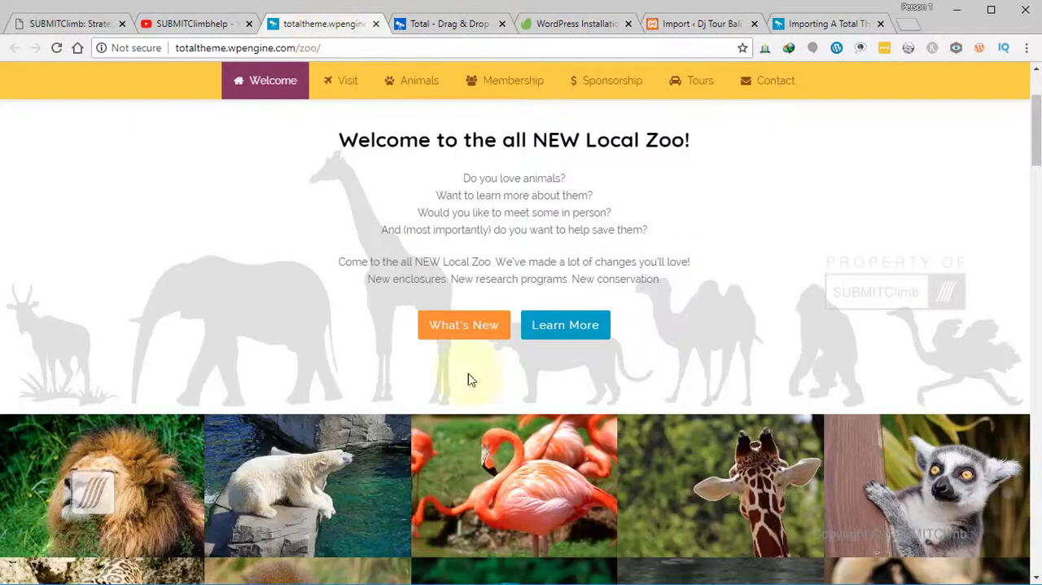
pyautogui.scroll(-2, 802, 485)
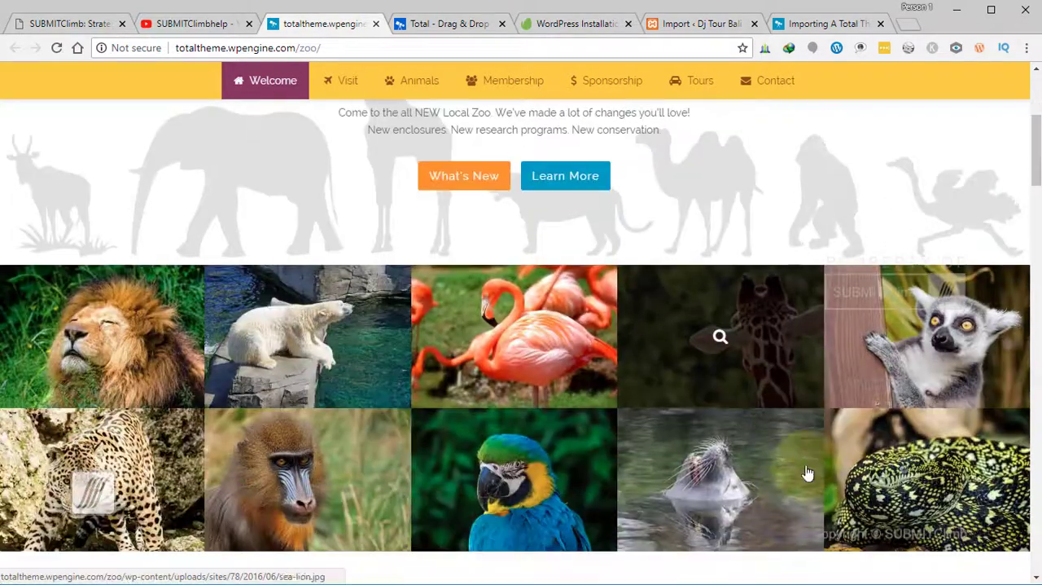
pyautogui.scroll(3, 709, 407)
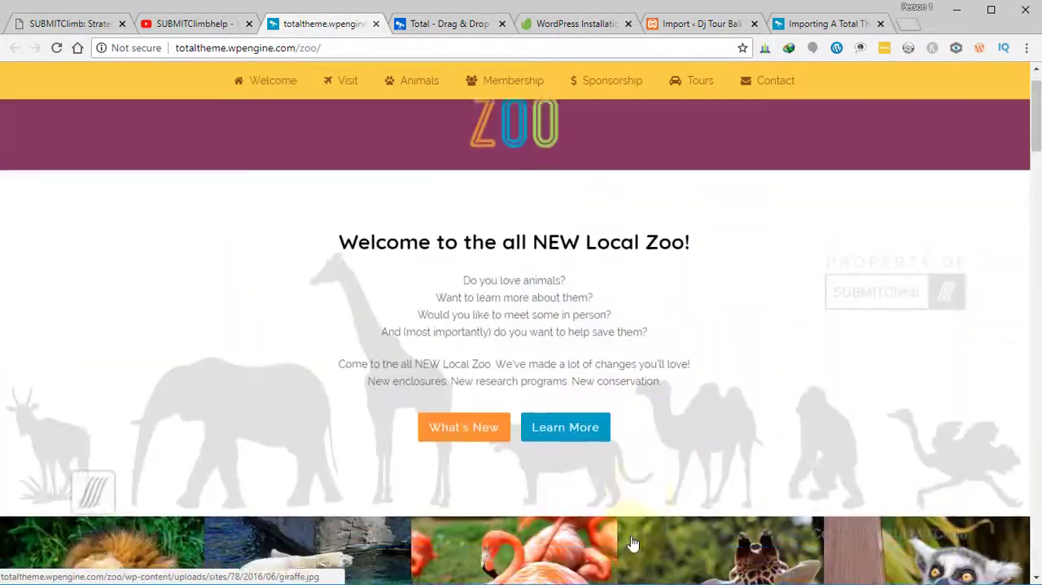
pyautogui.scroll(-5, 314, 348)
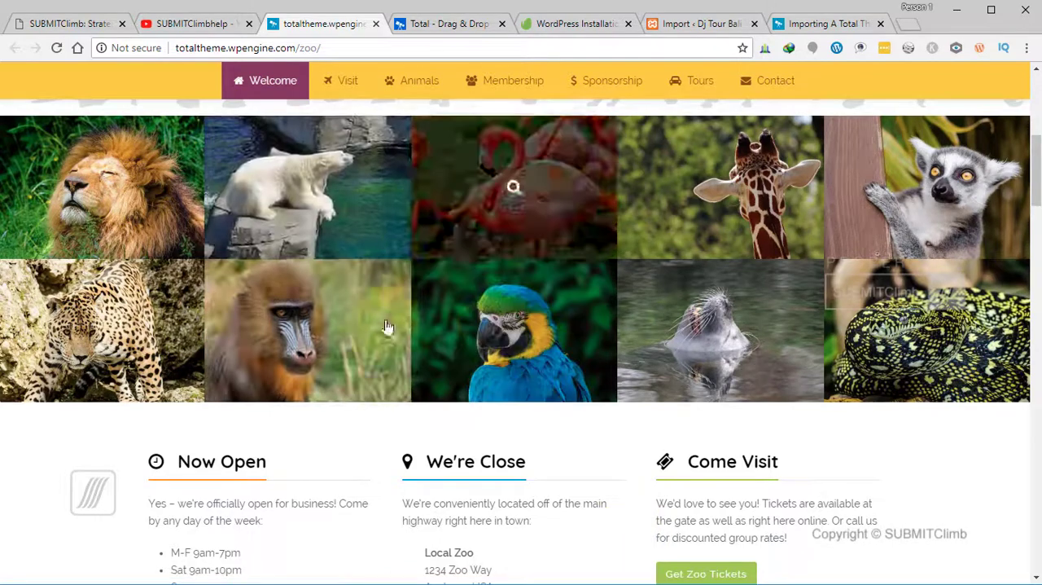
pyautogui.click(696, 24)
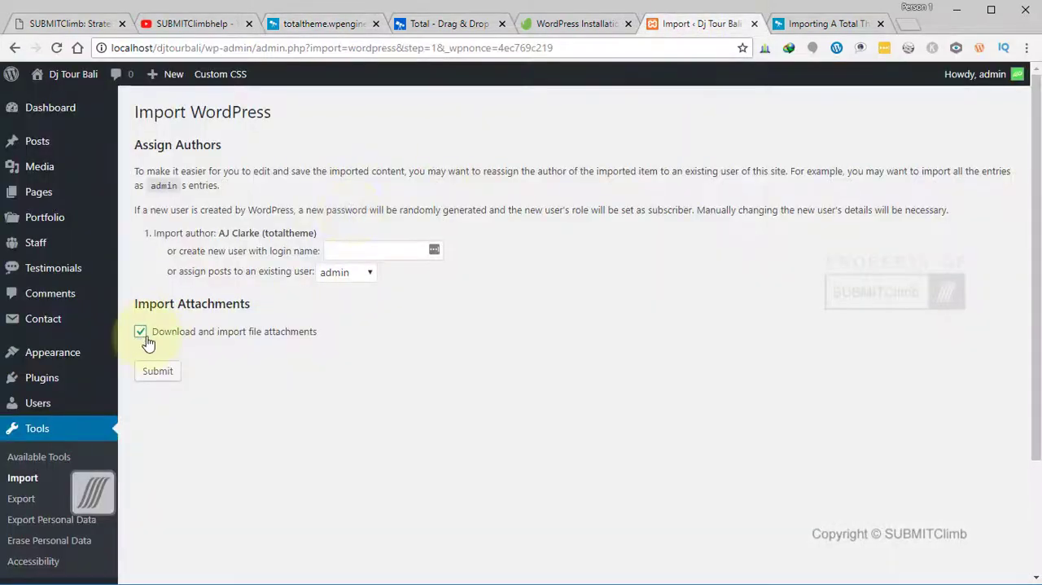
pyautogui.click(161, 380)
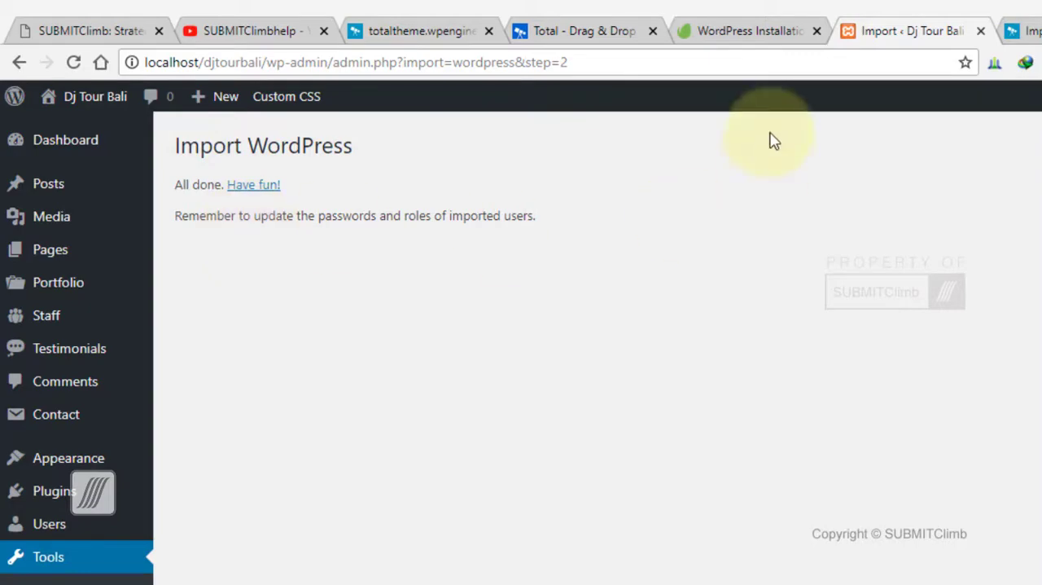
# - Look at the original Zoo demo and visit the front end of the Dj Tour Bali site
pyautogui.click(549, 31)
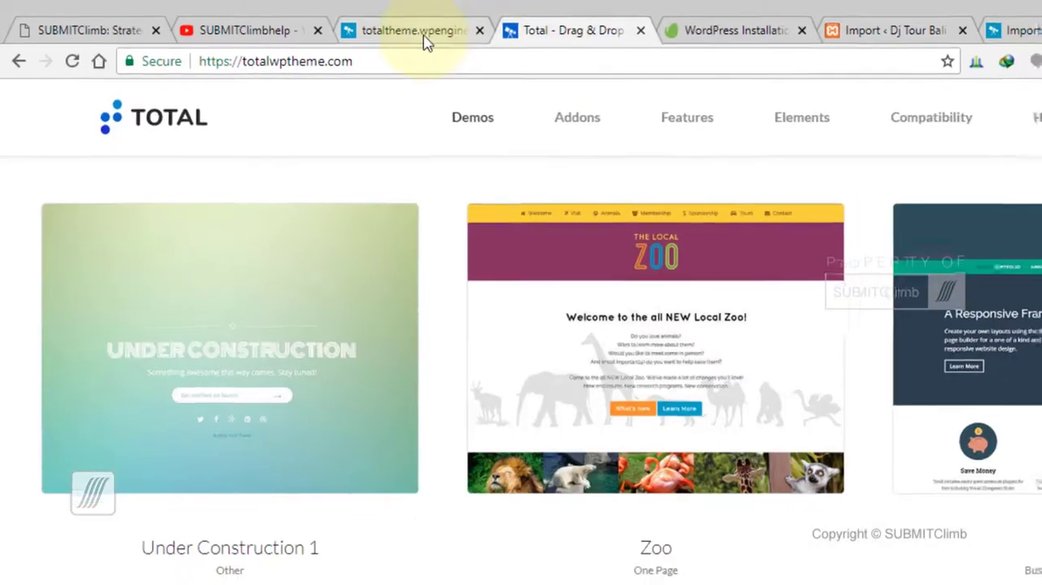
pyautogui.click(429, 39)
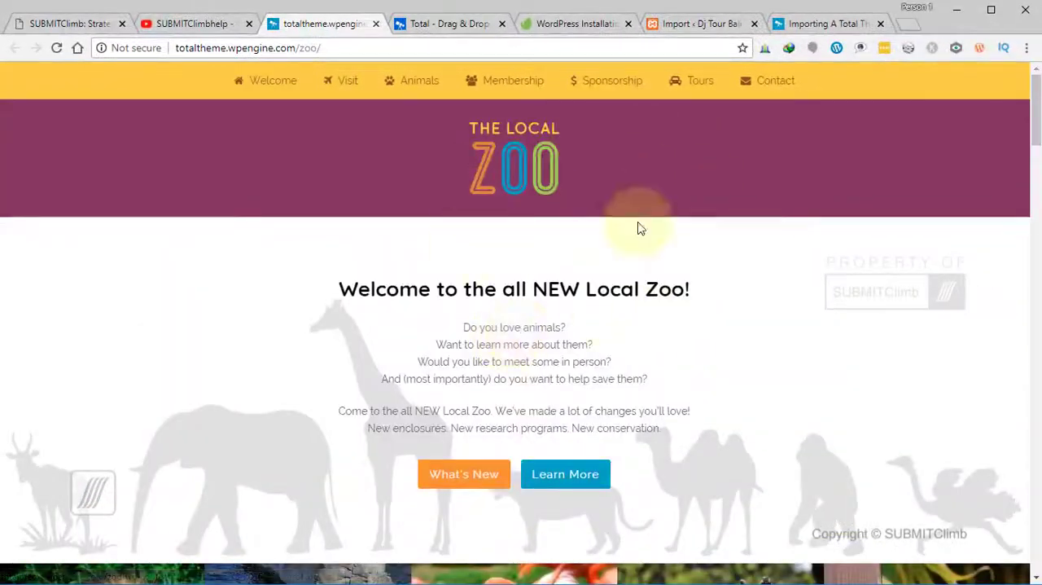
pyautogui.click(692, 23)
pyautogui.moveTo(61, 84)
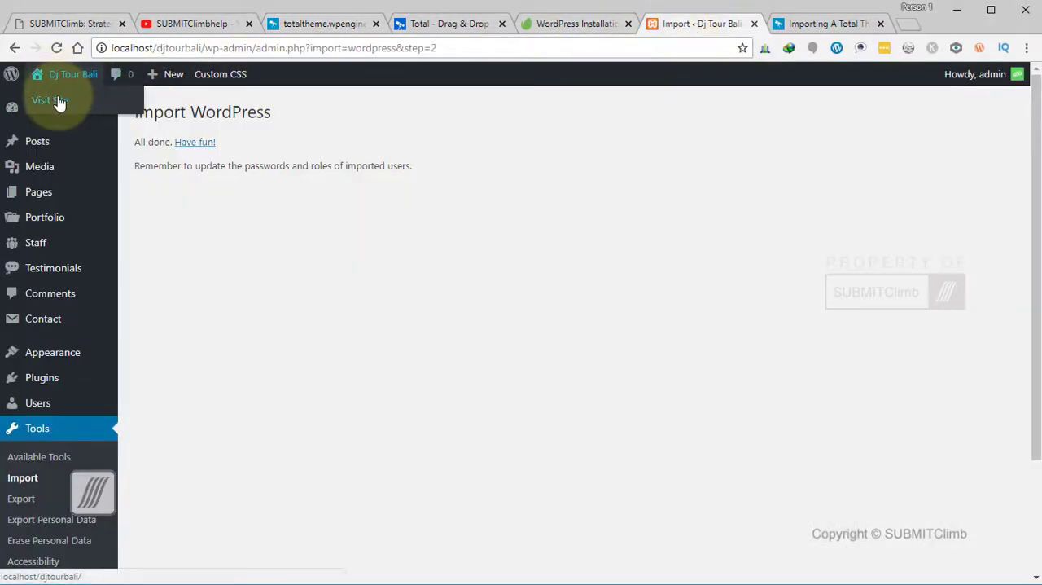
pyautogui.click(70, 103)
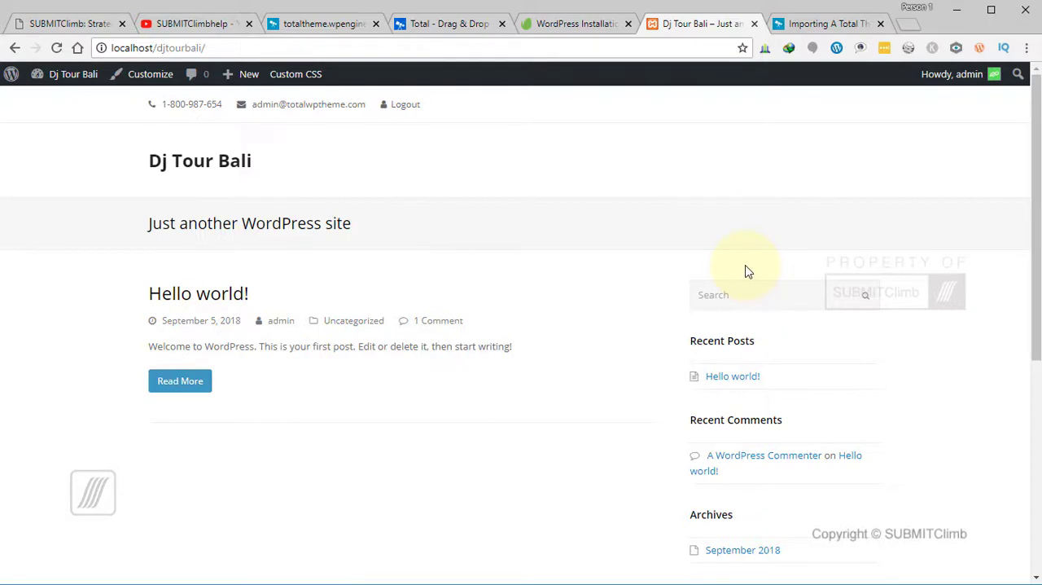
# - Go back to the WordPress dashboard and open the list of all pages
pyautogui.moveTo(70, 78)
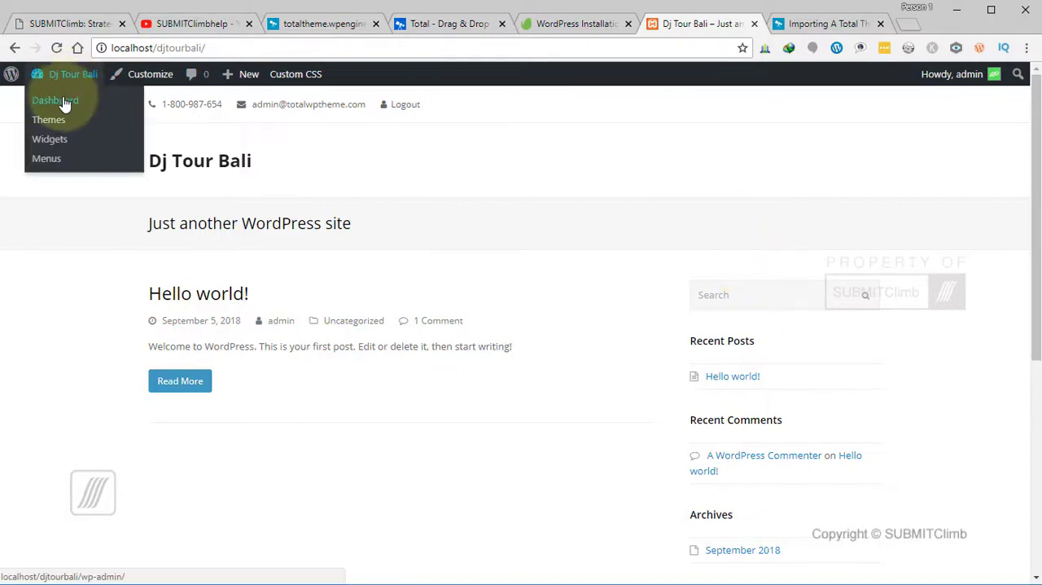
pyautogui.click(65, 102)
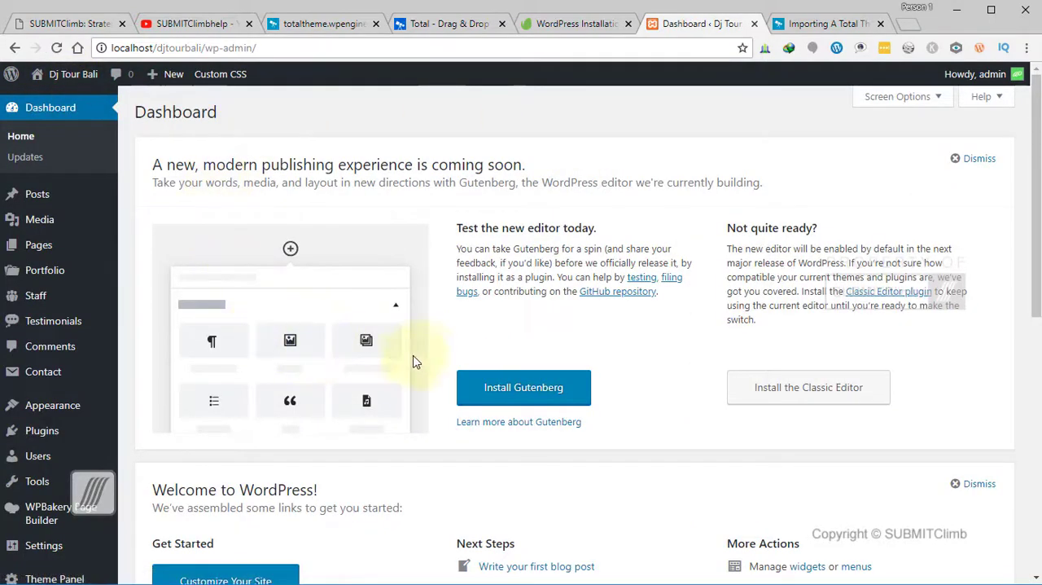
pyautogui.click(17, 196)
pyautogui.moveTo(70, 313)
pyautogui.click(180, 312)
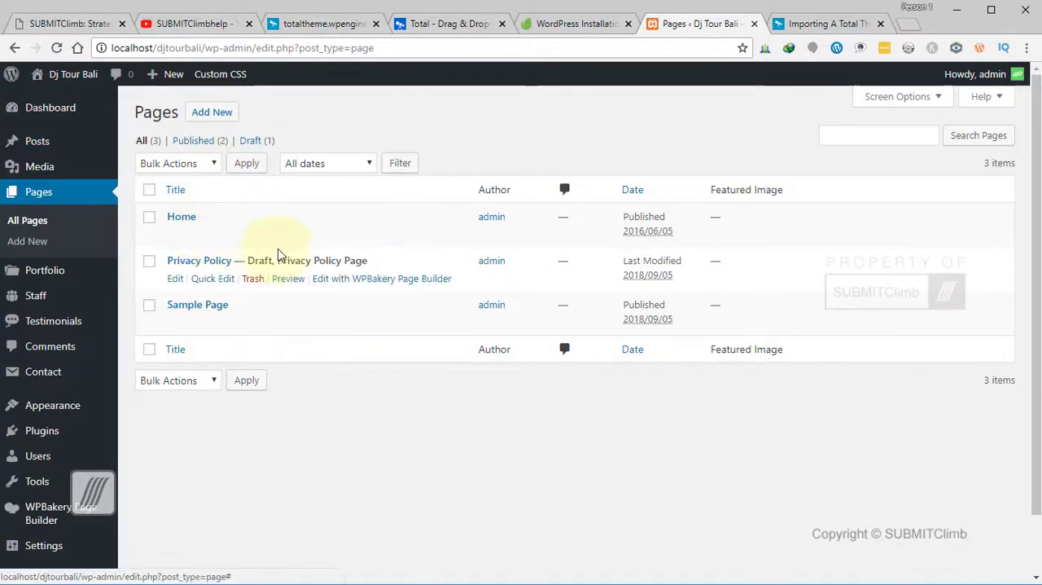
# - View the imported Home page in a new tab and look through it down to the footer
pyautogui.middleClick(281, 235)
pyautogui.click(727, 27)
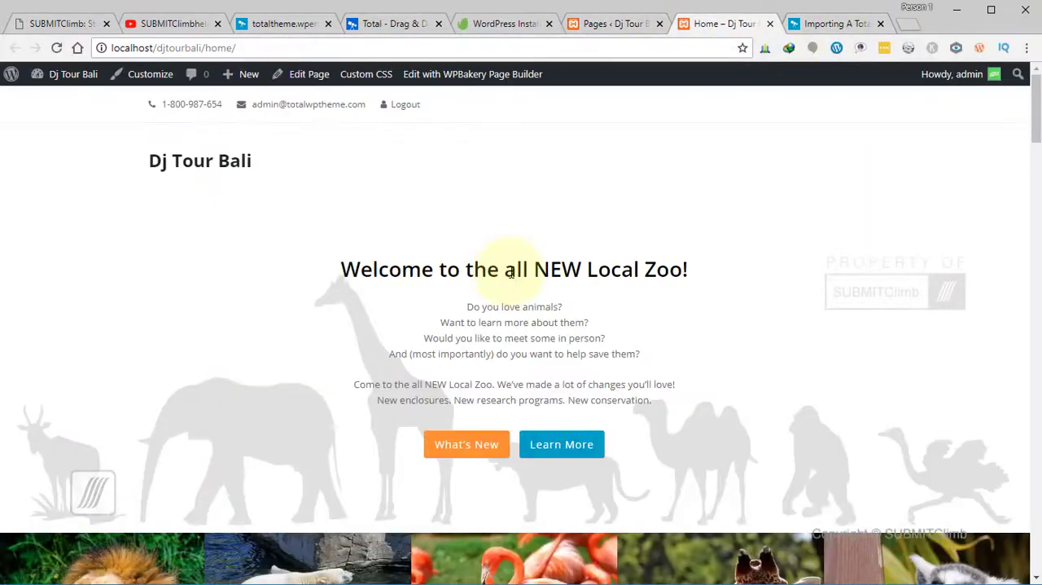
pyautogui.scroll(-10, 531, 314)
pyautogui.scroll(-10, 531, 316)
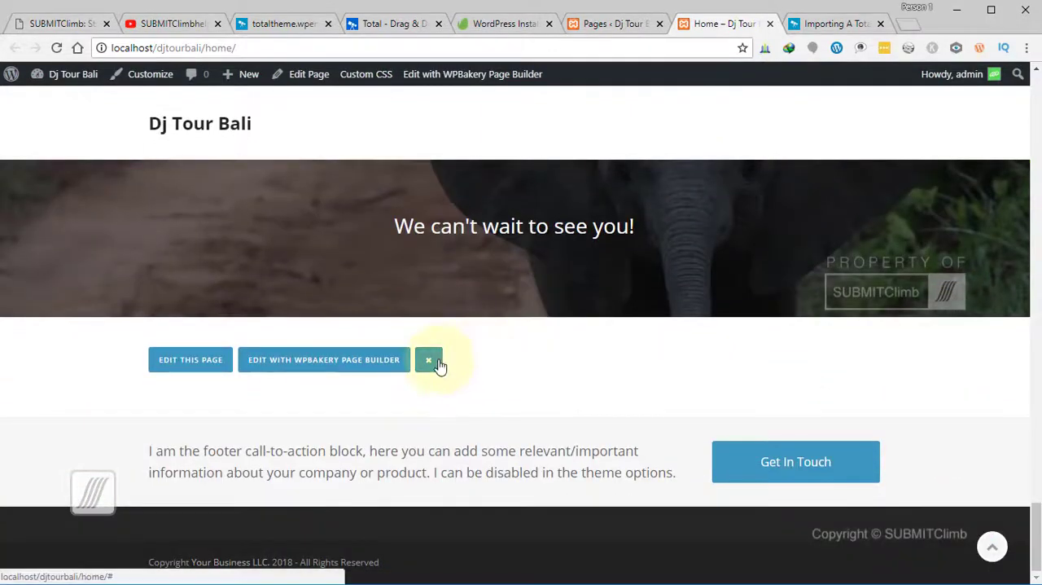
pyautogui.click(437, 363)
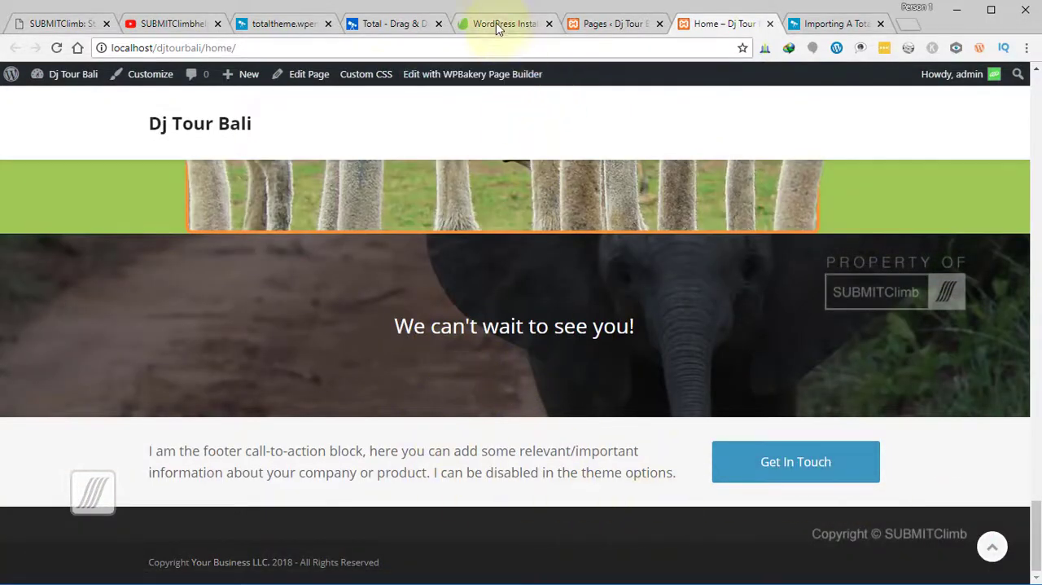
# - Close the Total theme site's tab and move the Zoo demo tab next to the Dj Tour Bali Pages tab
pyautogui.click(372, 24)
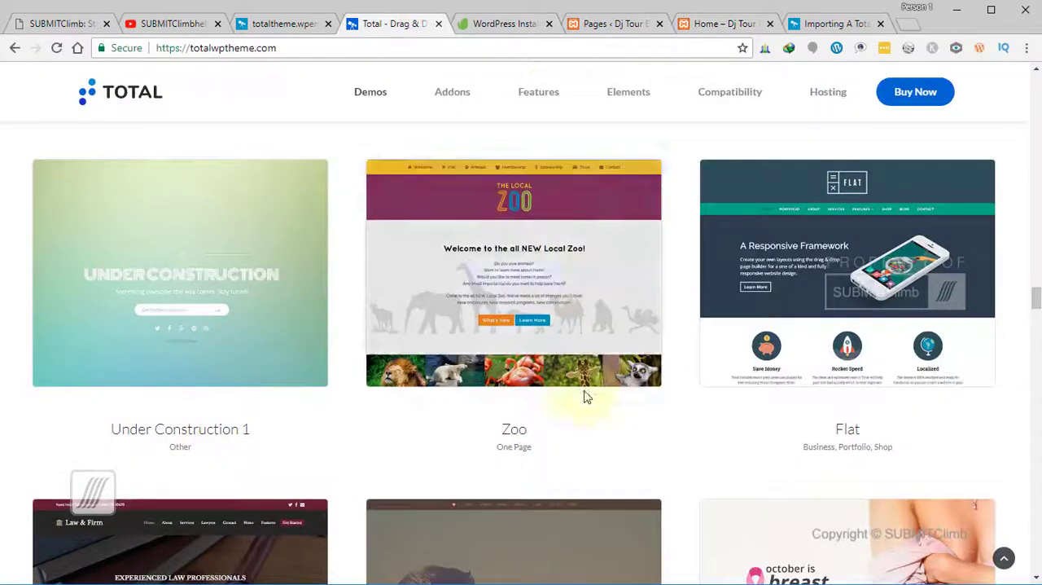
pyautogui.click(438, 23)
pyautogui.click(502, 25)
pyautogui.click(431, 22)
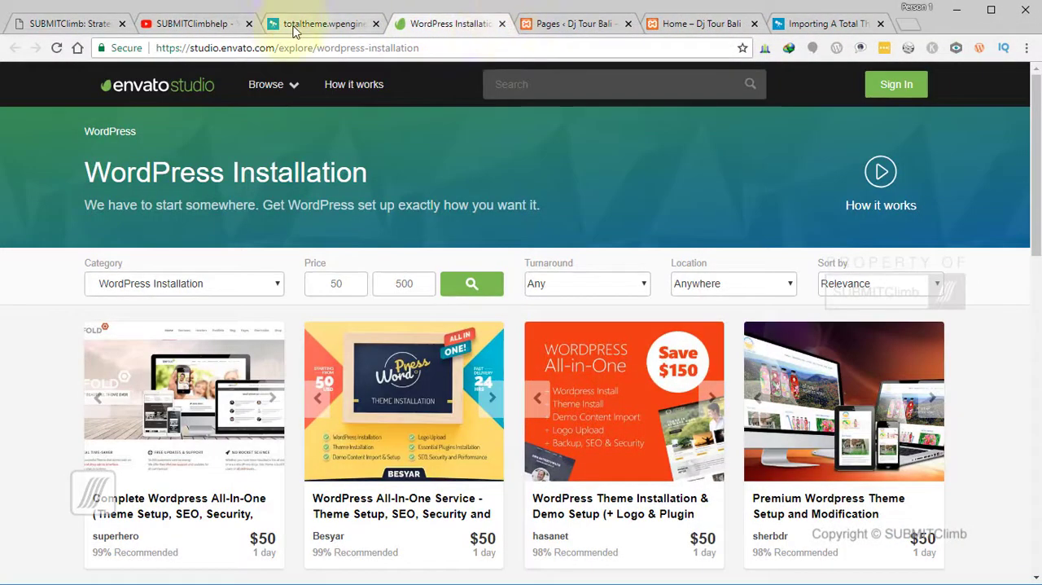
pyautogui.moveTo(310, 24); pyautogui.dragTo(419, 24)
# - Compare the sections of the original Zoo demo page with the imported Home page of Dj Tour Bali
pyautogui.scroll(-5, 603, 408)
pyautogui.scroll(-6, 597, 396)
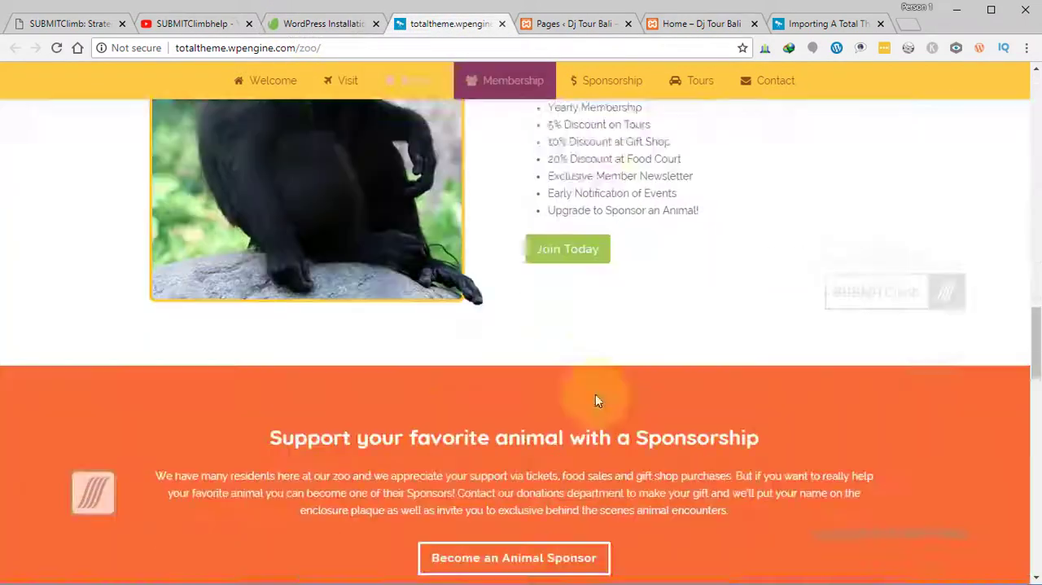
pyautogui.click(688, 24)
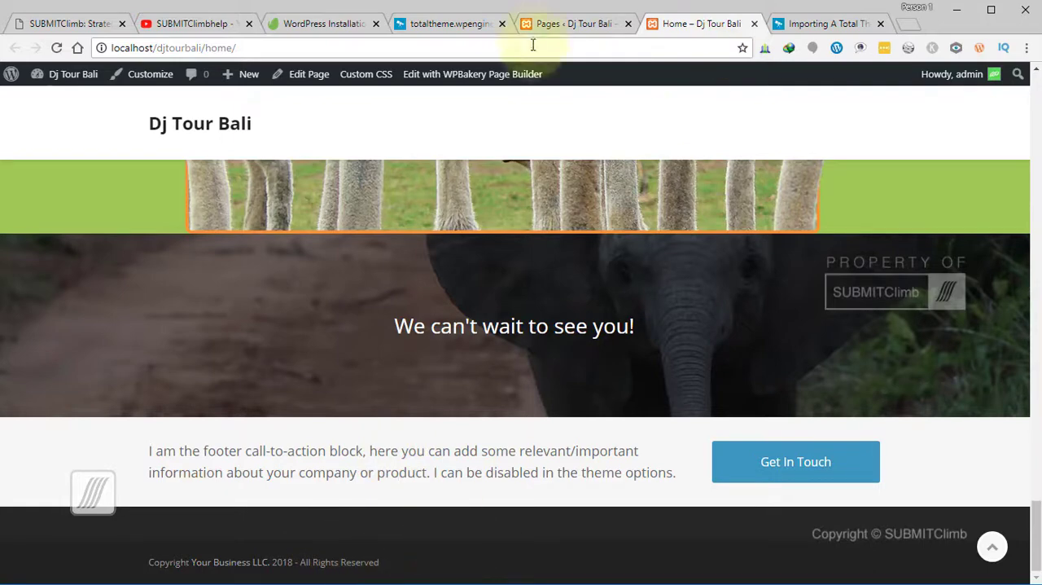
pyautogui.click(450, 24)
pyautogui.scroll(5, 504, 521)
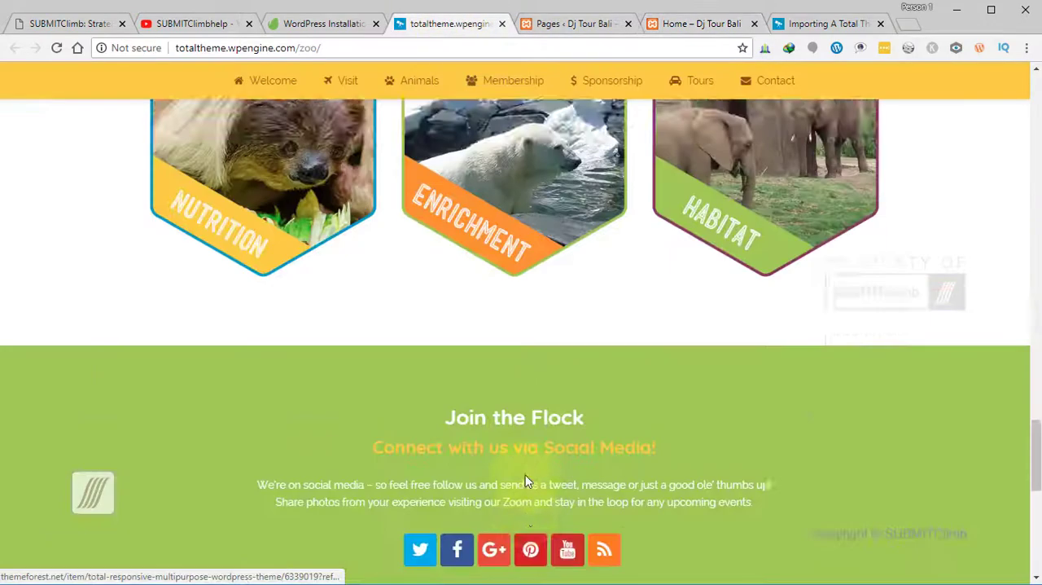
# - Compare the footer of the original Zoo demo with the footer of the imported Home page
pyautogui.scroll(-5, 523, 487)
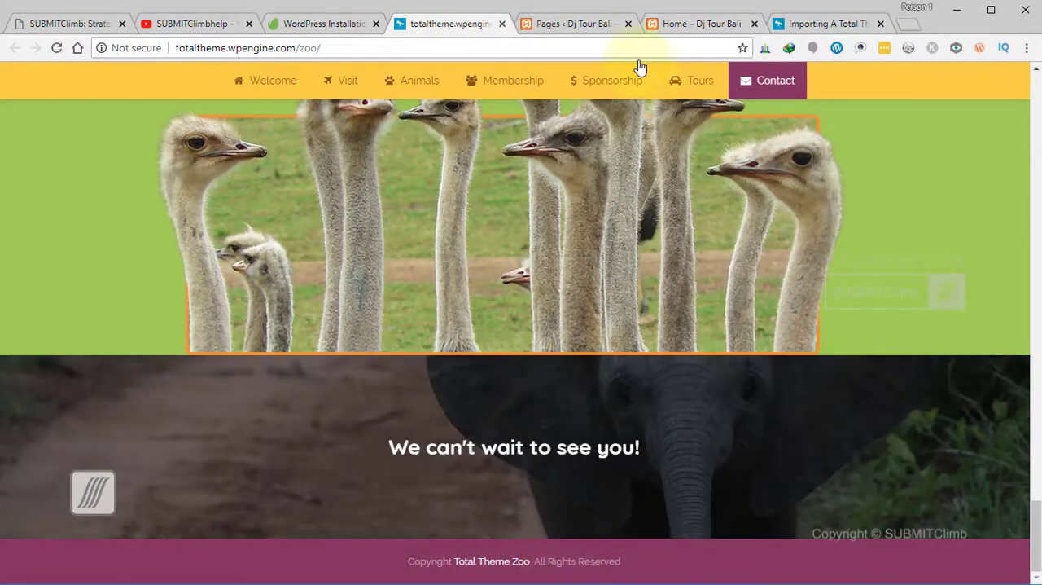
pyautogui.click(583, 24)
pyautogui.click(688, 24)
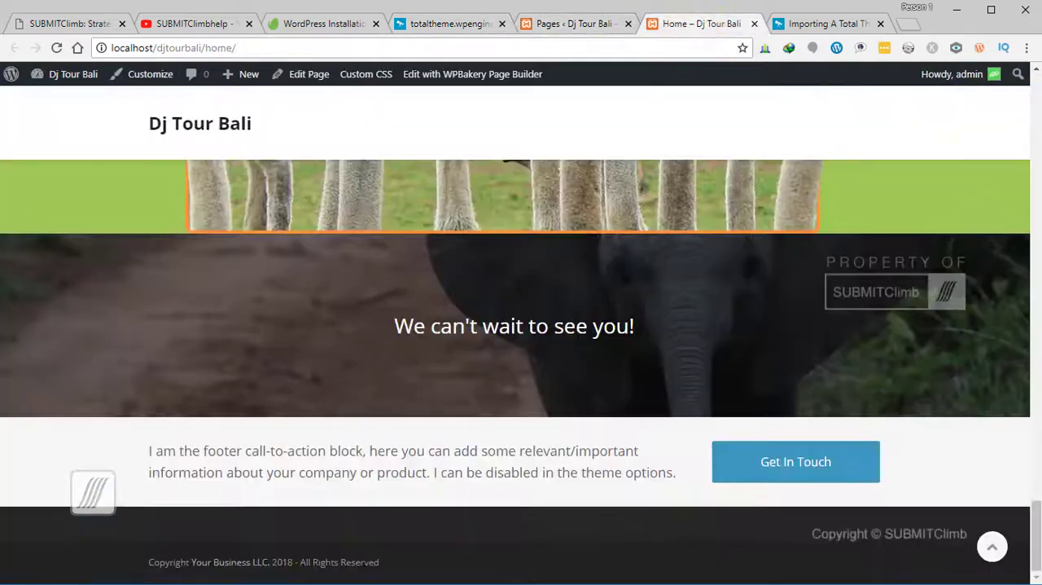
# - Set the site's date format to m/d/Y in the General Settings and save the changes
pyautogui.click(576, 28)
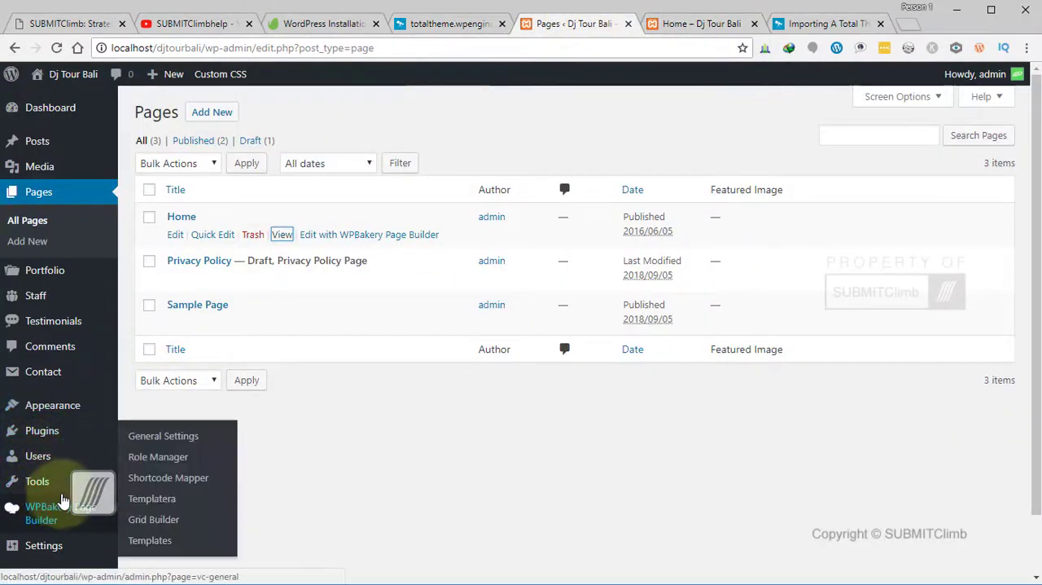
pyautogui.scroll(-1, 51, 488)
pyautogui.moveTo(47, 481)
pyautogui.click(151, 488)
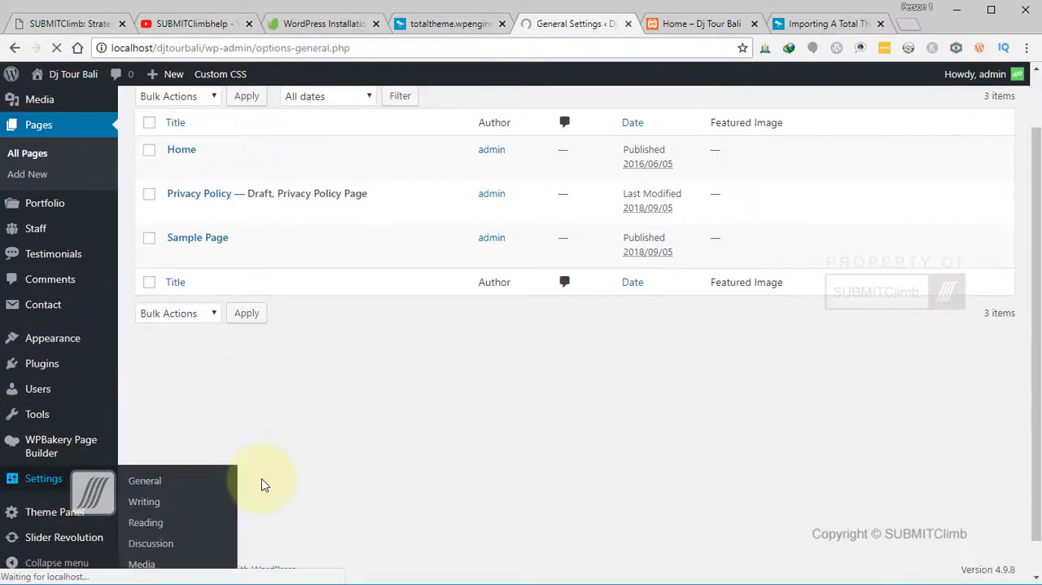
pyautogui.scroll(-2, 489, 484)
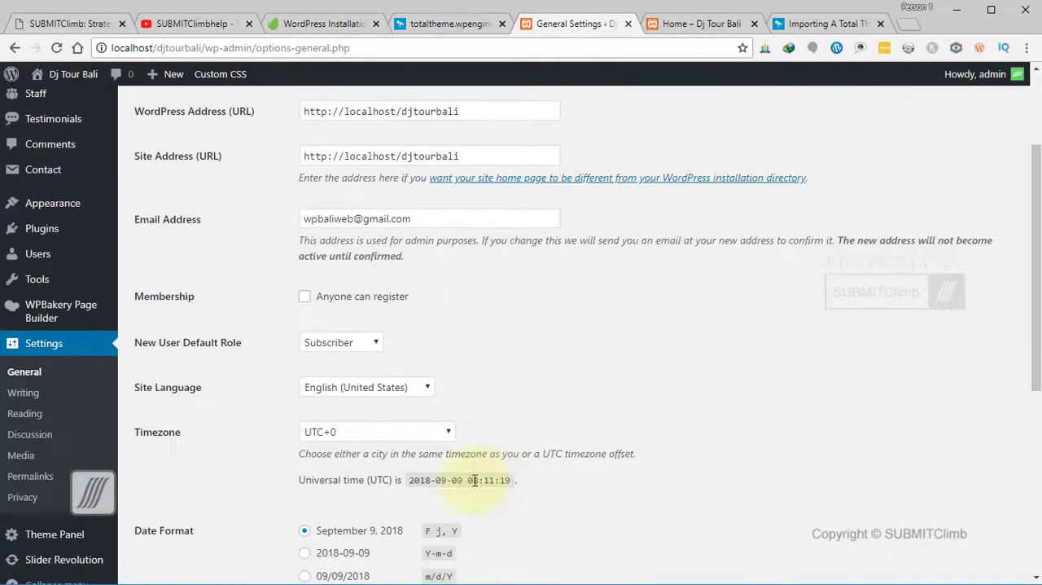
pyautogui.scroll(-4, 648, 453)
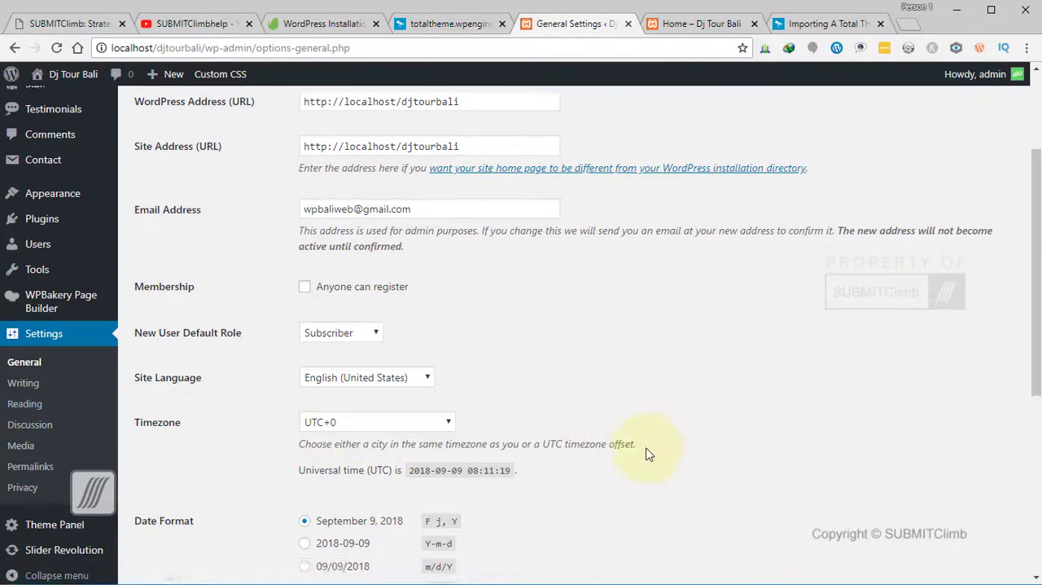
pyautogui.scroll(-1, 647, 454)
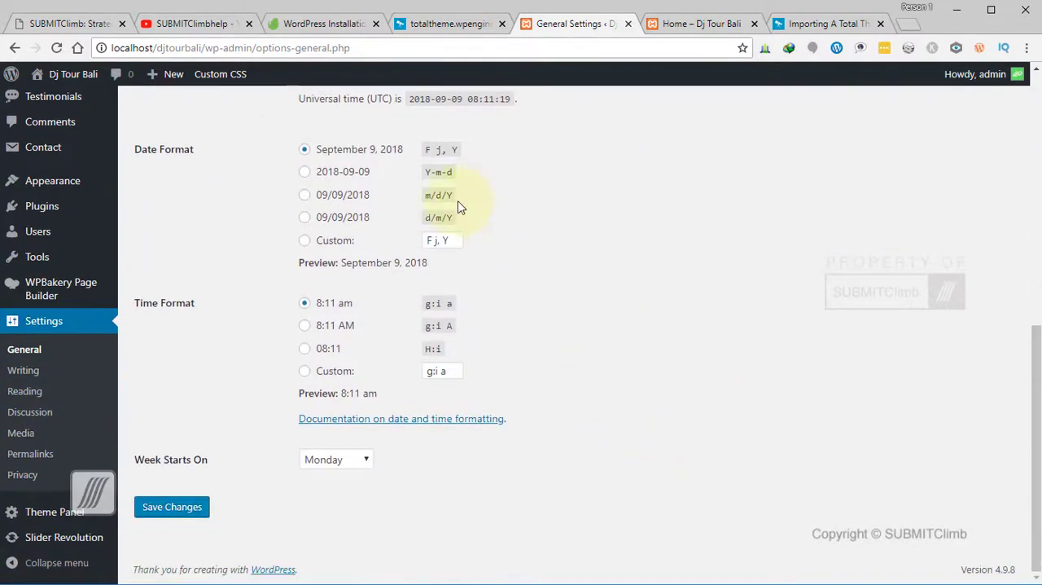
pyautogui.click(305, 195)
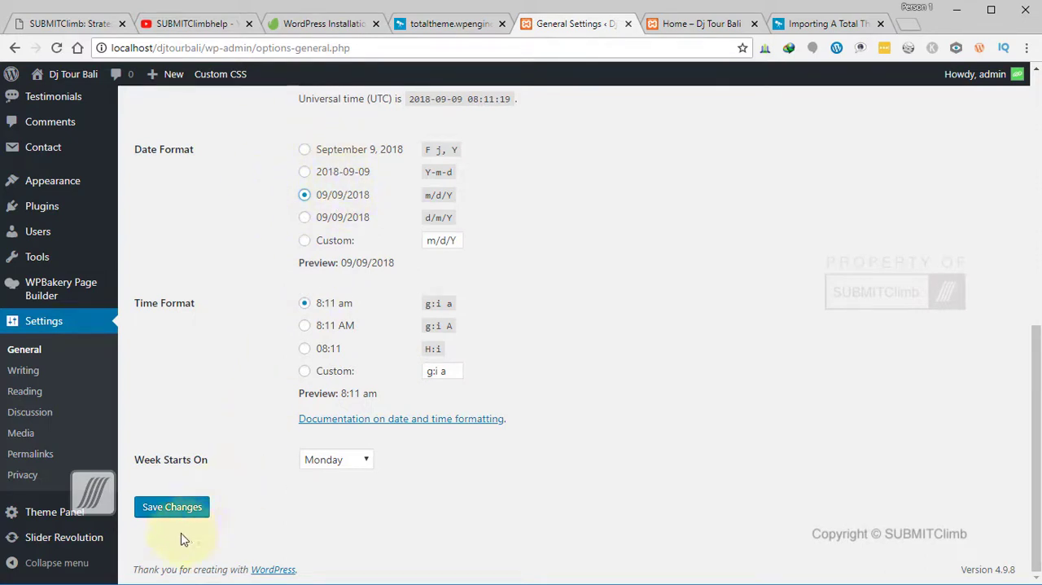
pyautogui.click(207, 509)
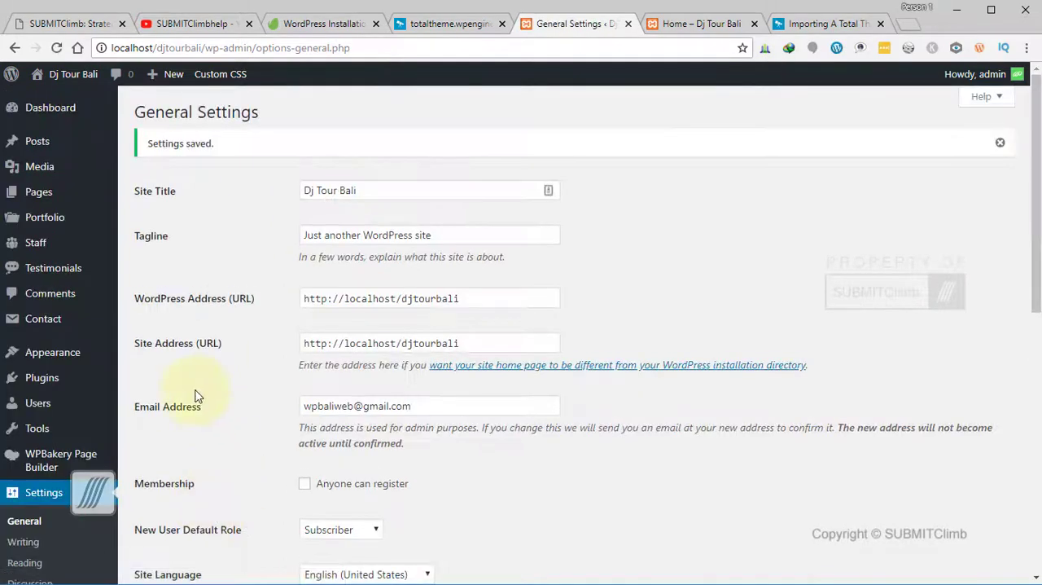
# - In the Reading Settings, make the homepage display the static page Home and save the changes
pyautogui.scroll(-4, 122, 351)
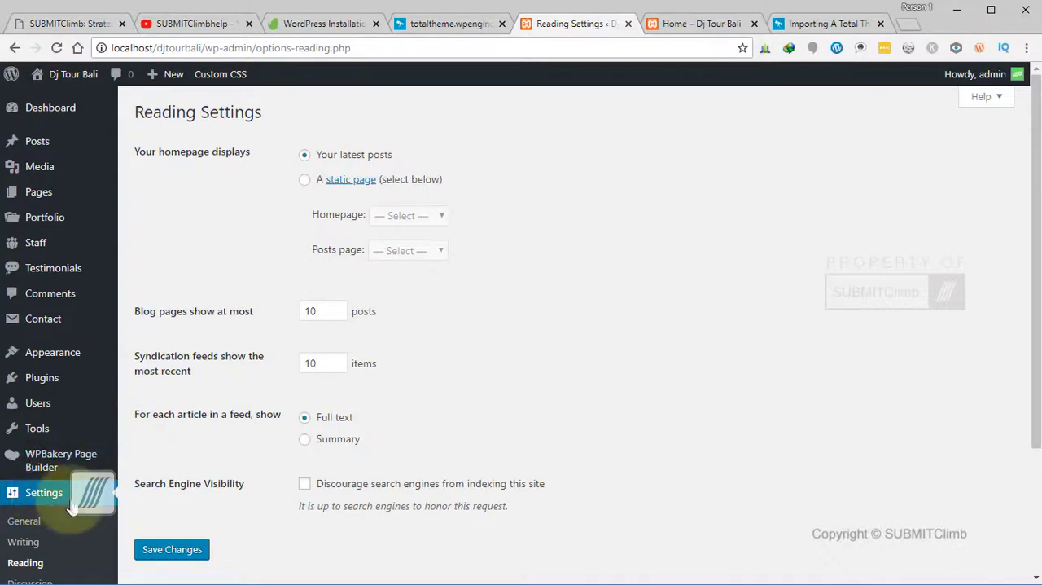
pyautogui.scroll(-3, 72, 507)
pyautogui.scroll(3, 272, 410)
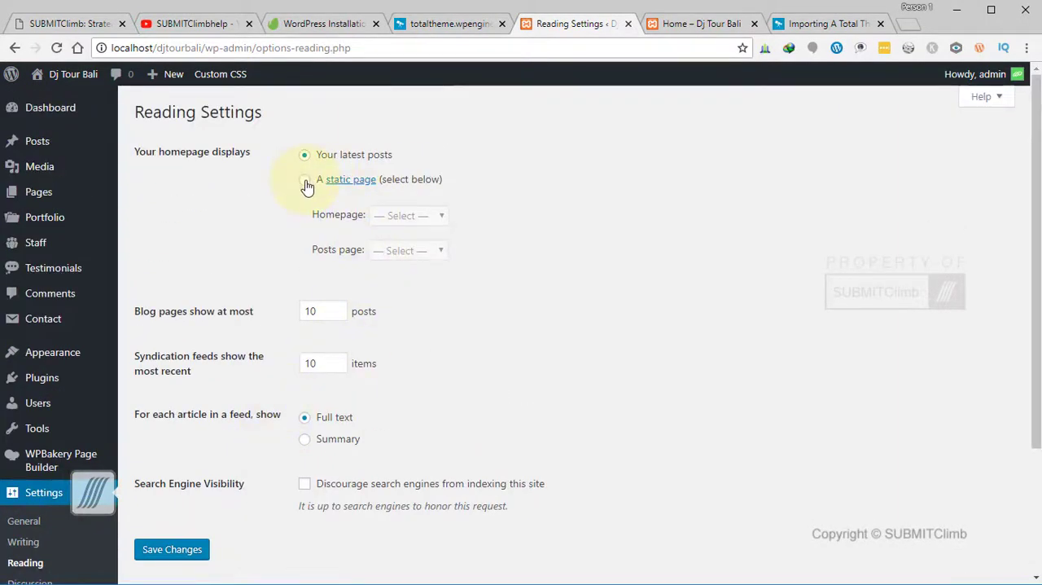
pyautogui.click(441, 217)
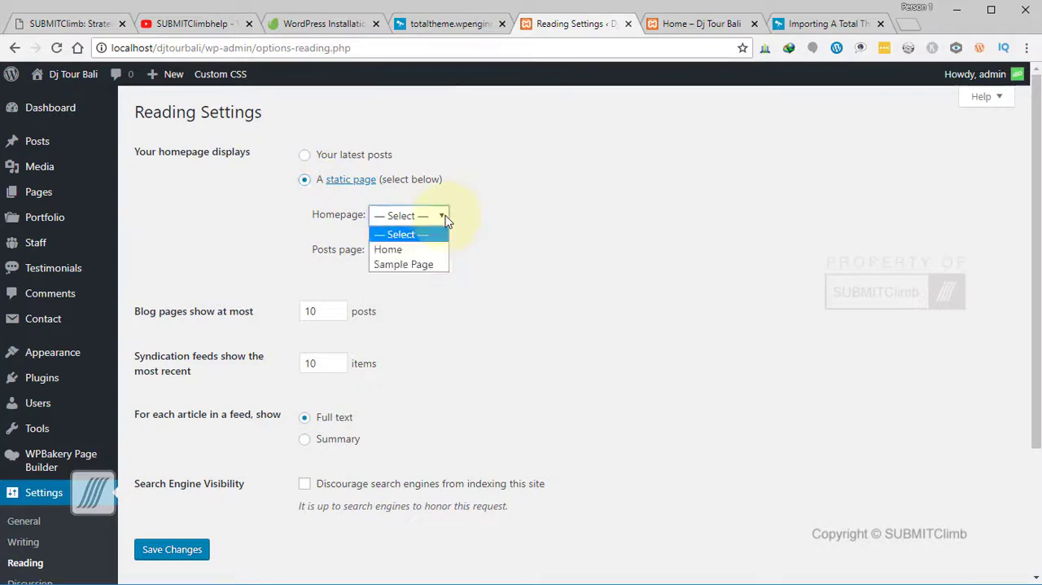
pyautogui.click(411, 251)
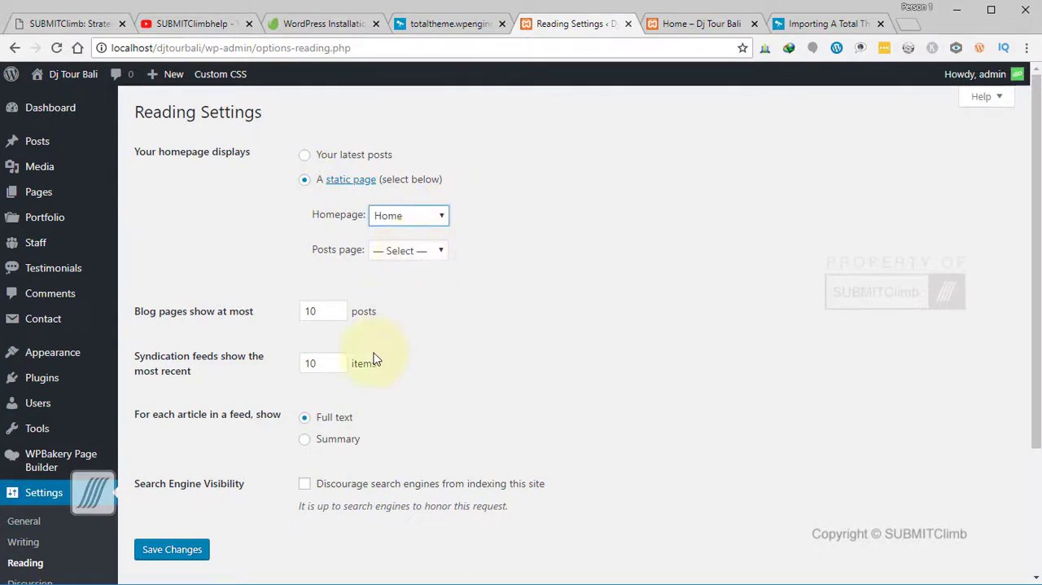
pyautogui.scroll(-2, 375, 359)
pyautogui.click(192, 409)
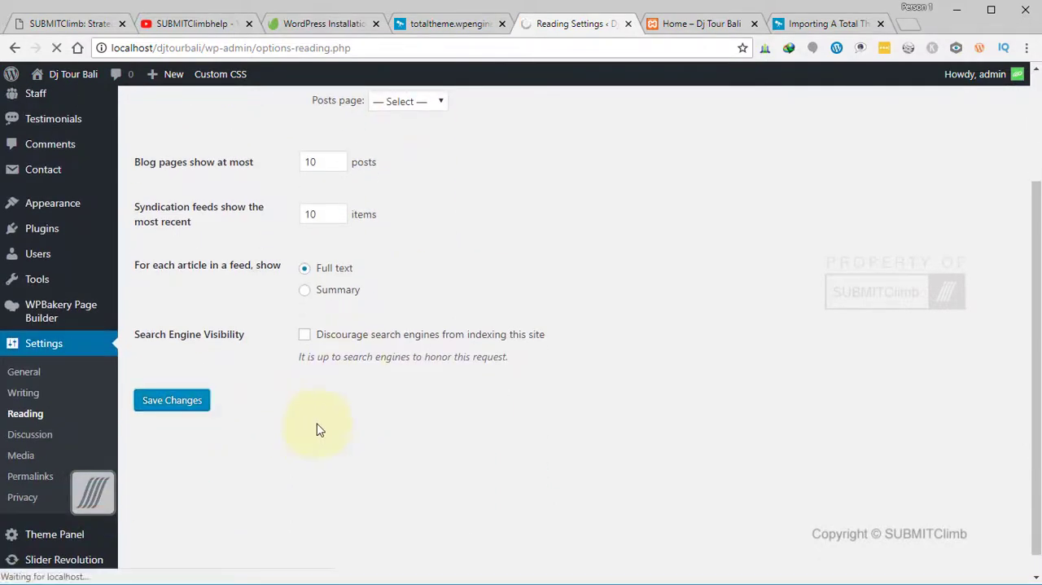
# - Look back up through the Home page and review the saved homepage options in the Reading Settings
pyautogui.click(698, 23)
pyautogui.scroll(5, 499, 379)
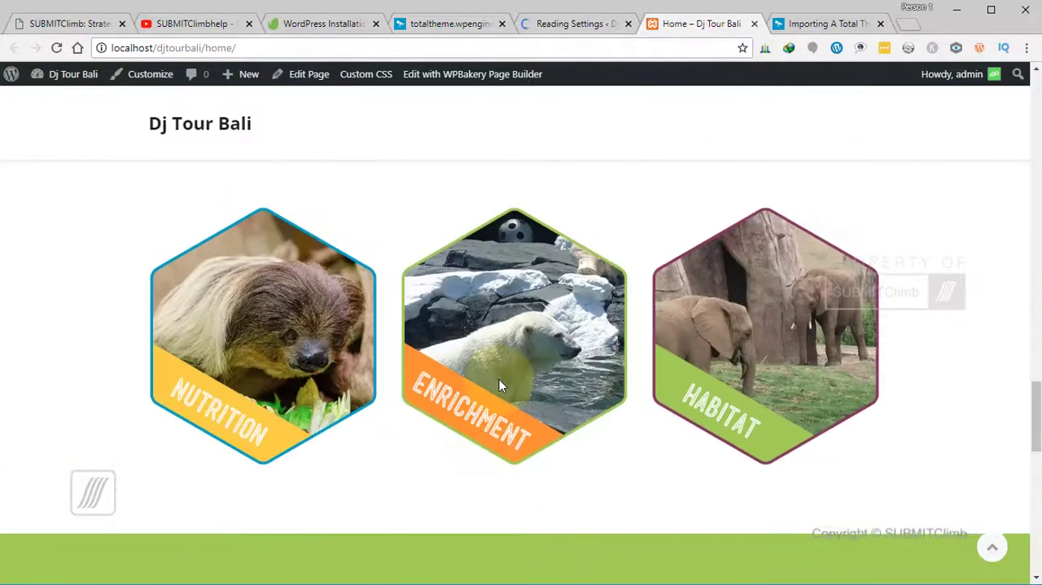
pyautogui.scroll(10, 499, 378)
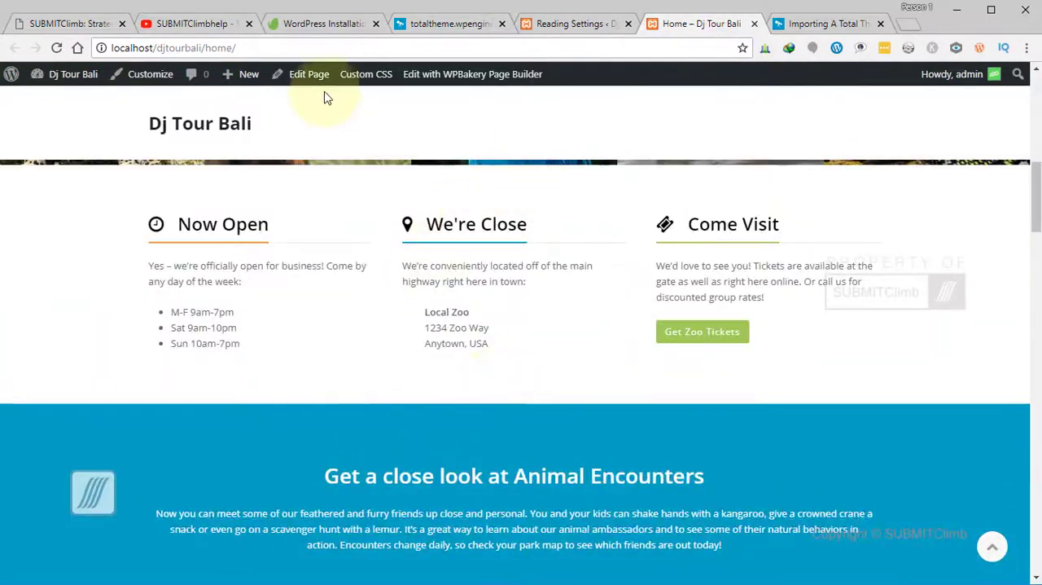
pyautogui.click(570, 23)
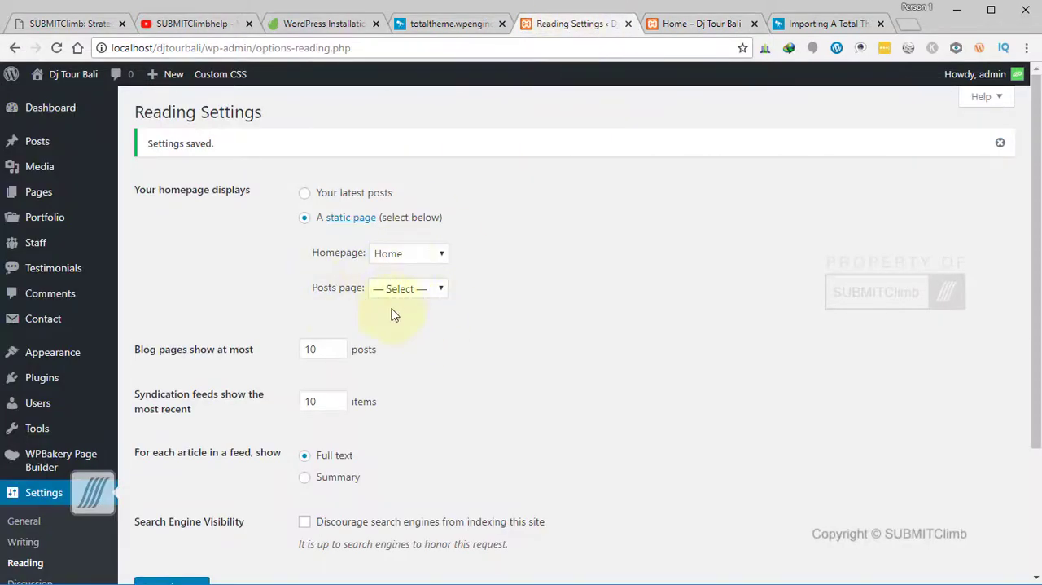
pyautogui.scroll(-3, 505, 367)
pyautogui.scroll(3, 502, 368)
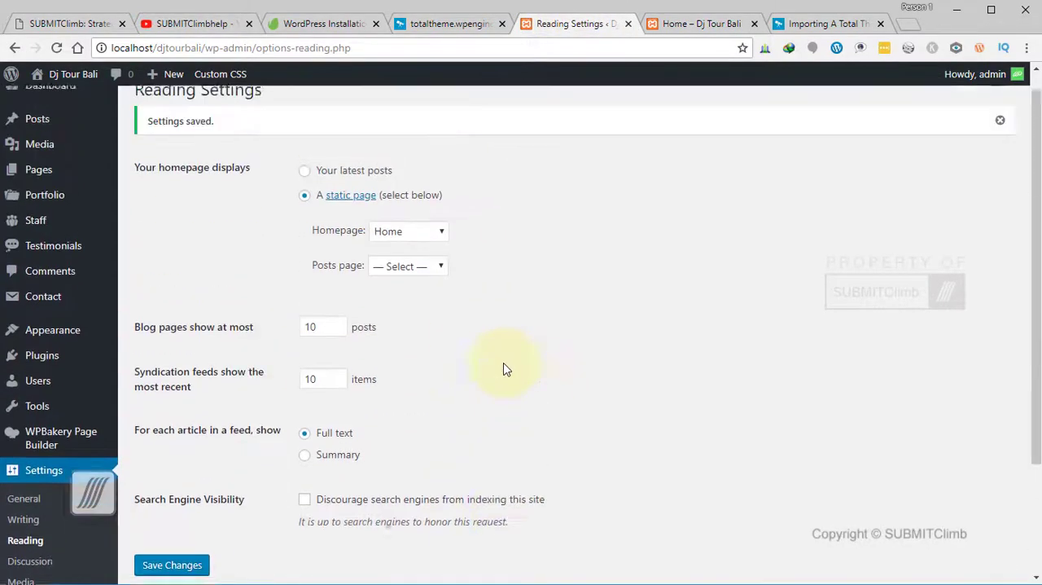
pyautogui.scroll(-2, 458, 346)
pyautogui.scroll(2, 451, 348)
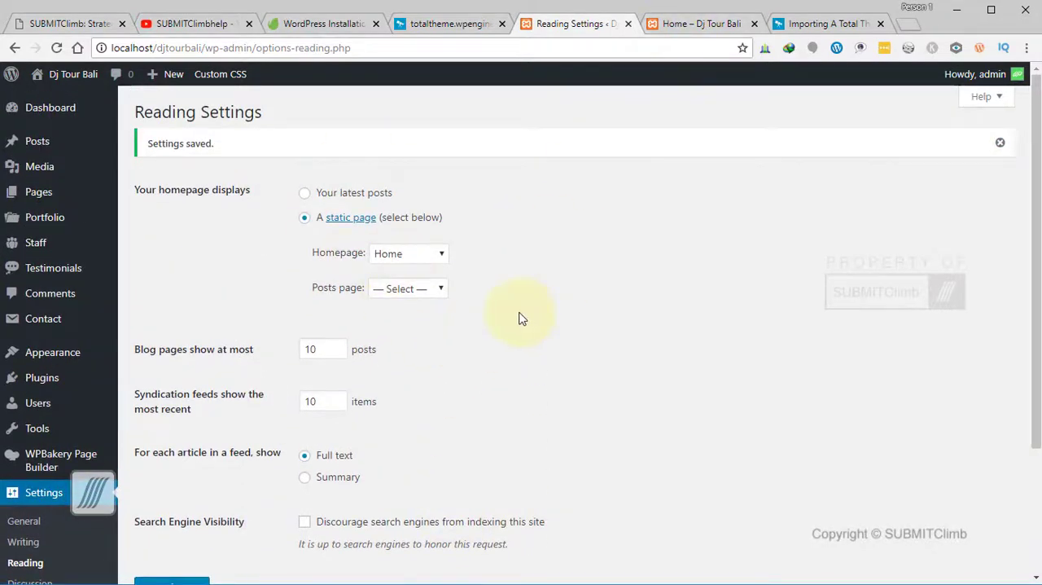
# - Reload the Home page tab, check the site's front page down to the footer, and hide the page edit links there
pyautogui.hotkey('ctrl', 'Tab')
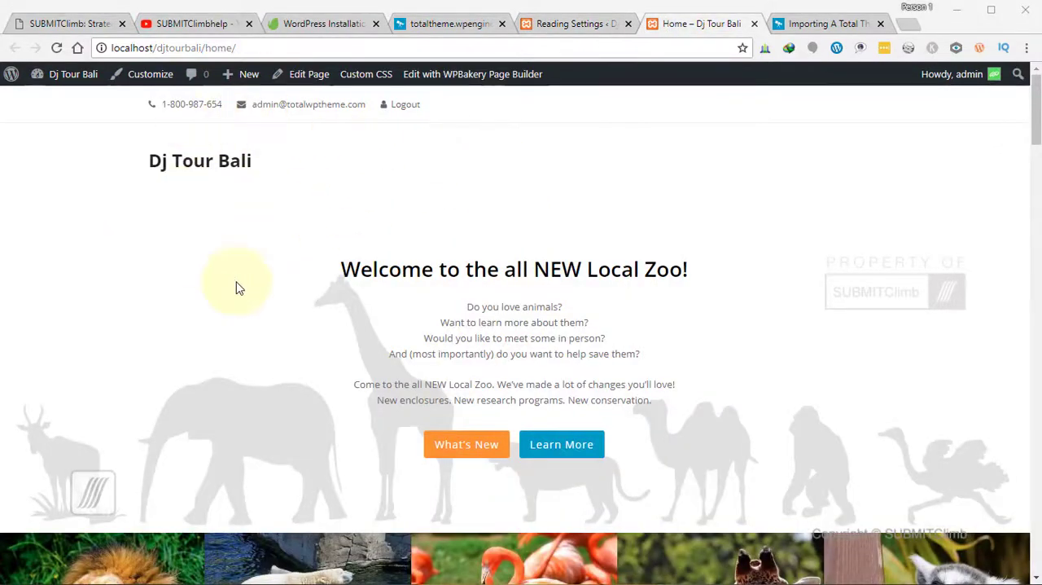
pyautogui.click(62, 49)
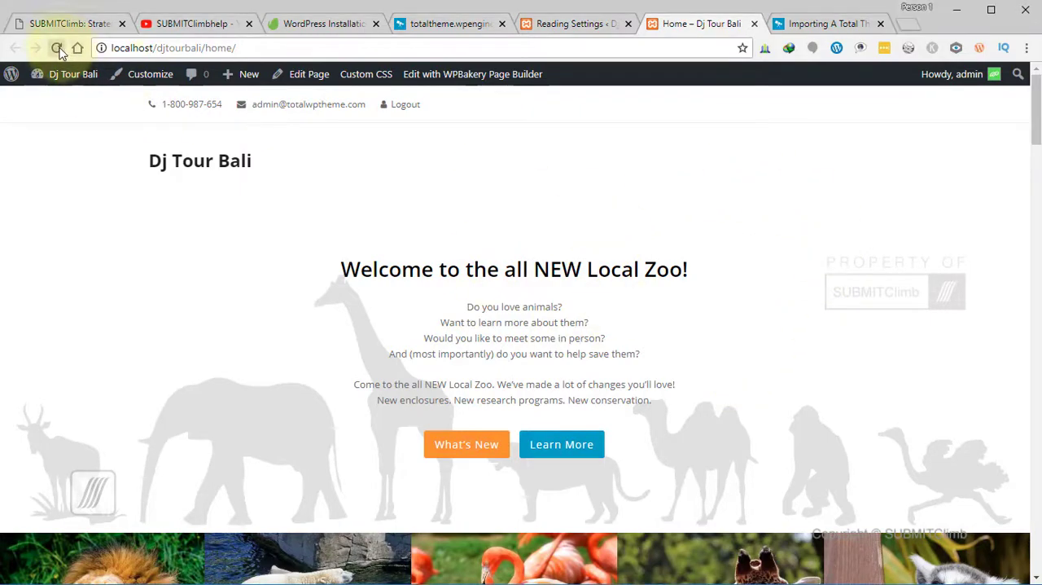
pyautogui.scroll(-15, 424, 337)
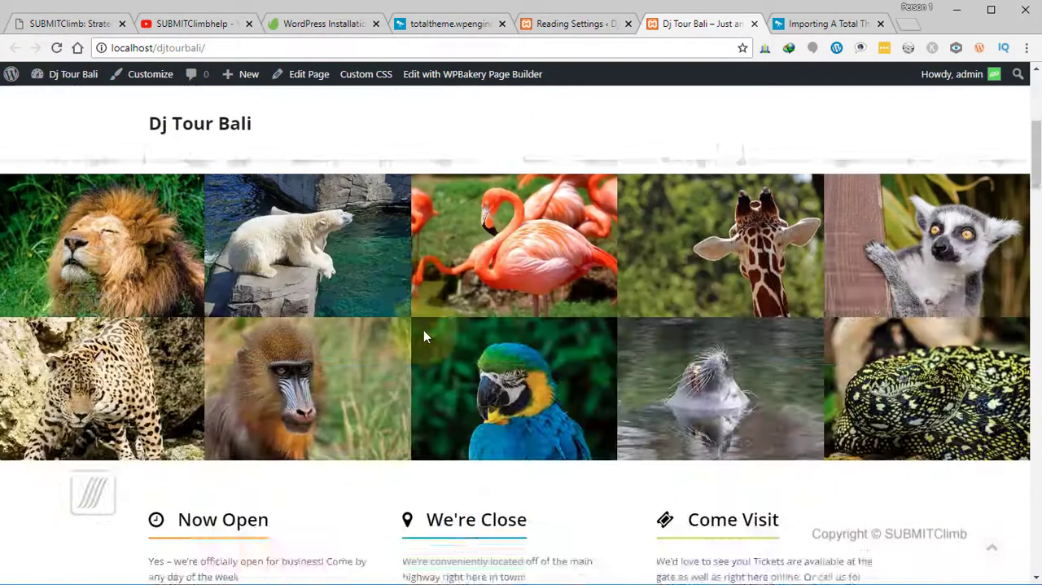
pyautogui.scroll(-10, 421, 335)
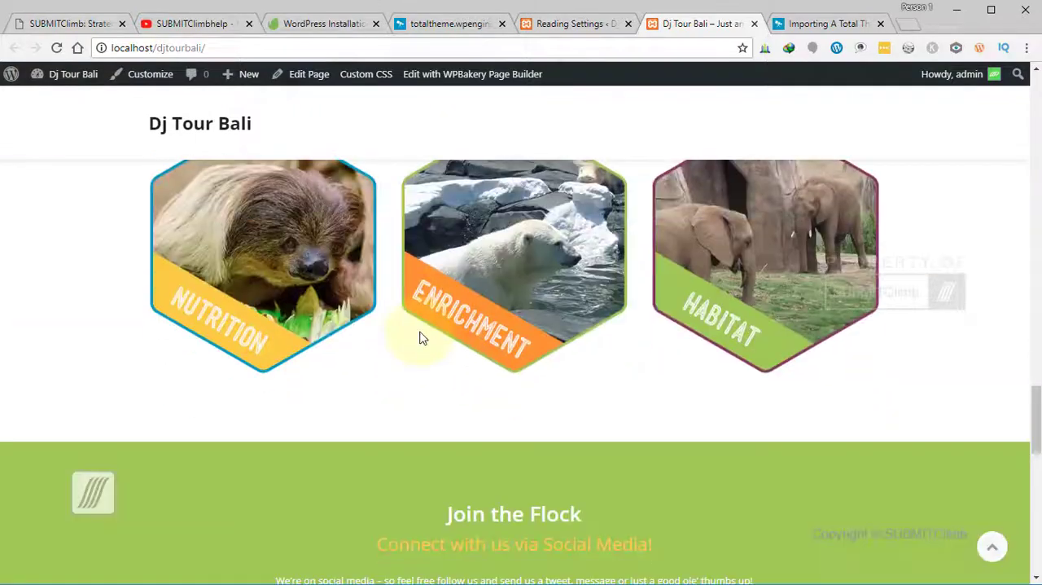
pyautogui.scroll(-3, 418, 337)
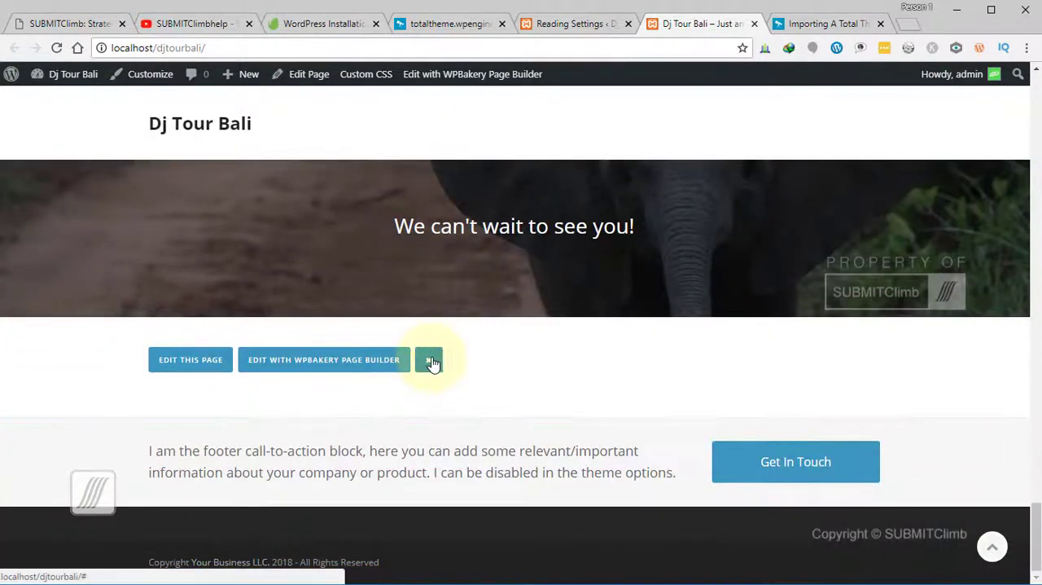
pyautogui.click(429, 359)
pyautogui.scroll(20, 539, 446)
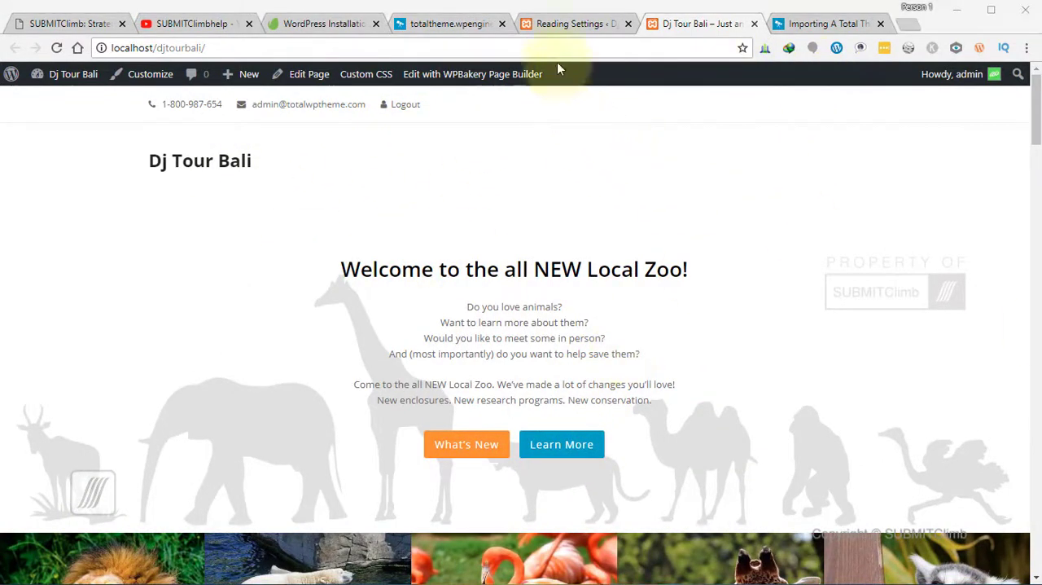
# - Assign the menu "main" to the Main/Header theme location in the WordPress menu settings and save the changes
pyautogui.click(566, 23)
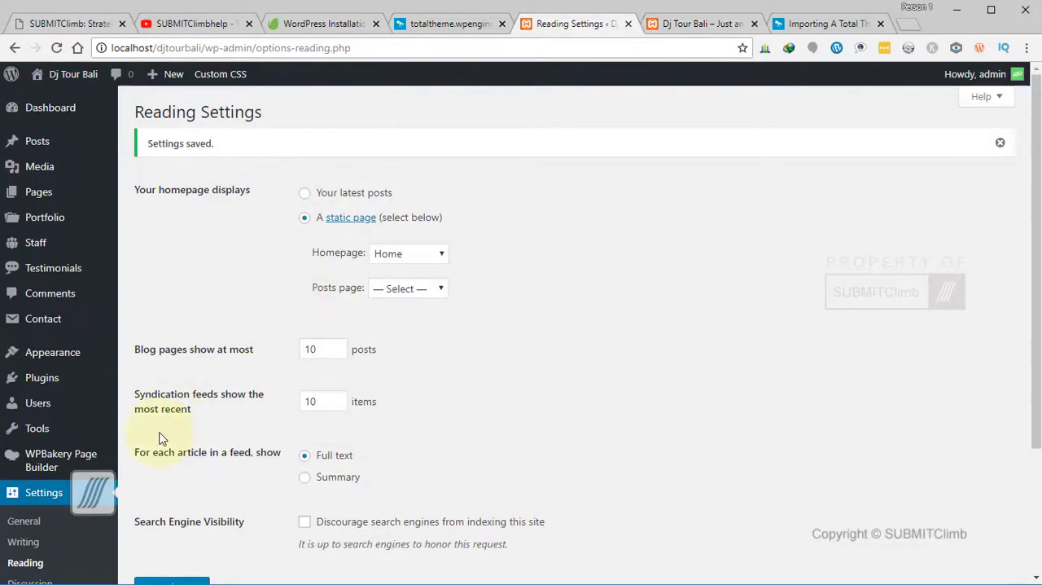
pyautogui.scroll(-2, 150, 437)
pyautogui.scroll(2, 57, 471)
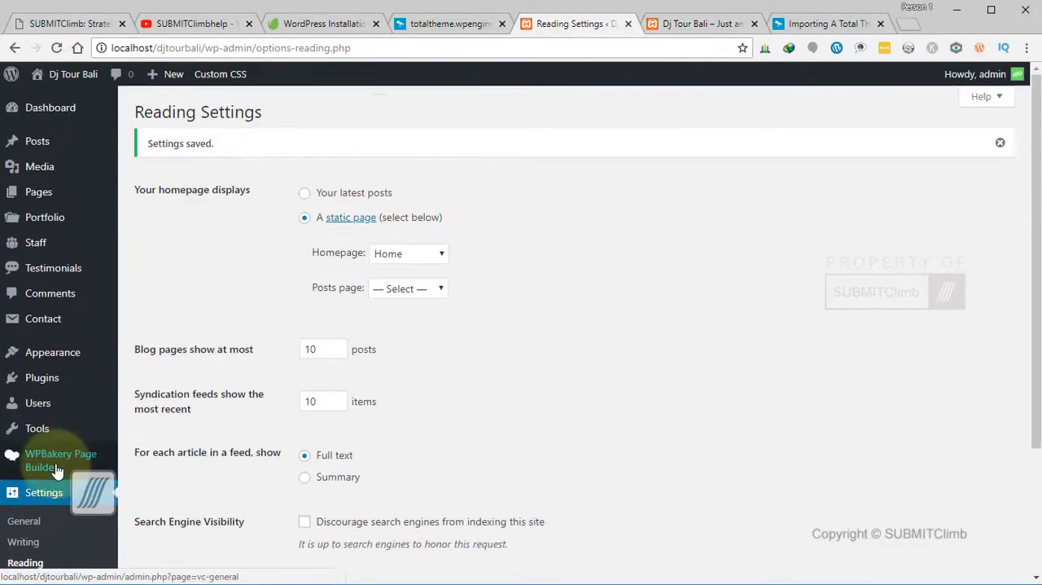
pyautogui.moveTo(25, 353)
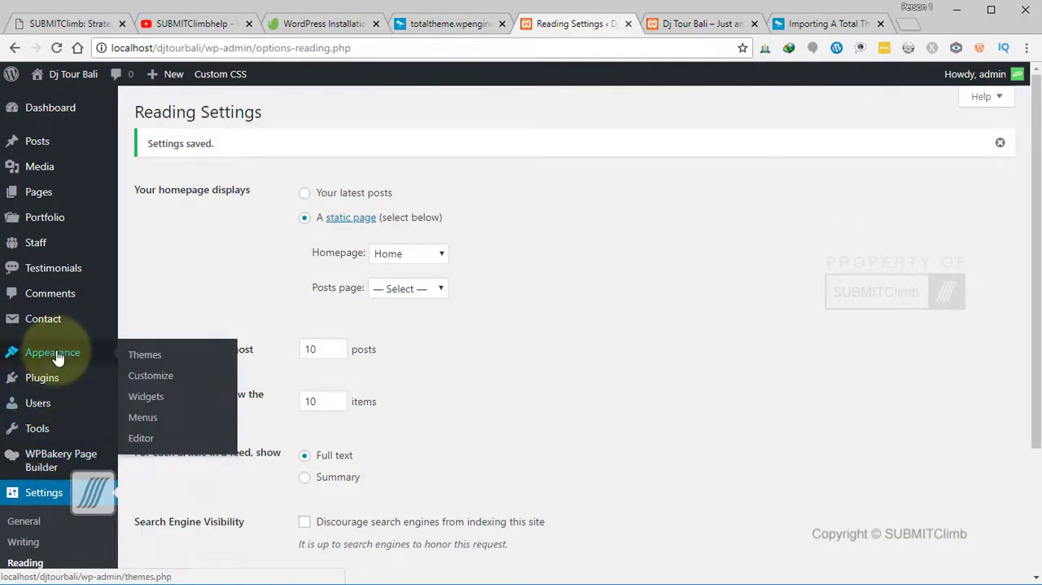
pyautogui.click(145, 420)
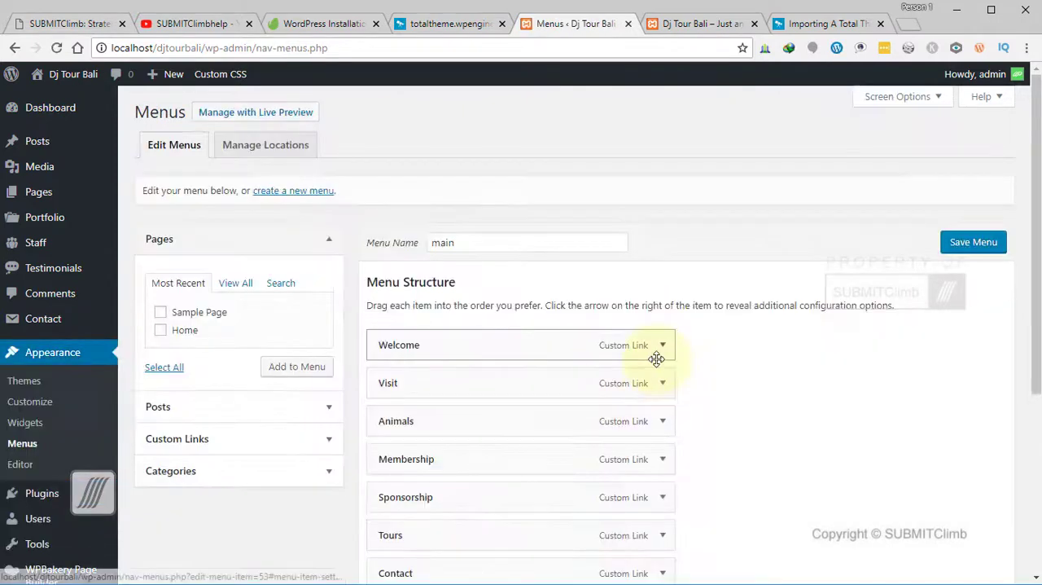
pyautogui.scroll(-3, 657, 359)
pyautogui.scroll(3, 255, 154)
pyautogui.click(255, 148)
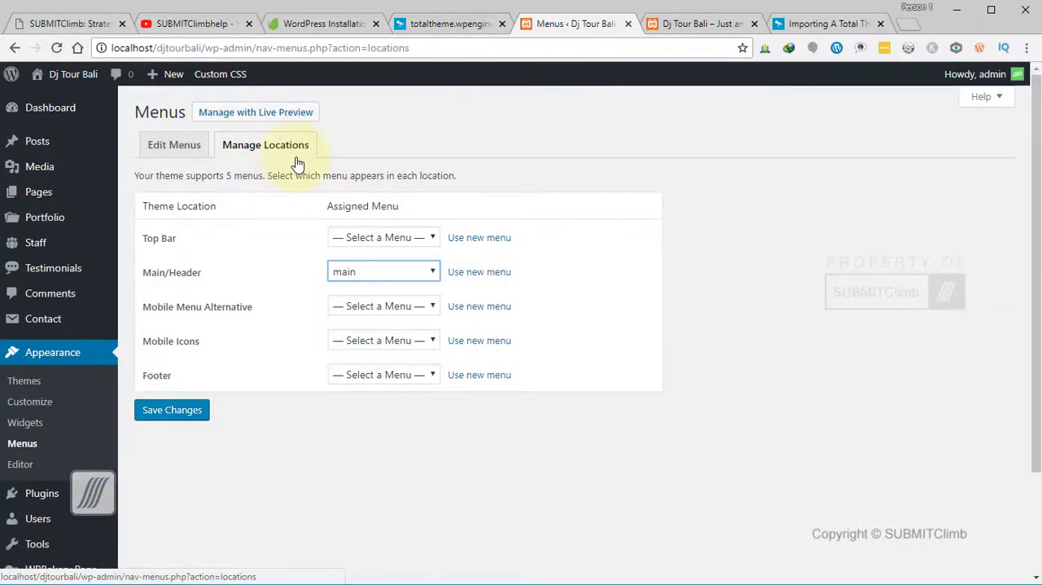
pyautogui.click(180, 411)
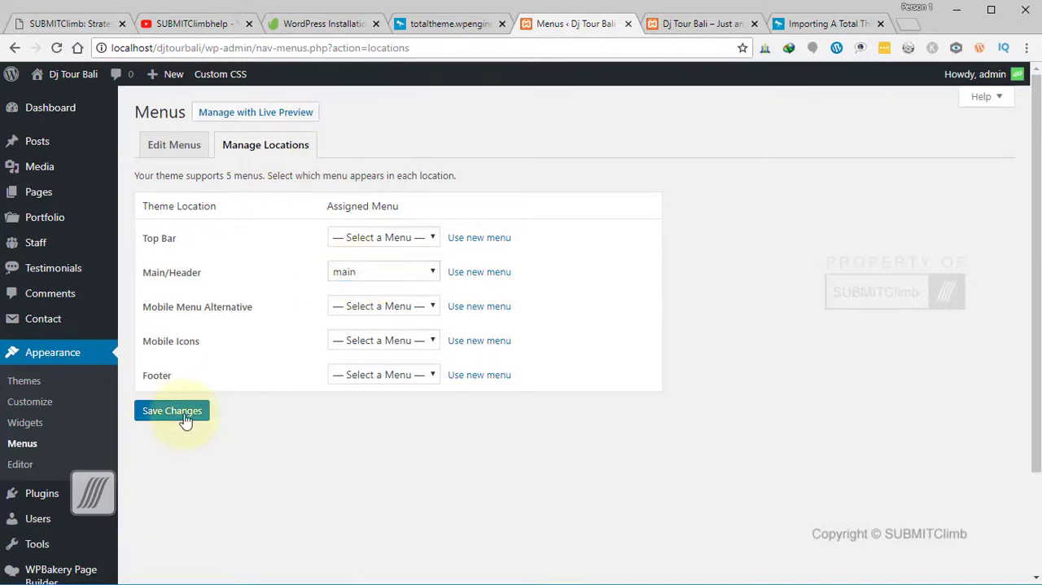
# - Reload the Dj Tour Bali front page to check its header menu and compare it with the original Zoo demo's header
pyautogui.click(680, 25)
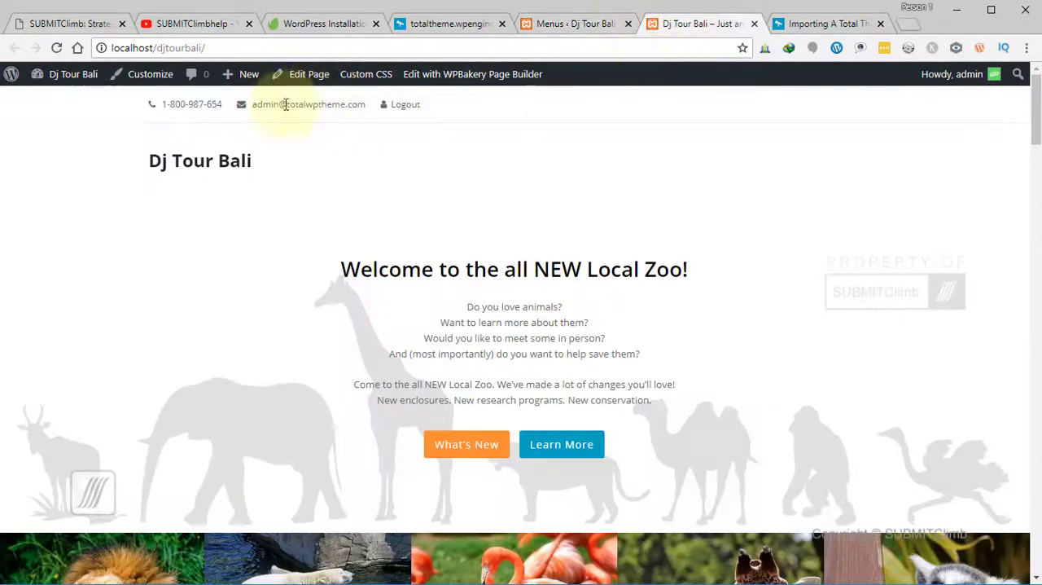
pyautogui.click(56, 47)
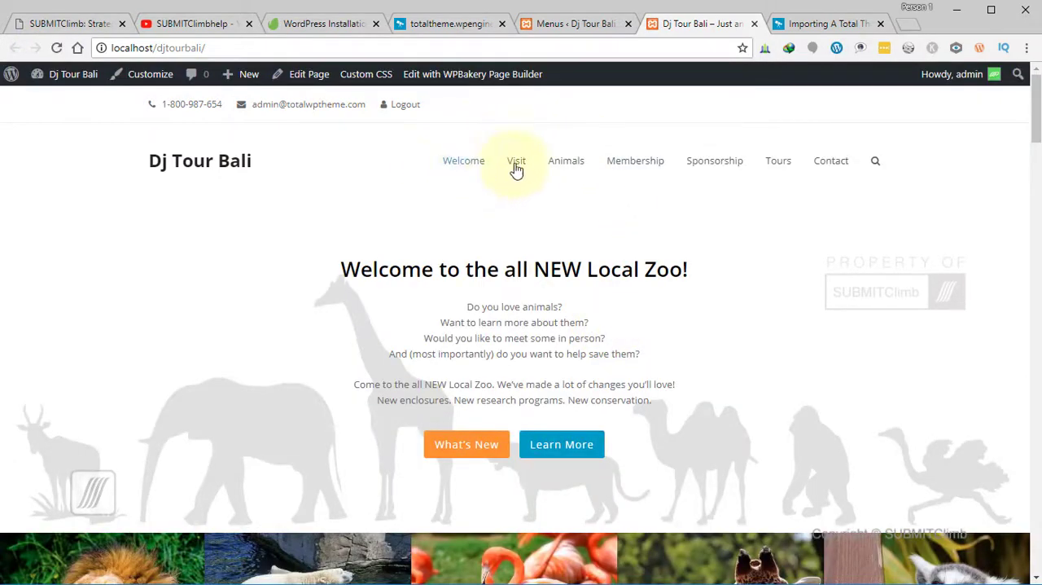
pyautogui.click(328, 28)
pyautogui.click(418, 29)
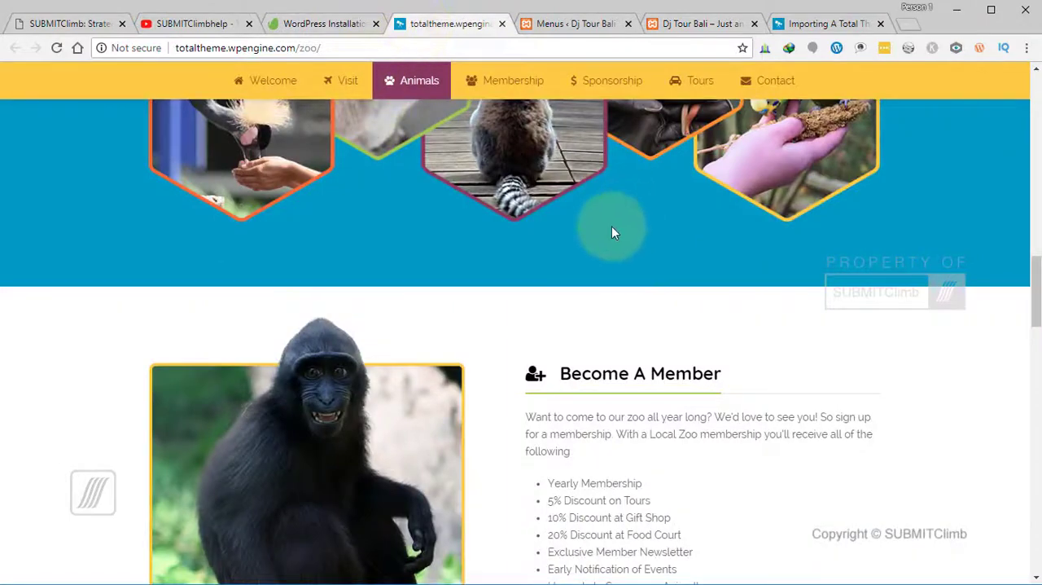
pyautogui.scroll(10, 606, 230)
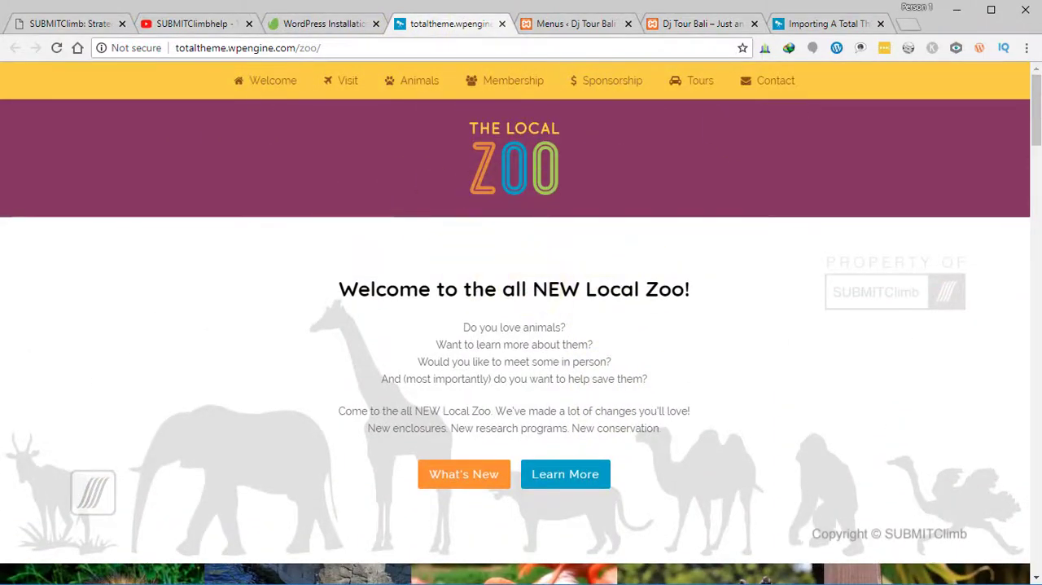
# - Return to the Dj Tour Bali dashboard and open the Theme Panel's Import/Export settings page
pyautogui.click(558, 26)
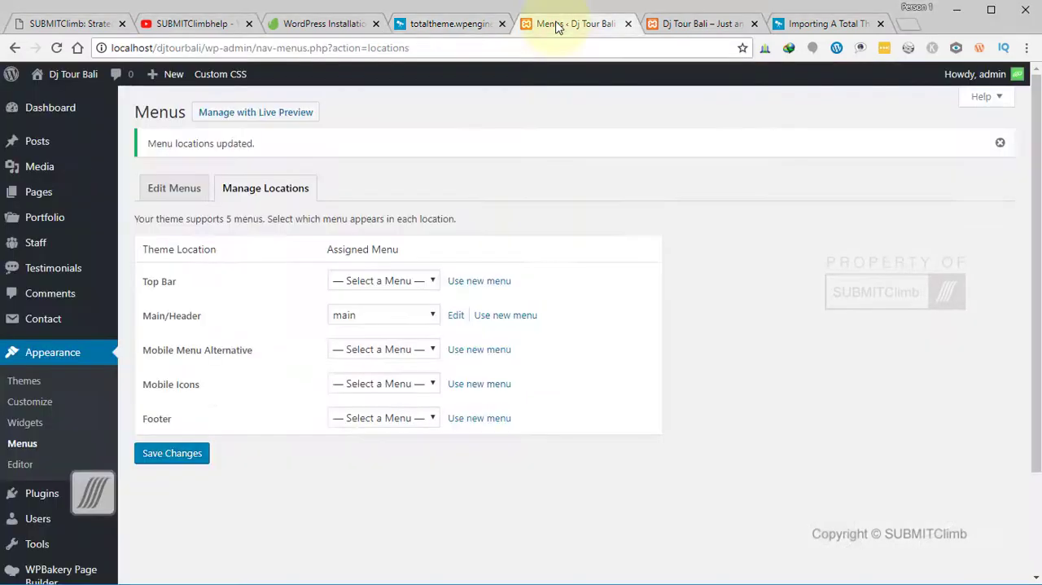
pyautogui.scroll(-3, 116, 293)
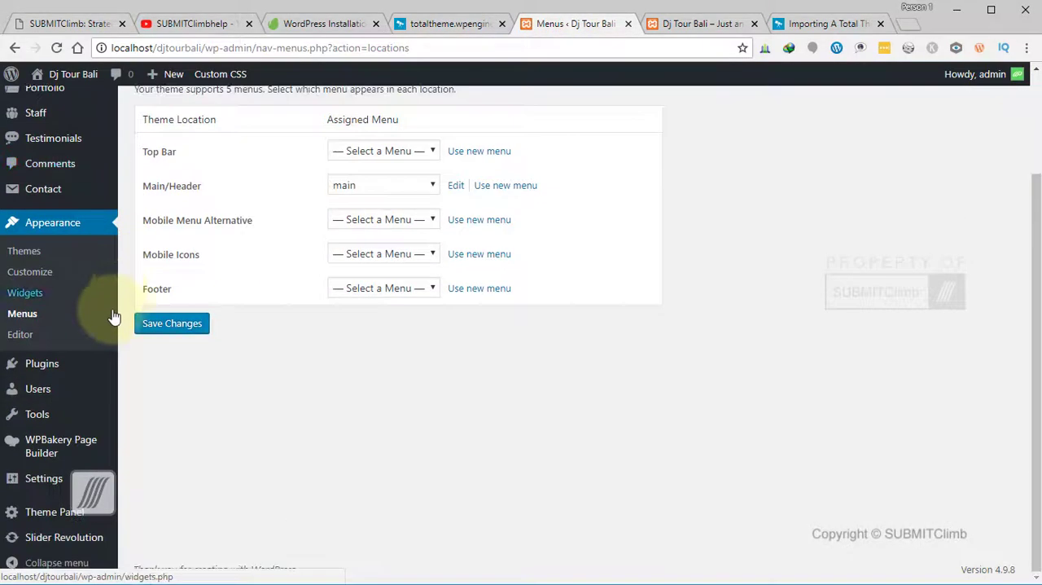
pyautogui.moveTo(58, 418)
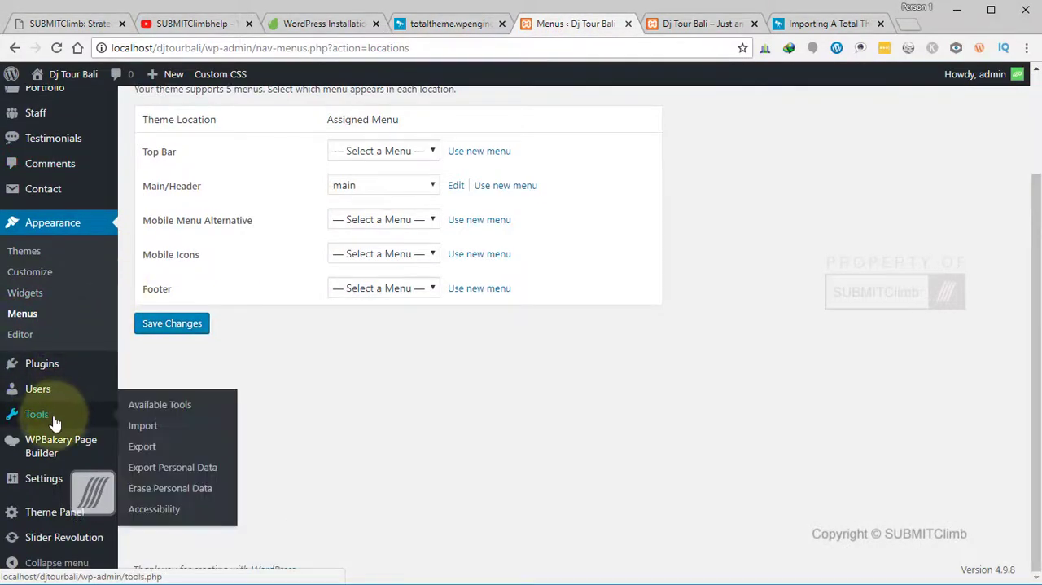
pyautogui.moveTo(70, 515)
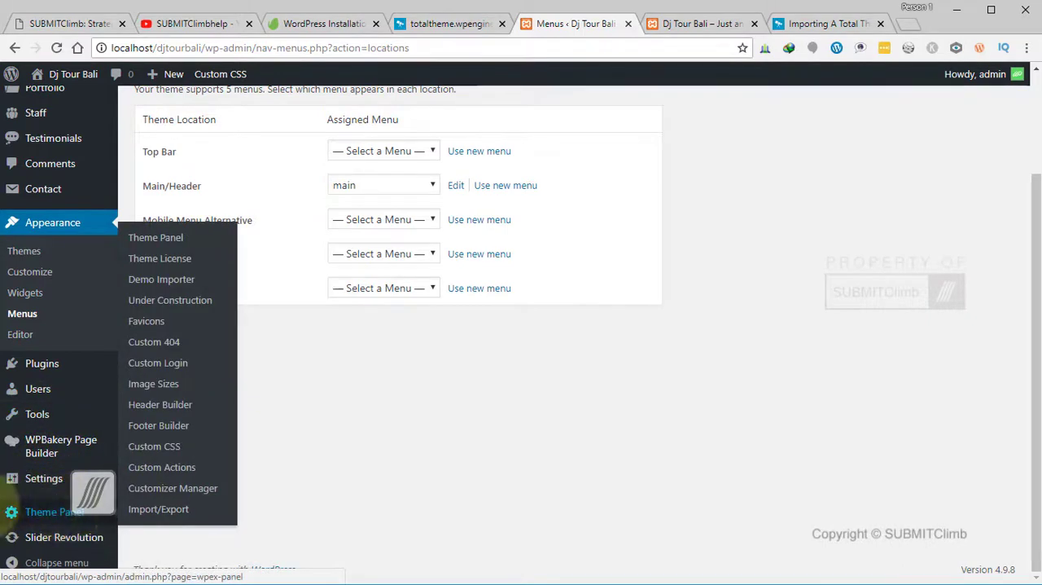
pyautogui.click(161, 513)
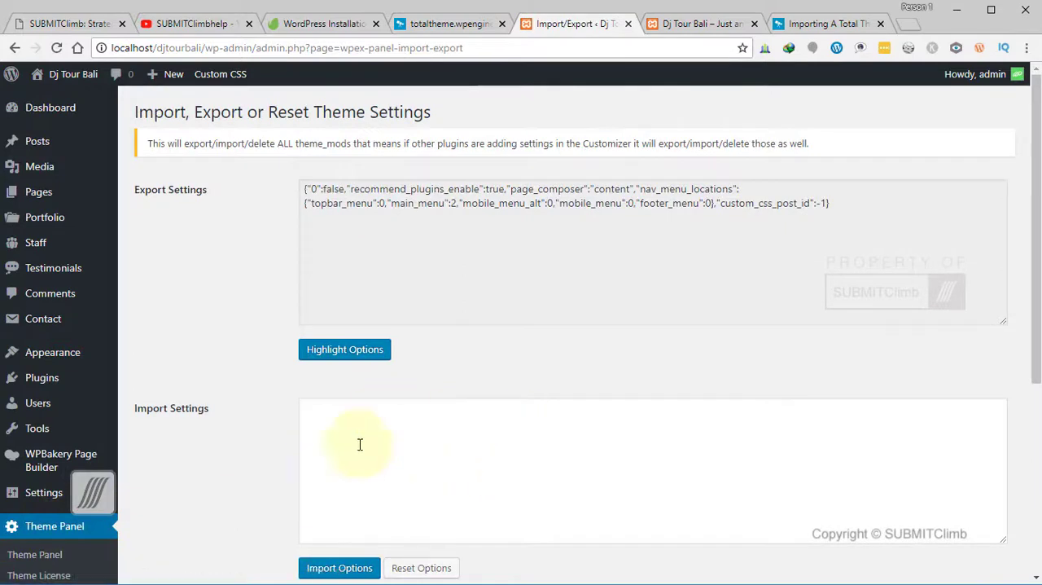
# - Open theme-options.txt from the Zoo sample data folder, copy its entire contents, and close the file
pyautogui.click(191, 583)
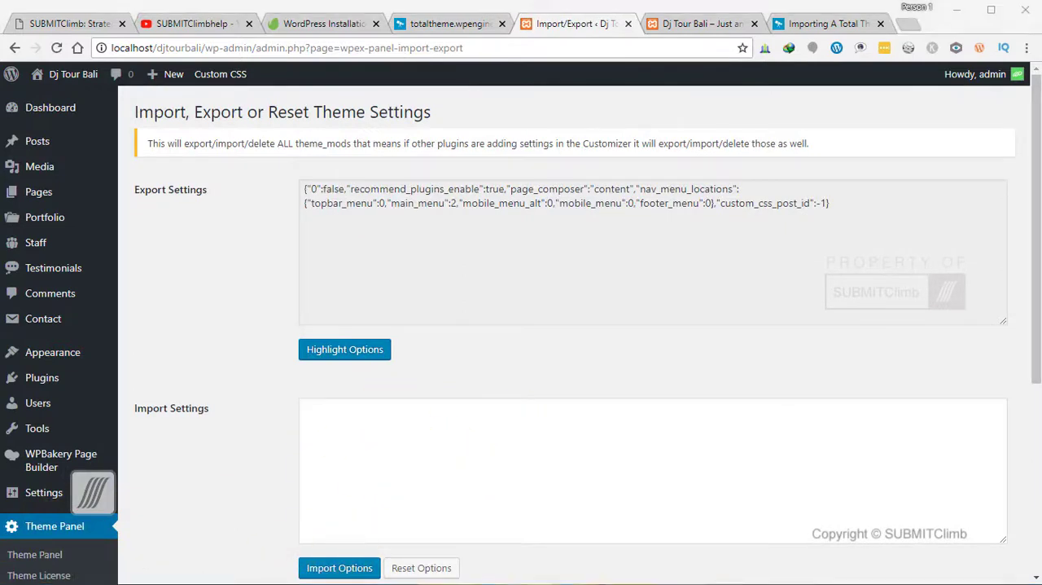
pyautogui.click(110, 568)
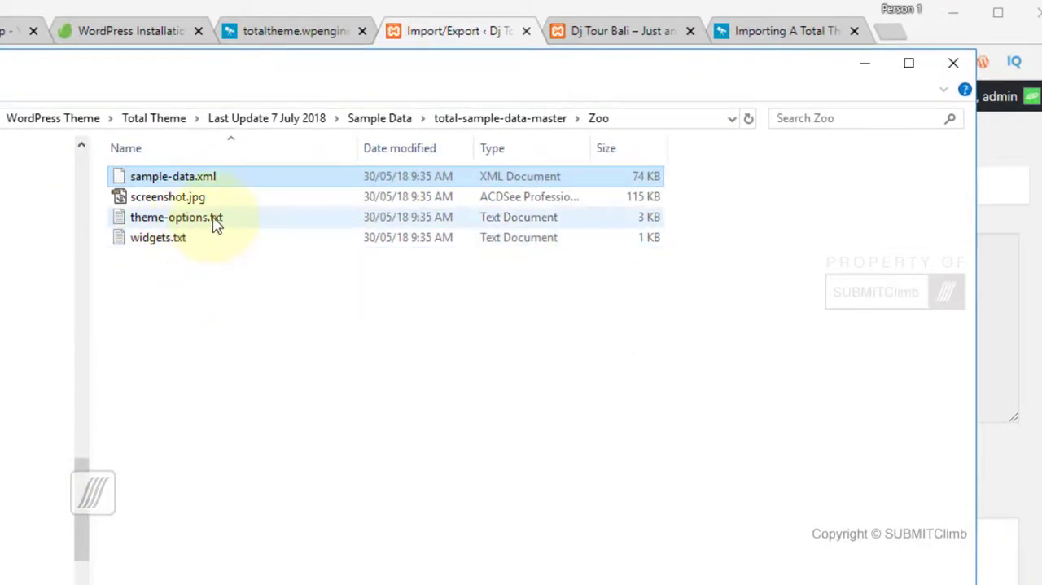
pyautogui.click(175, 221)
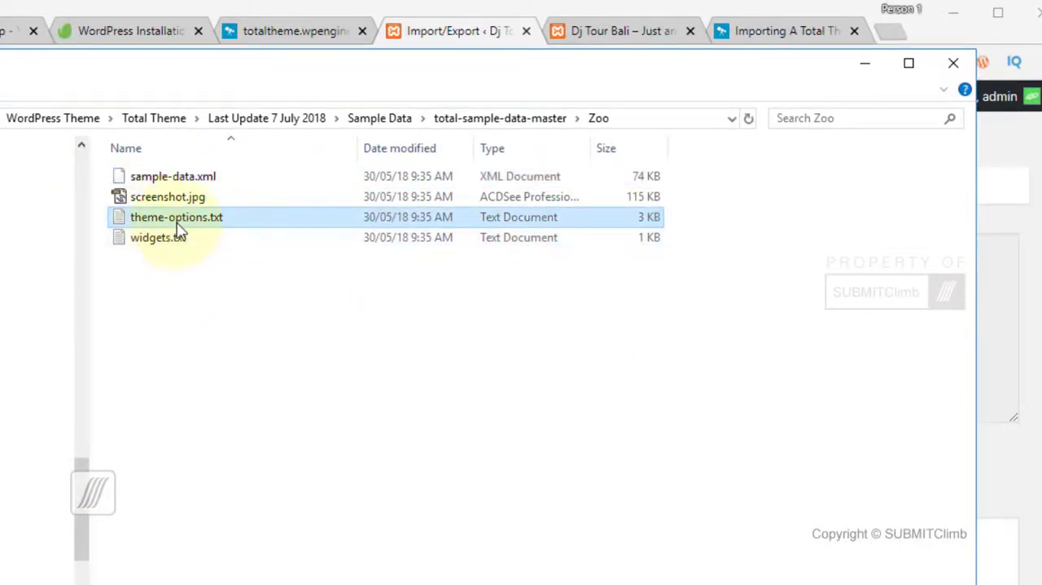
pyautogui.doubleClick(177, 223)
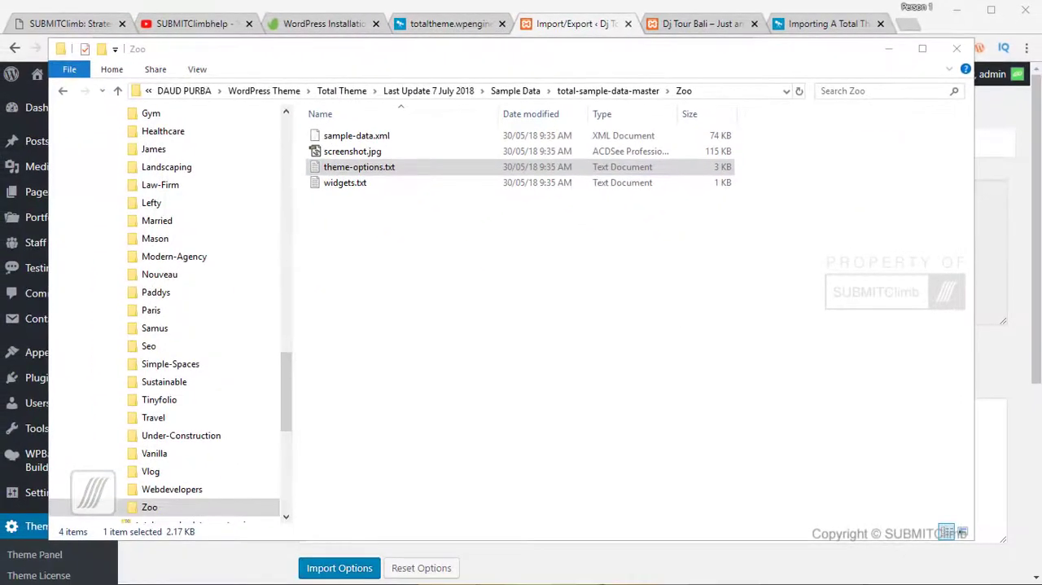
pyautogui.moveTo(1041, 73); pyautogui.dragTo(337, 58)
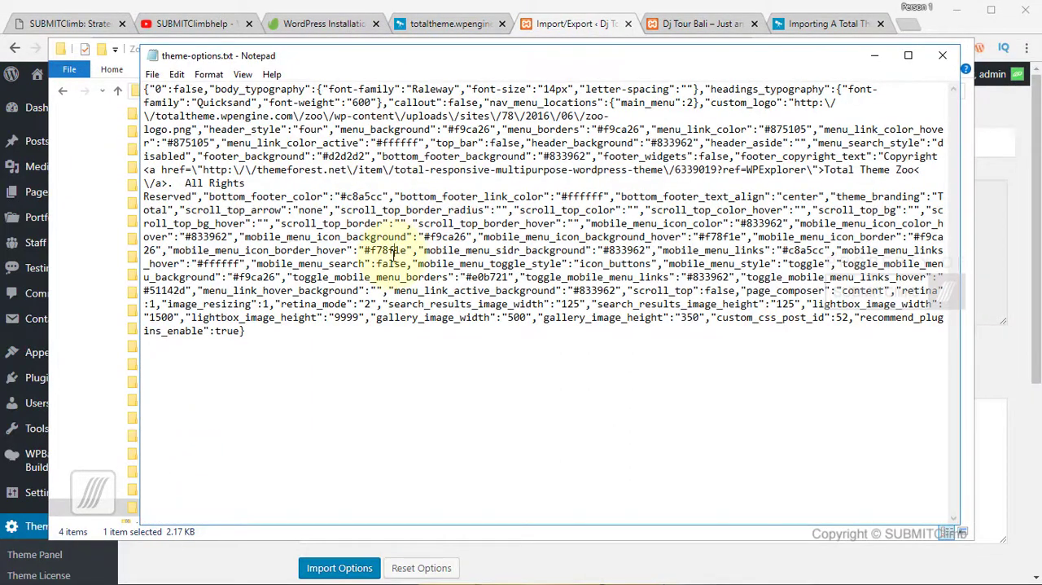
pyautogui.hotkey('ctrl', 'a')
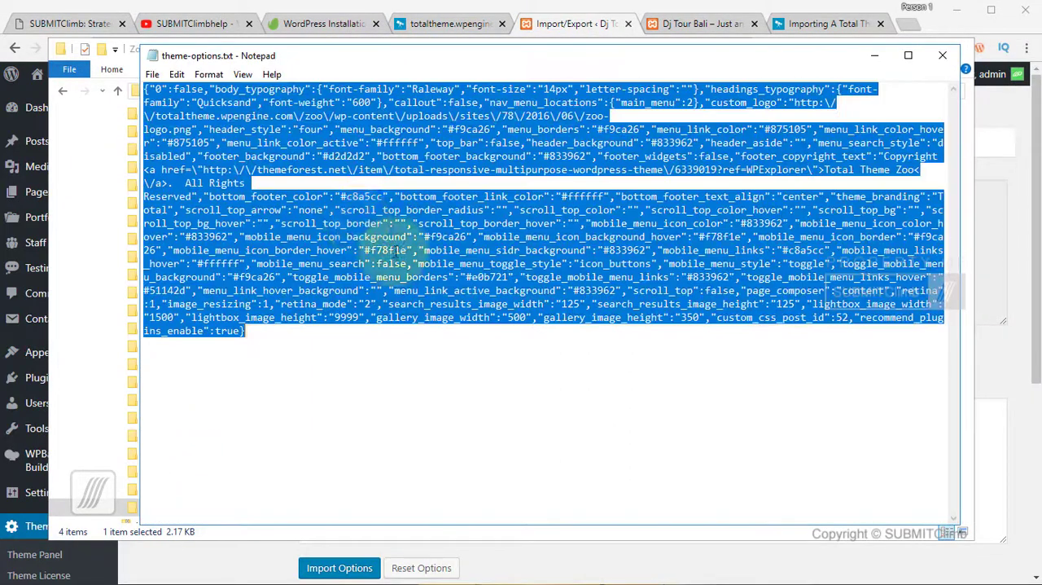
pyautogui.rightClick(337, 237)
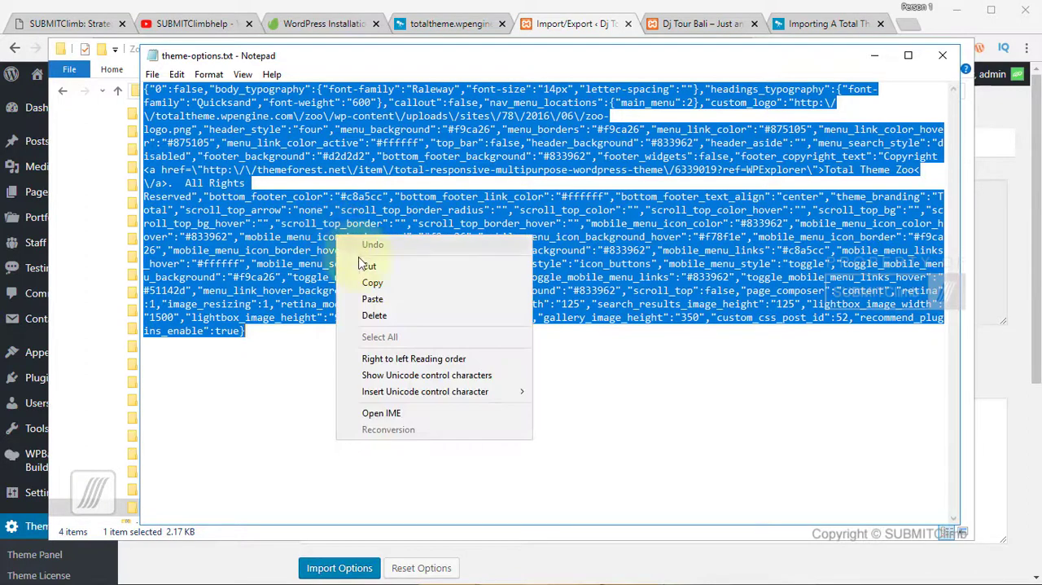
pyautogui.click(372, 282)
pyautogui.moveTo(407, 57); pyautogui.dragTo(1041, 63)
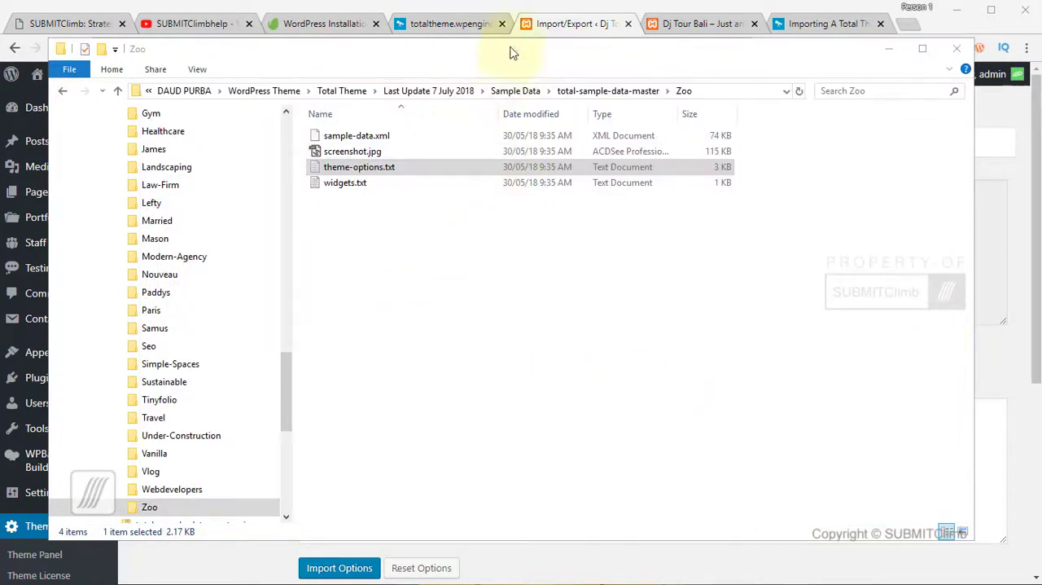
# - Paste the copied Zoo theme options into Import Settings and import them
pyautogui.click(569, 29)
pyautogui.click(389, 439)
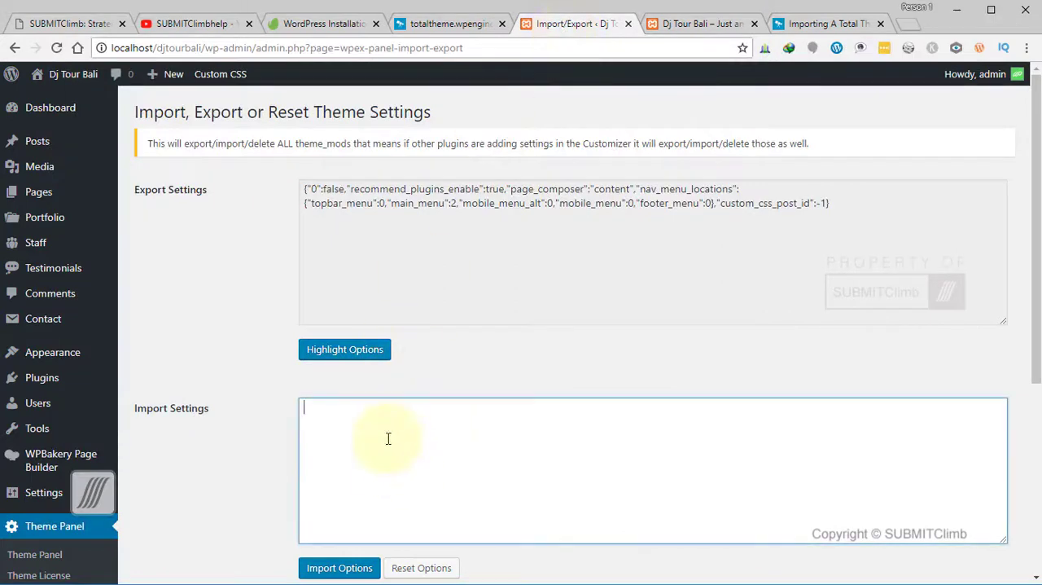
pyautogui.rightClick(388, 438)
pyautogui.click(425, 300)
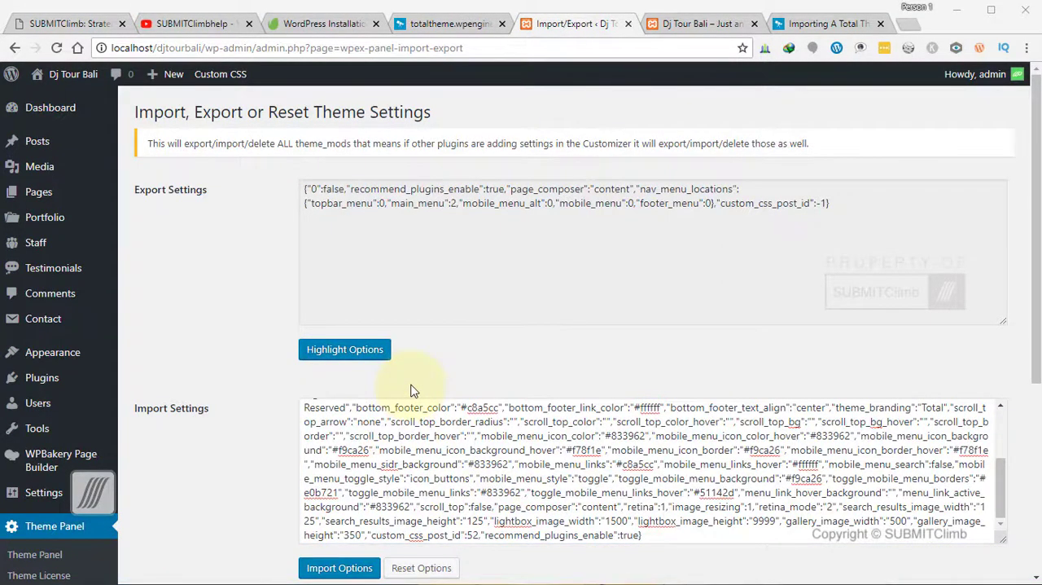
pyautogui.scroll(-2, 411, 391)
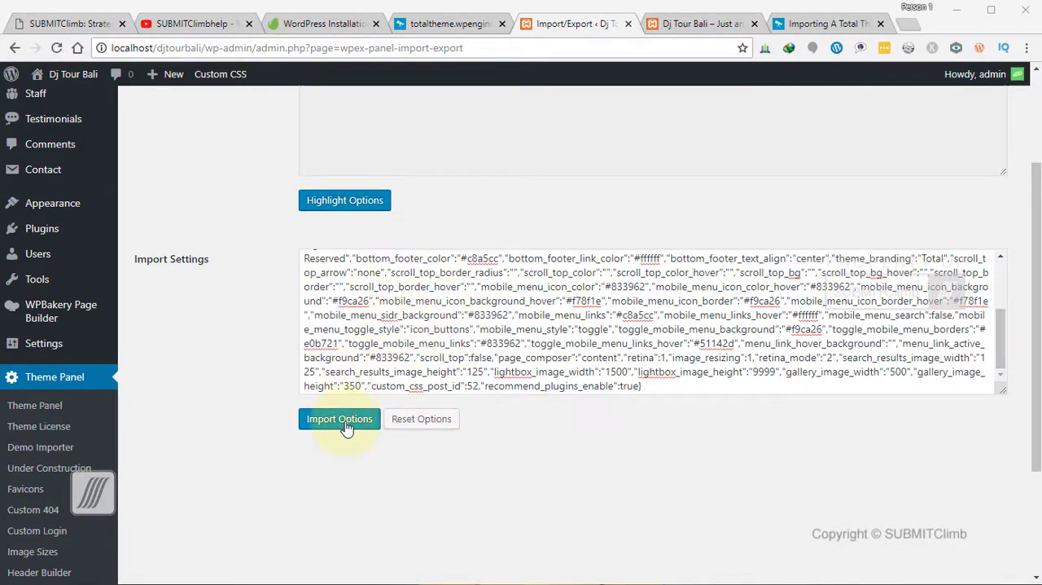
pyautogui.click(342, 420)
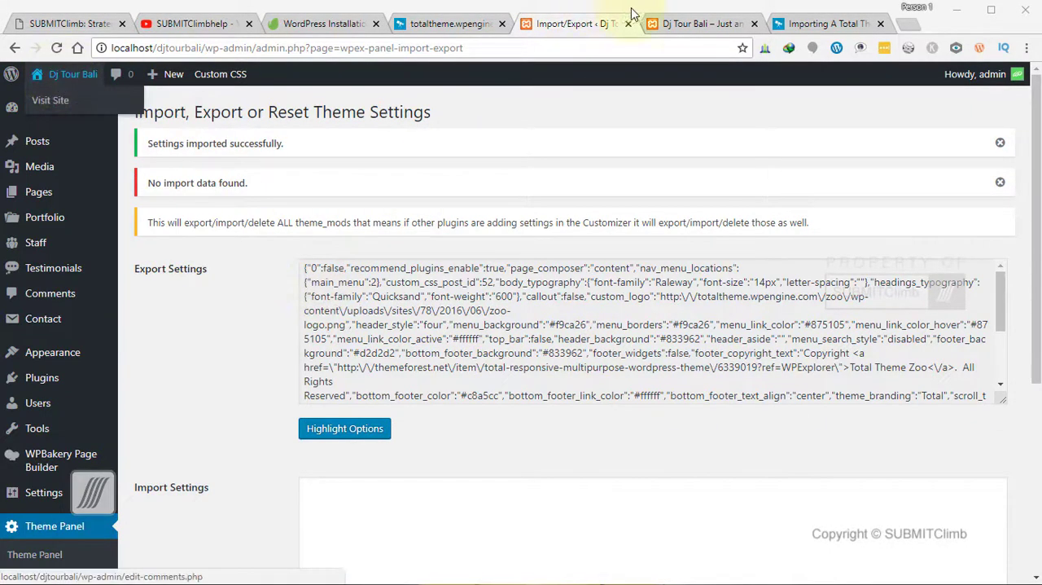
# - Reload the Dj Tour Bali front page and check the imported styling from the header to the footer
pyautogui.click(694, 23)
pyautogui.click(87, 70)
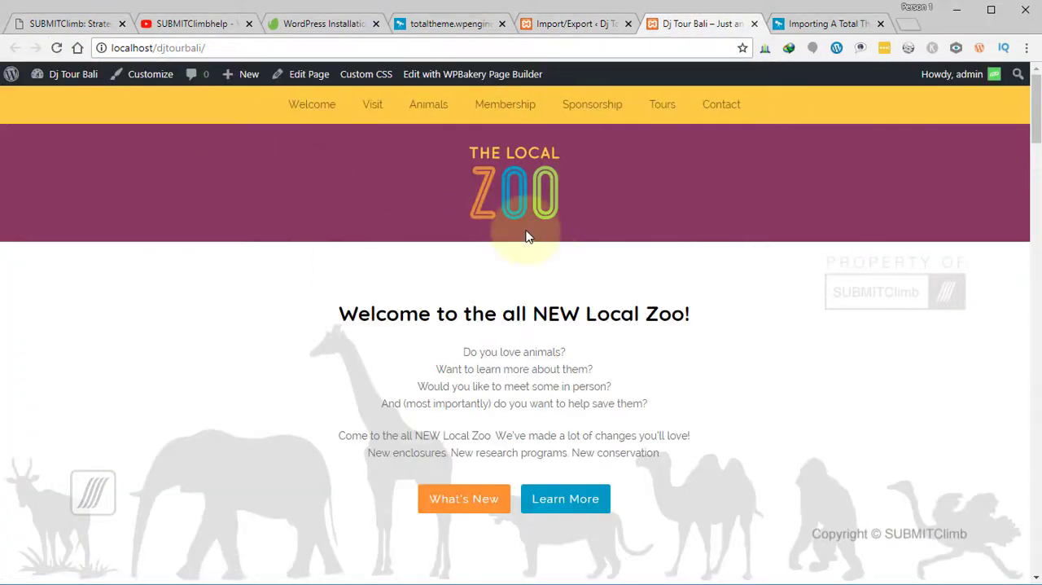
pyautogui.scroll(-15, 539, 249)
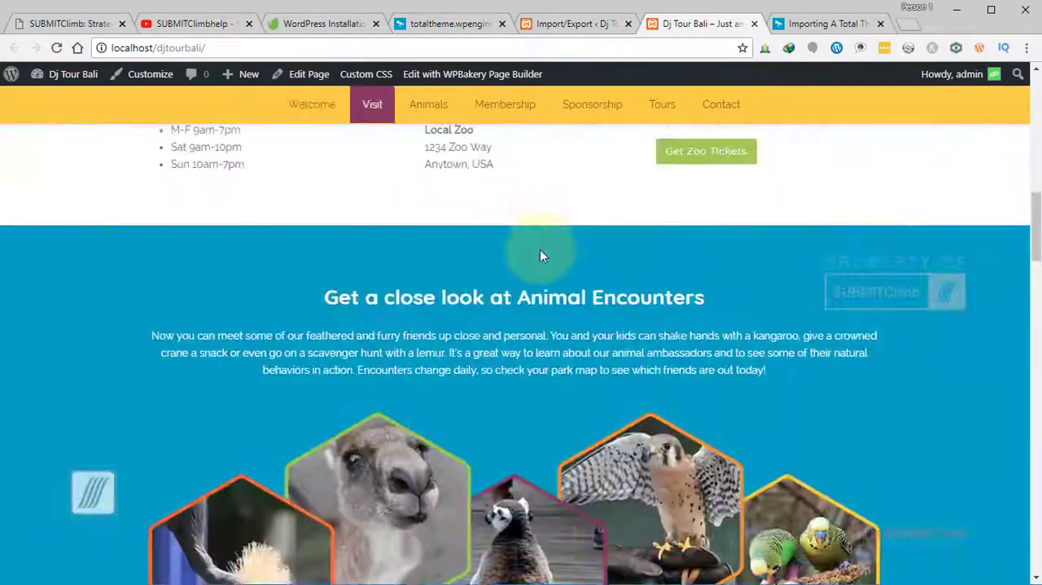
pyautogui.scroll(-12, 544, 260)
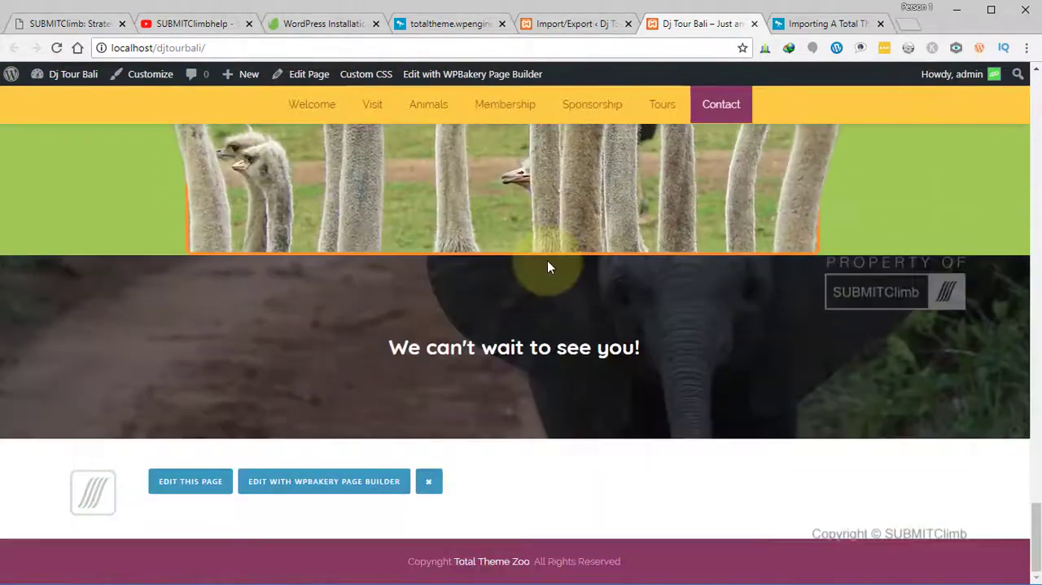
pyautogui.scroll(10, 516, 459)
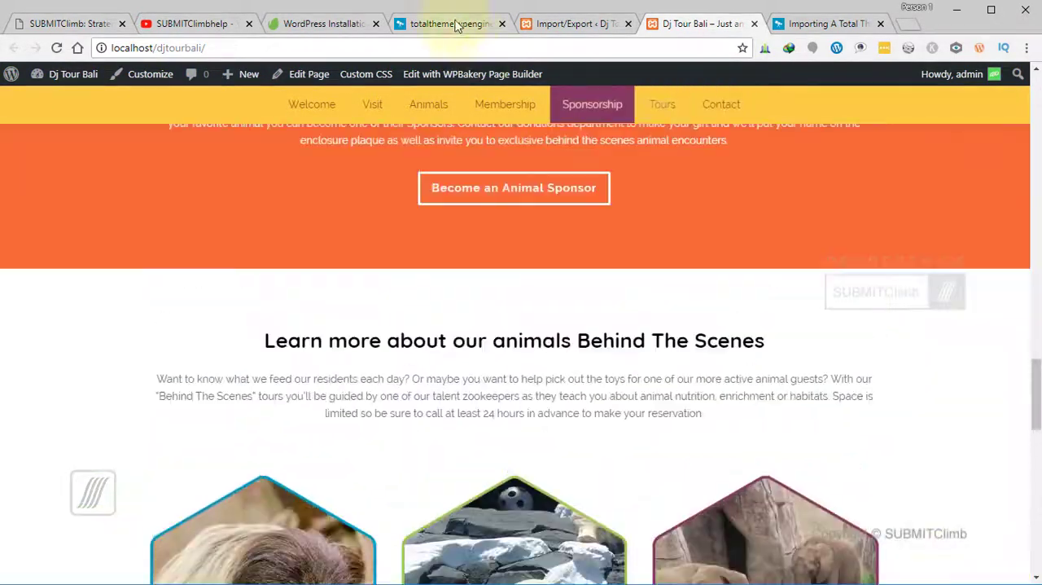
# - Look through the original Zoo demo down to its footer for comparison with the local site
pyautogui.click(436, 25)
pyautogui.scroll(-5, 521, 265)
pyautogui.scroll(4, 520, 265)
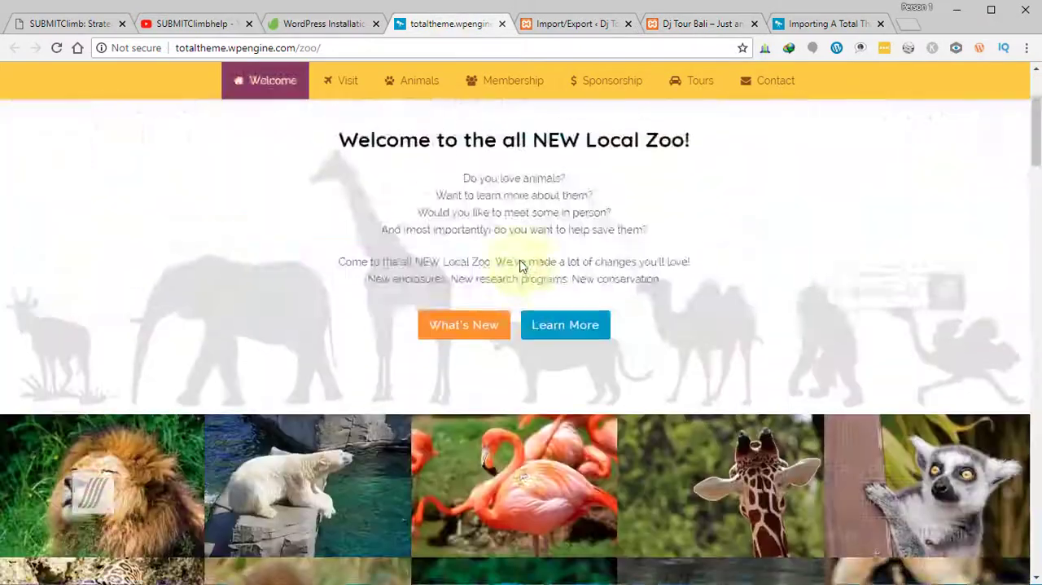
pyautogui.scroll(-15, 520, 264)
pyautogui.scroll(-5, 520, 269)
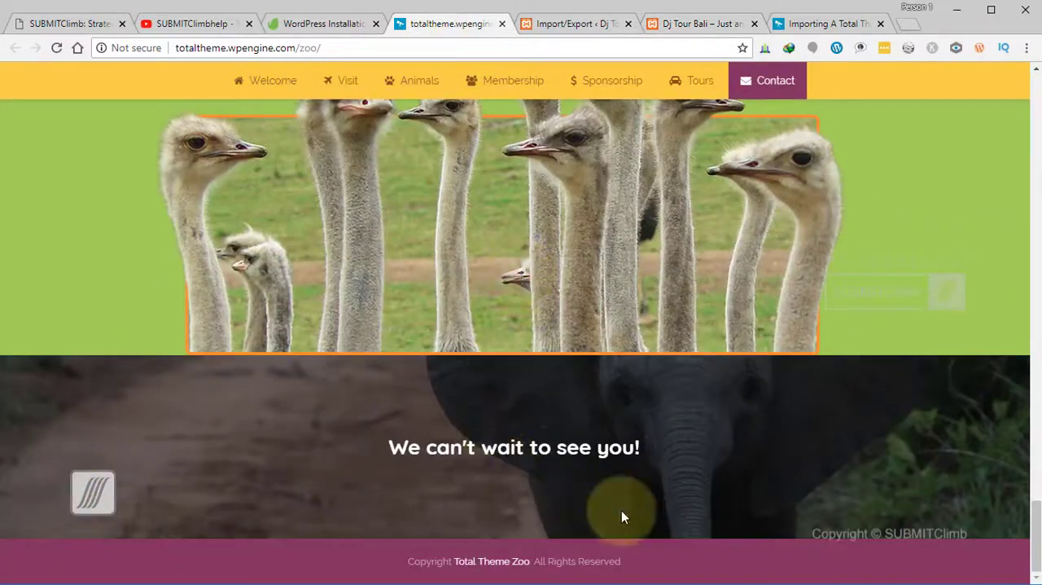
pyautogui.scroll(12, 636, 461)
# - Check the local front page's footer and header again, and compare its header with the original Zoo demo's
pyautogui.click(693, 26)
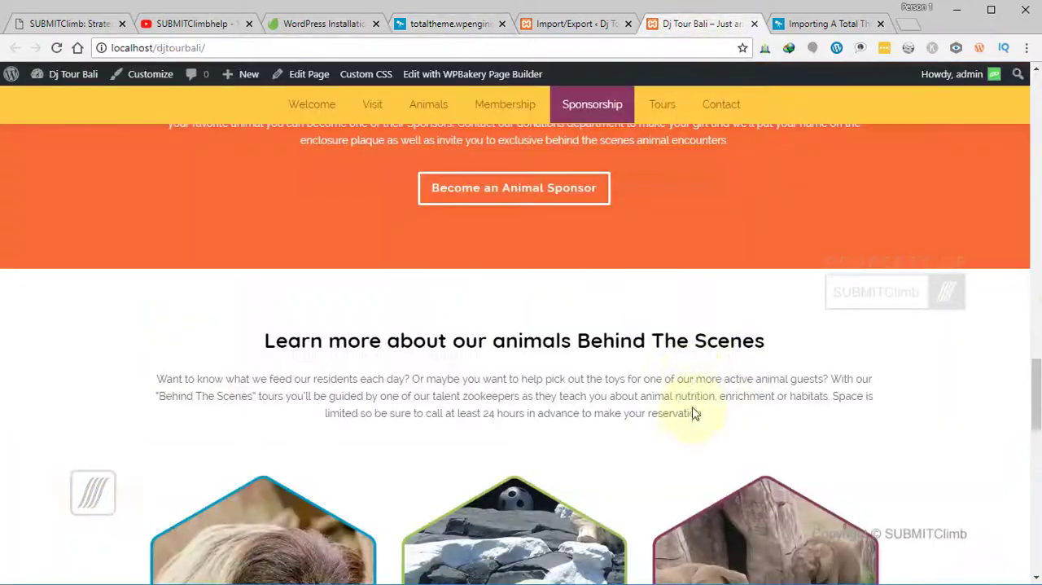
pyautogui.scroll(-10, 691, 409)
pyautogui.scroll(12, 635, 481)
pyautogui.scroll(12, 588, 324)
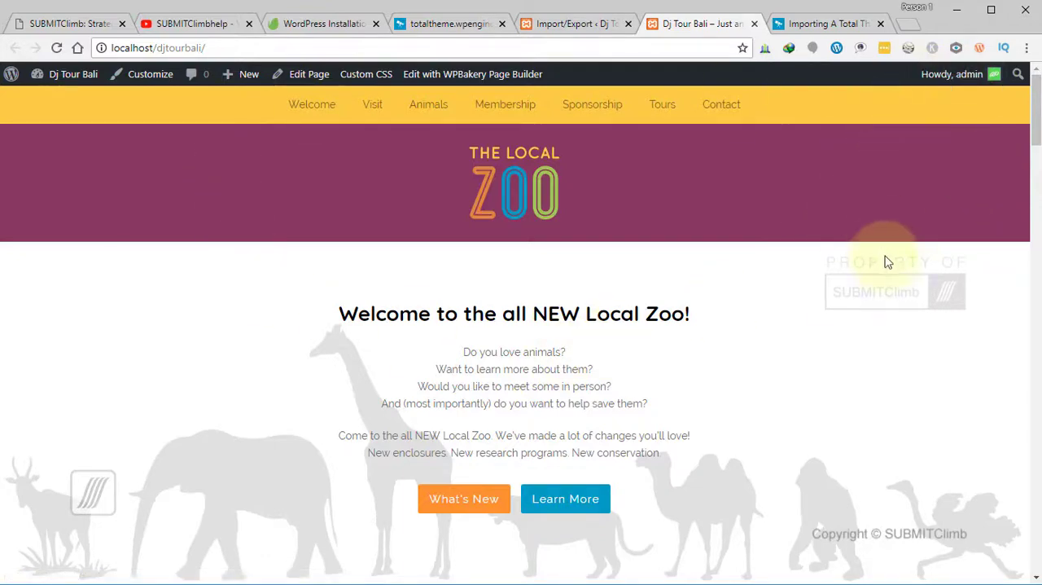
pyautogui.click(438, 24)
pyautogui.scroll(10, 452, 212)
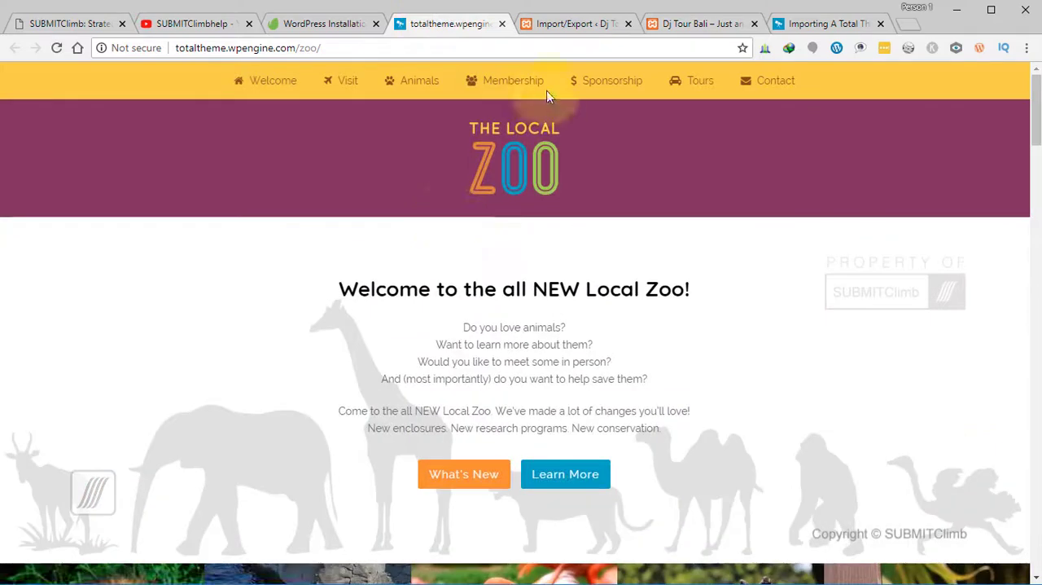
pyautogui.click(576, 26)
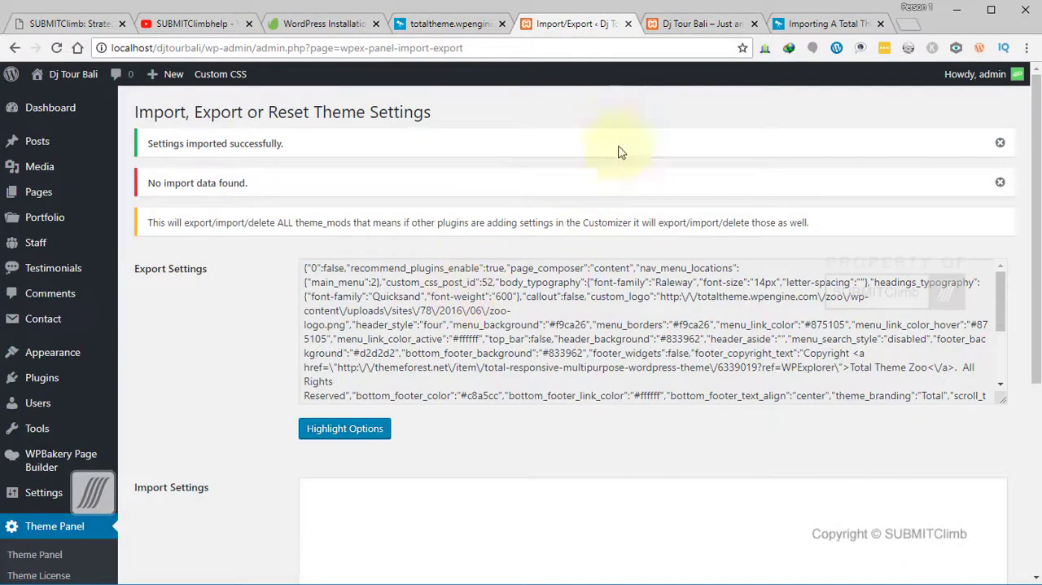
pyautogui.click(684, 25)
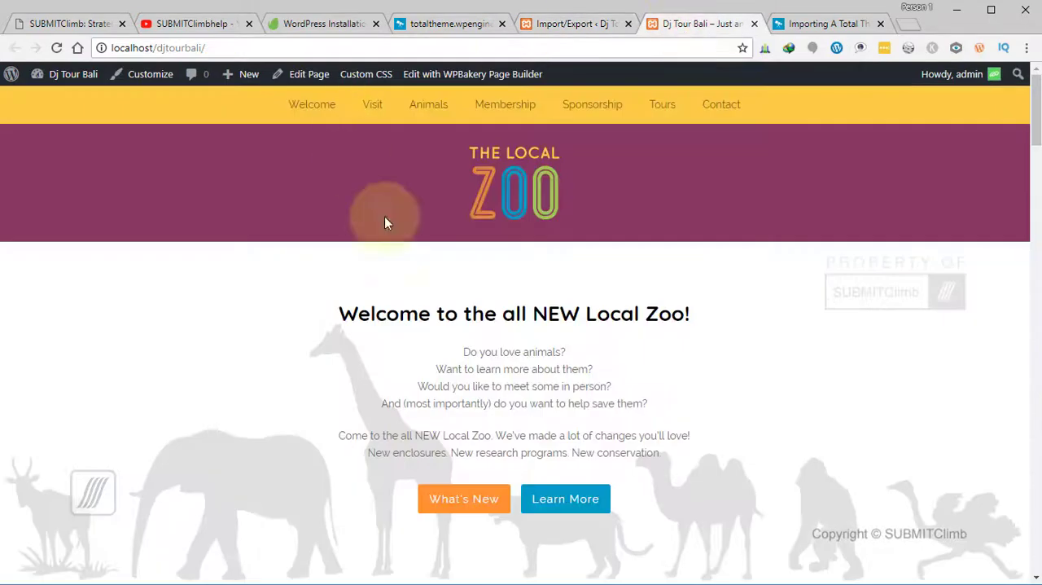
pyautogui.click(309, 24)
pyautogui.click(440, 29)
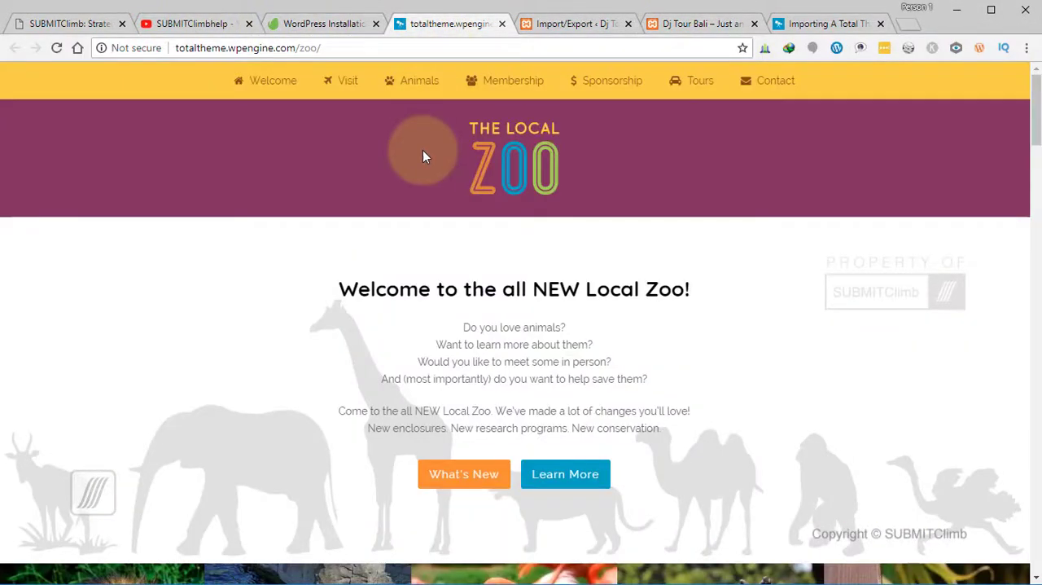
pyautogui.click(317, 28)
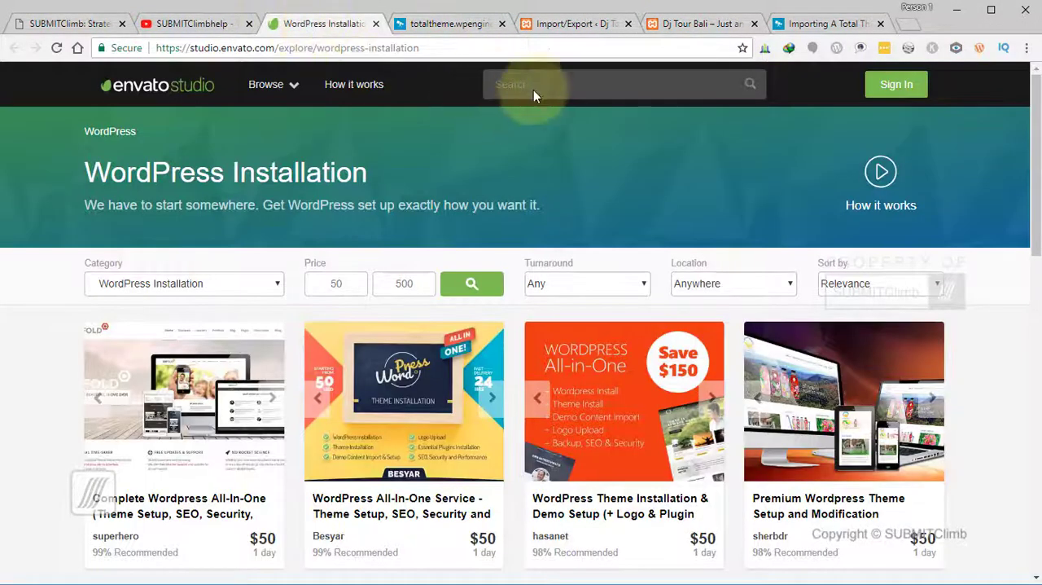
pyautogui.click(554, 25)
pyautogui.hotkey('ctrl', 'Tab')
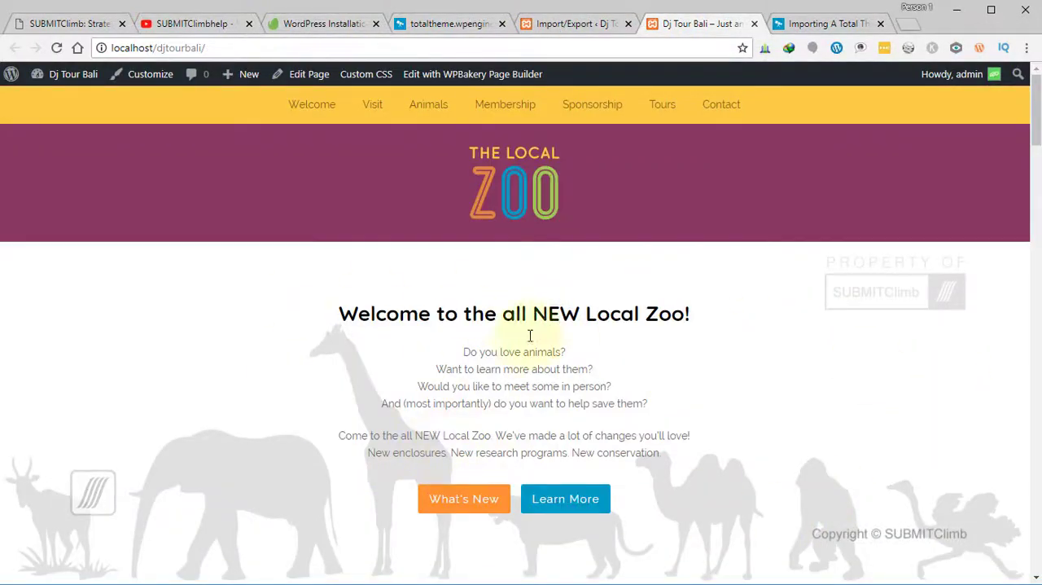
# - Review the theme's Export Settings text on the Import/Export page and open the Slider Revolution page to examine it
pyautogui.click(570, 24)
pyautogui.scroll(-5, 355, 376)
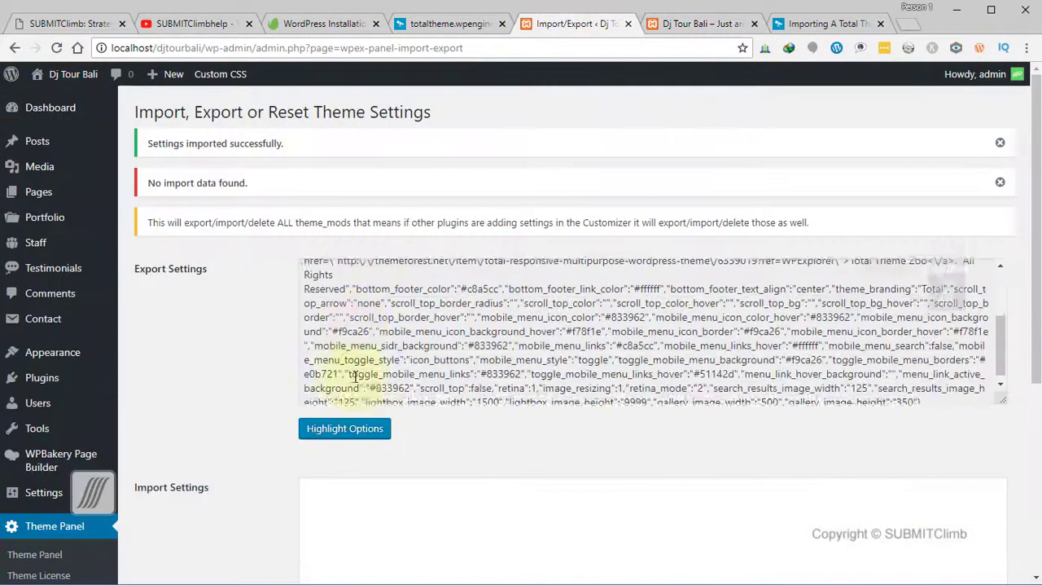
pyautogui.scroll(-4, 46, 460)
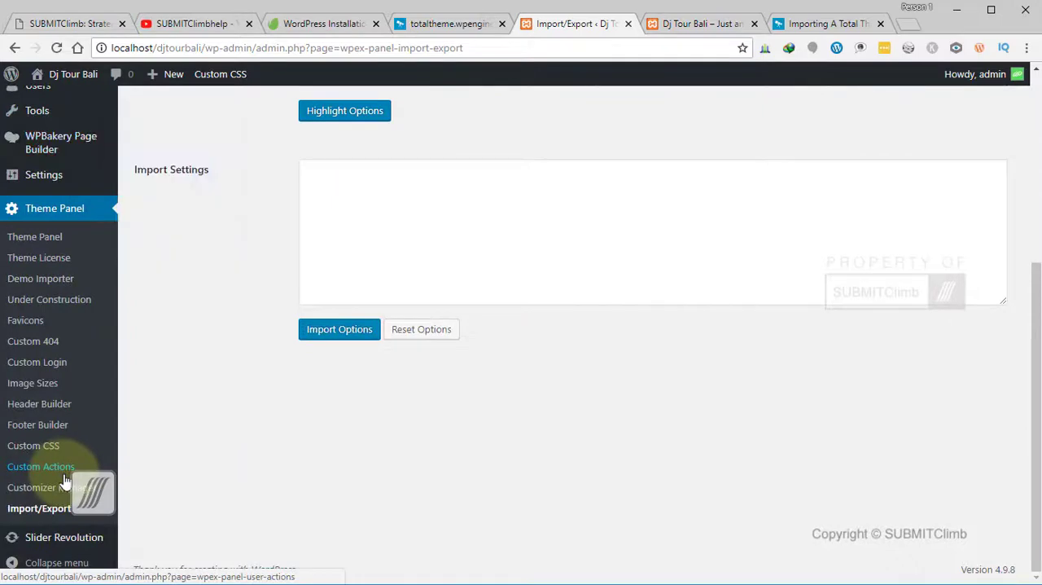
pyautogui.click(25, 541)
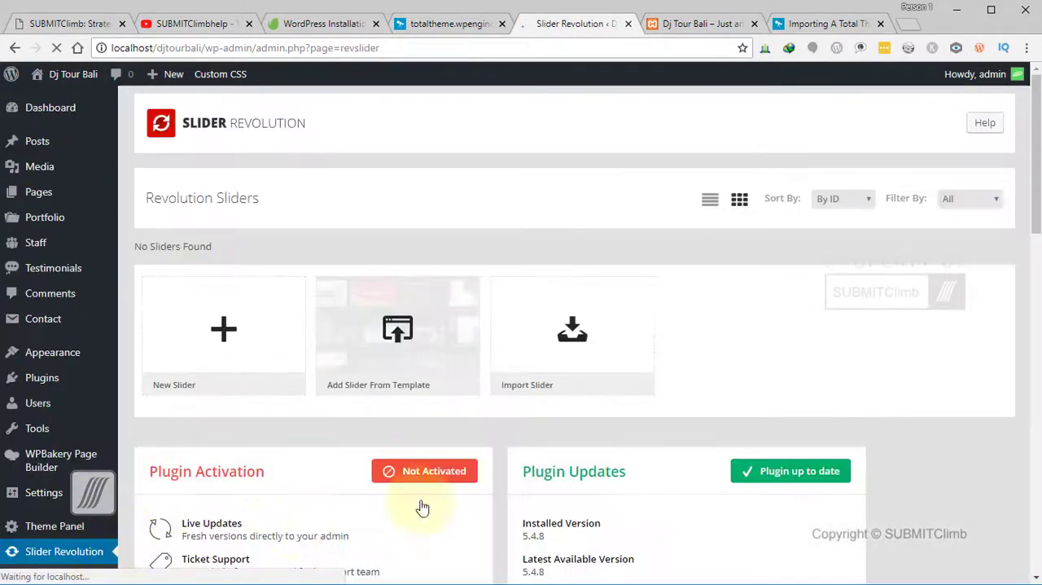
pyautogui.scroll(-2, 489, 342)
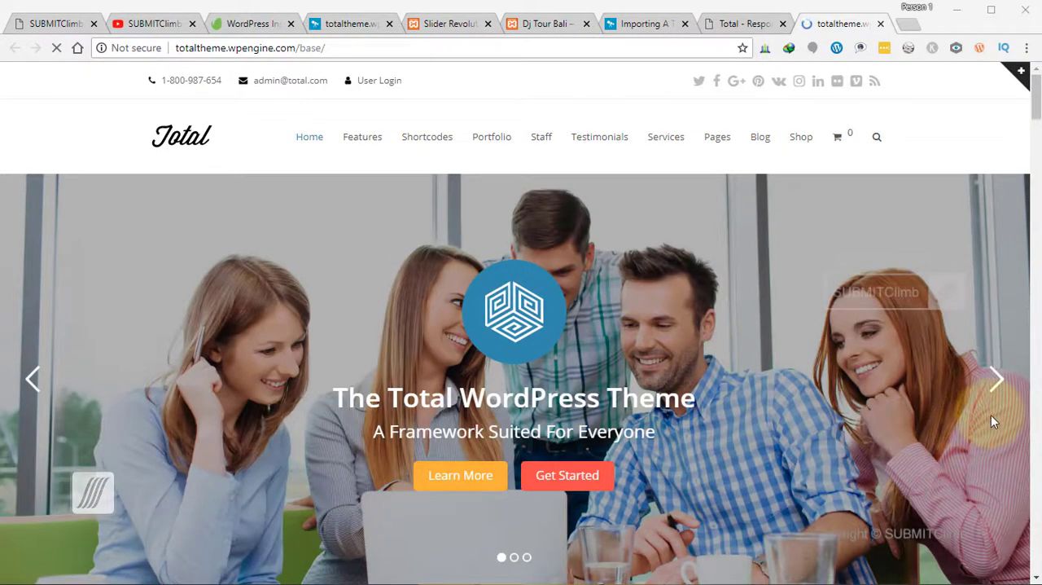
# - Examine the Total theme's Base demo, looking over its header, the image slider's slides and the feature blocks beneath it
pyautogui.scroll(-2, 991, 421)
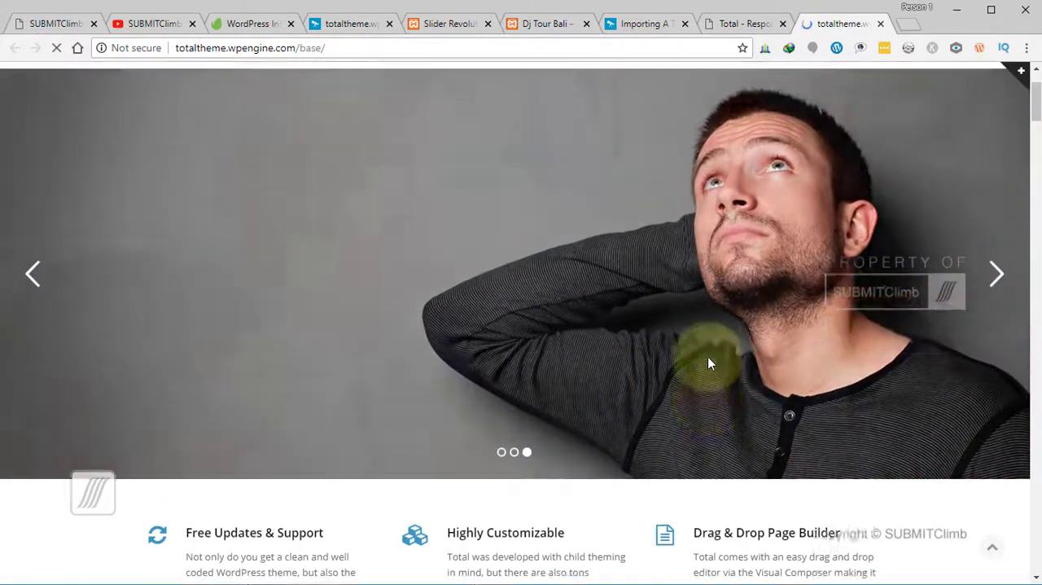
pyautogui.scroll(2, 707, 357)
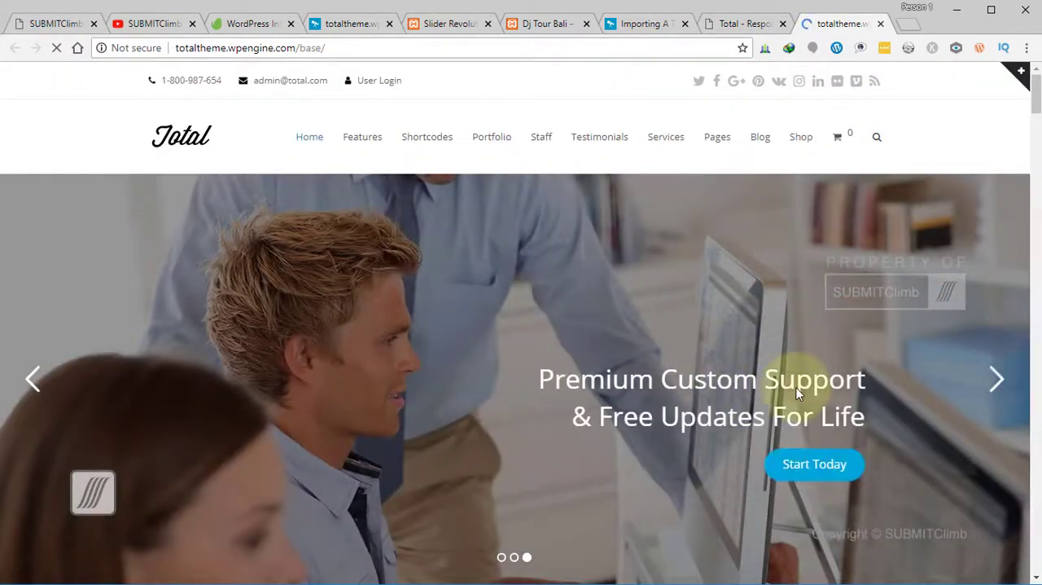
pyautogui.scroll(-2, 797, 393)
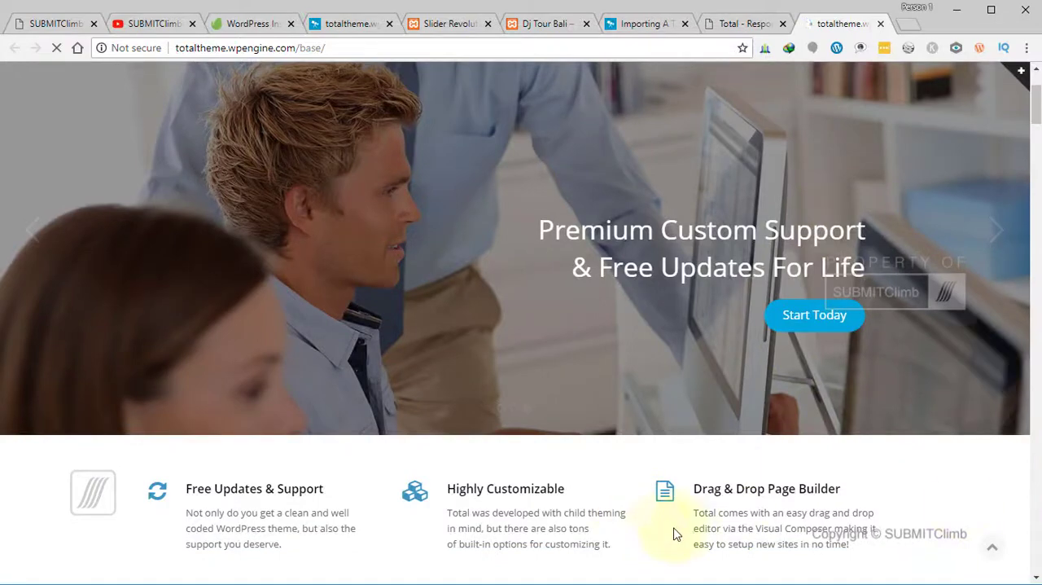
pyautogui.scroll(1, 1035, 122)
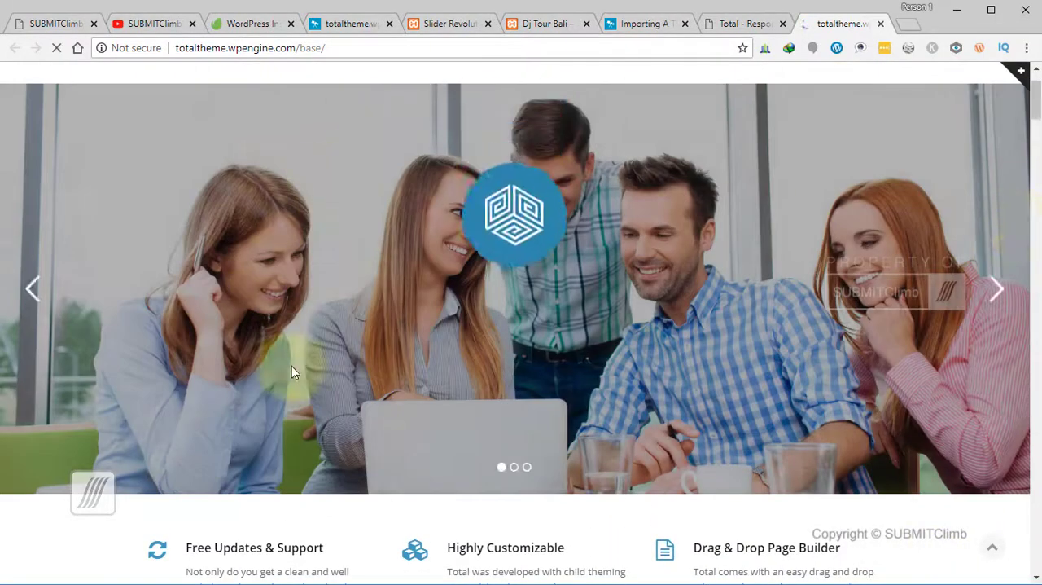
pyautogui.scroll(1, 775, 254)
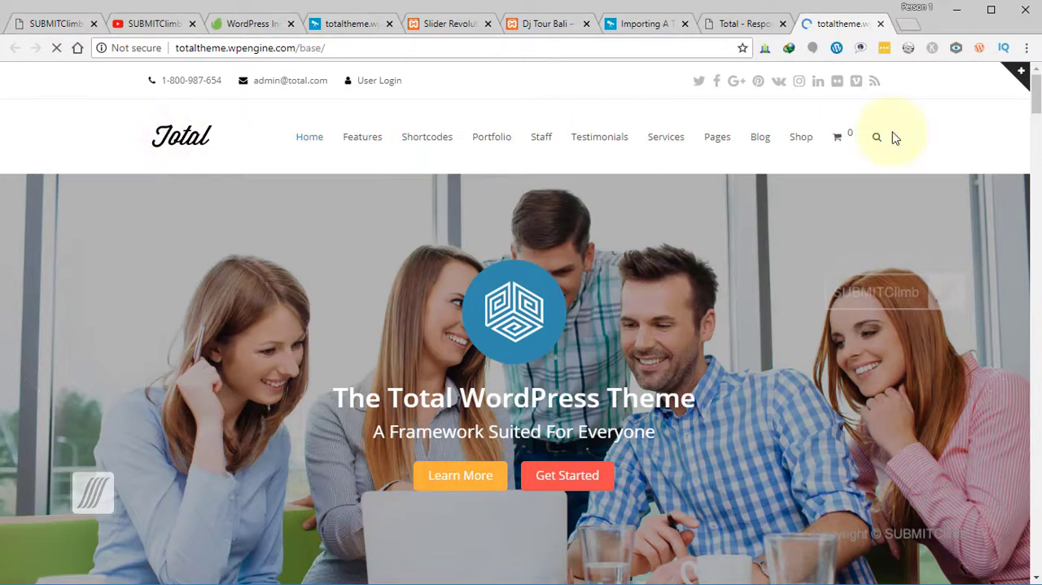
pyautogui.scroll(-2, 505, 303)
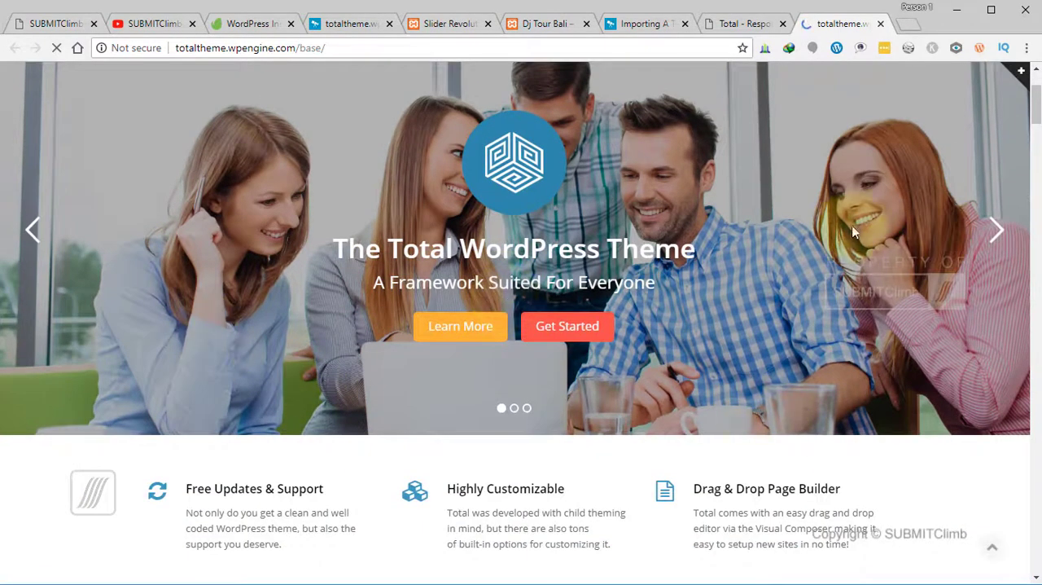
pyautogui.scroll(2, 605, 336)
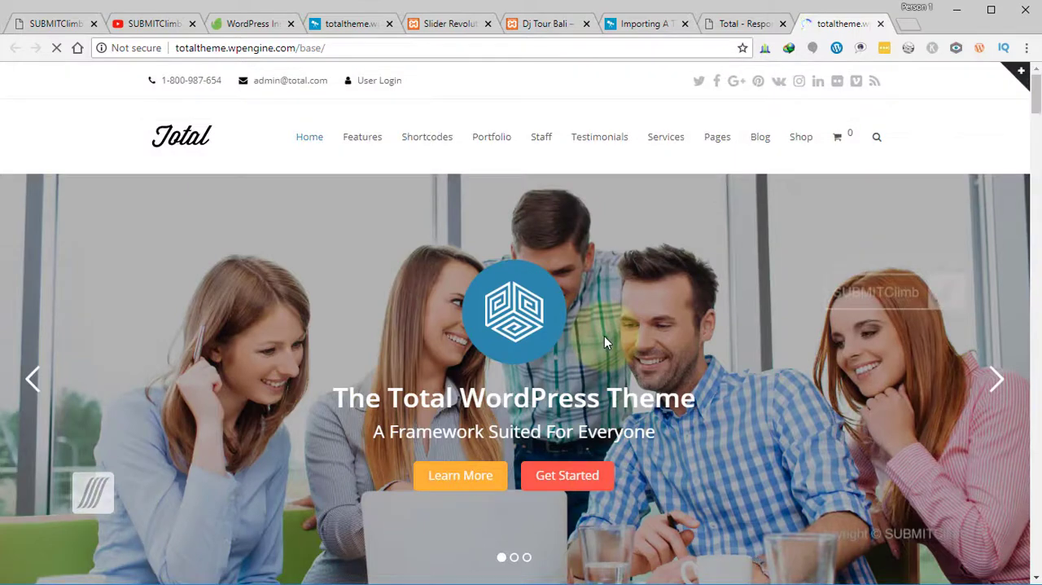
pyautogui.click(997, 378)
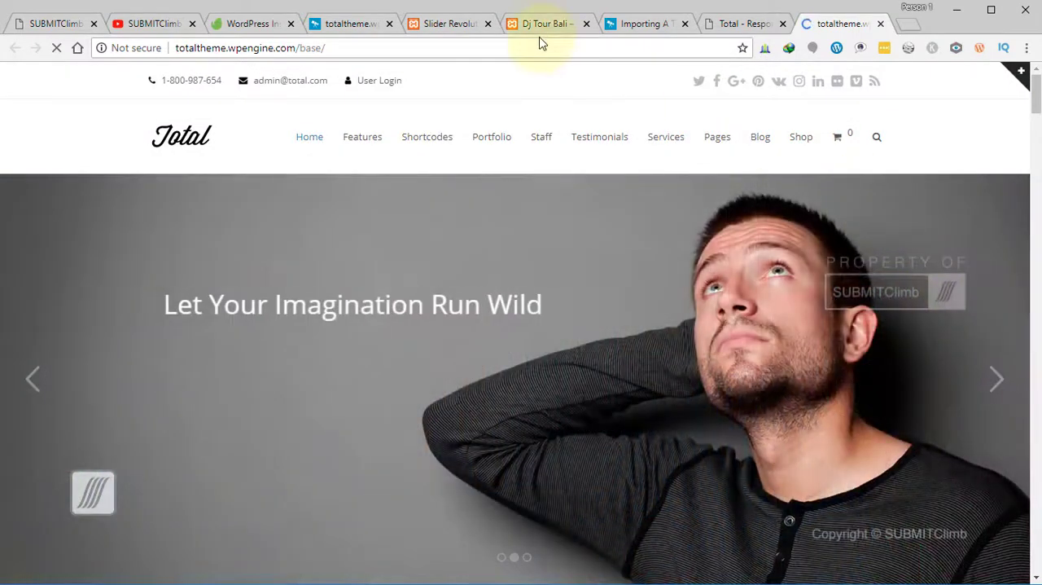
# - Glance at the Total demo gallery, return to the local site's Slider Revolution page and look at its Import Slider option
pyautogui.click(737, 24)
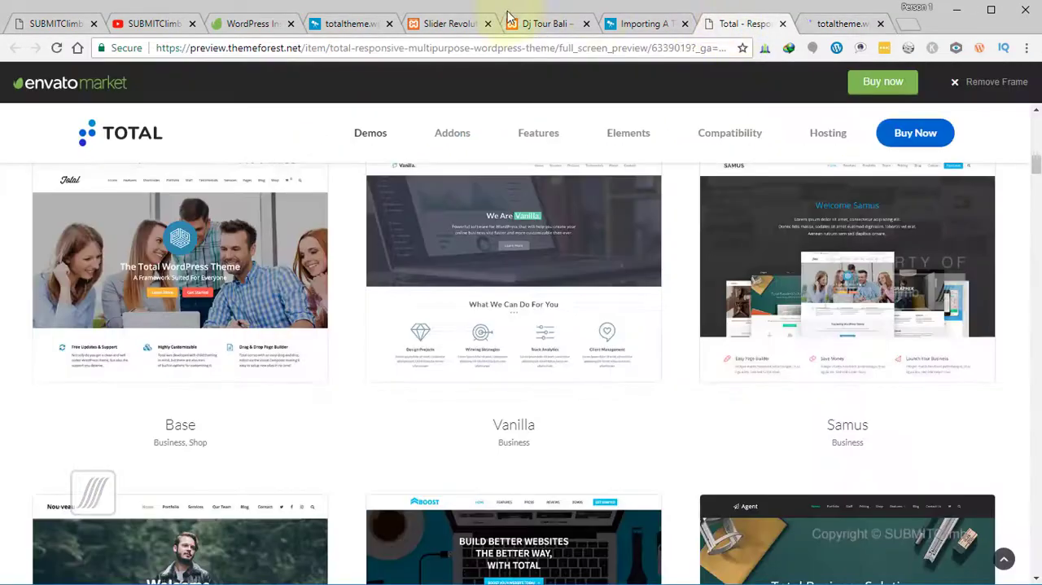
pyautogui.click(453, 26)
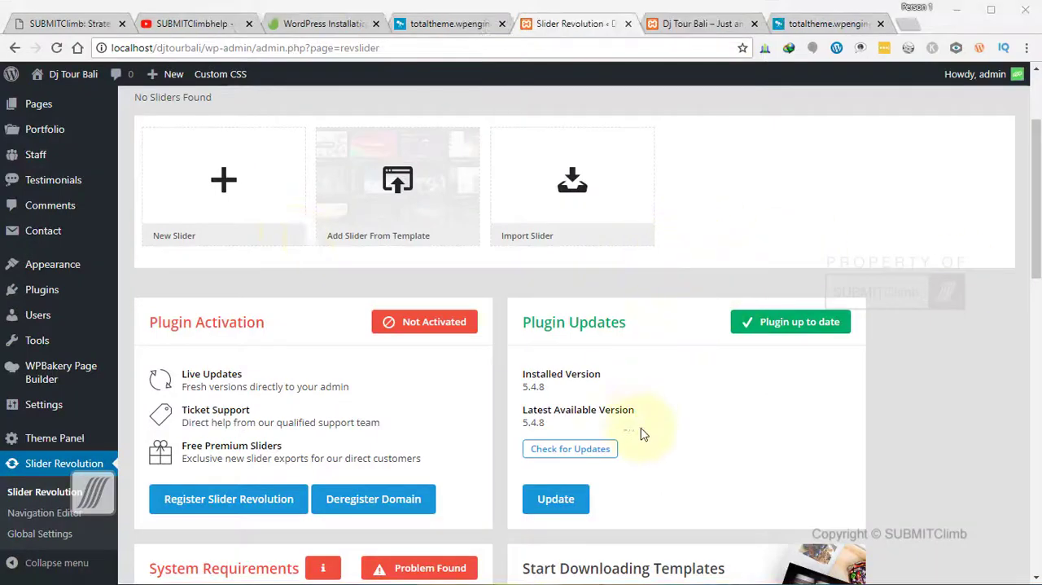
pyautogui.click(576, 184)
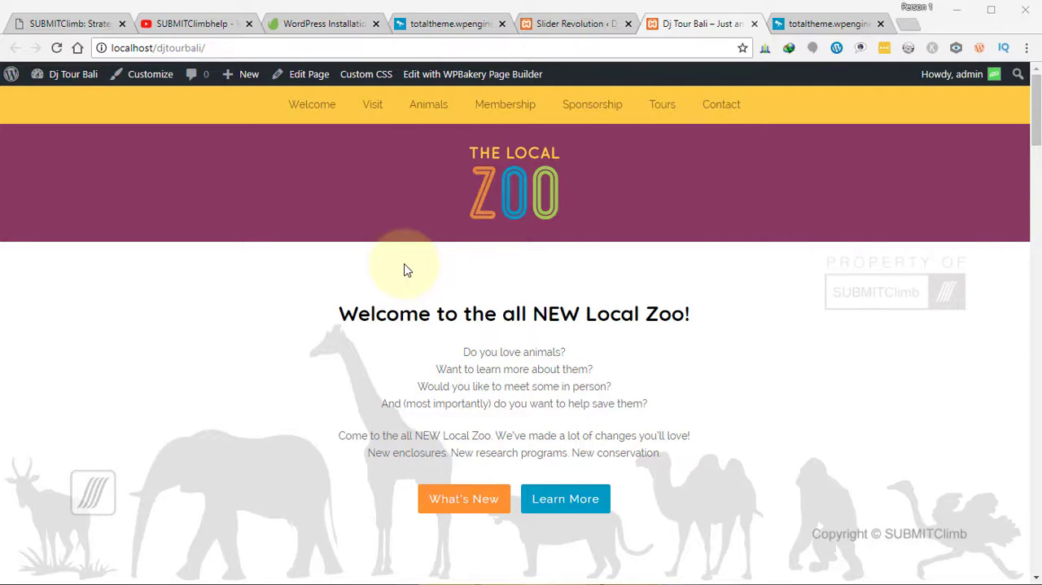
# - View the original Zoo demo again, and look at the SUBMITClimb home page and Envato Studio's WordPress Installation services
pyautogui.click(476, 24)
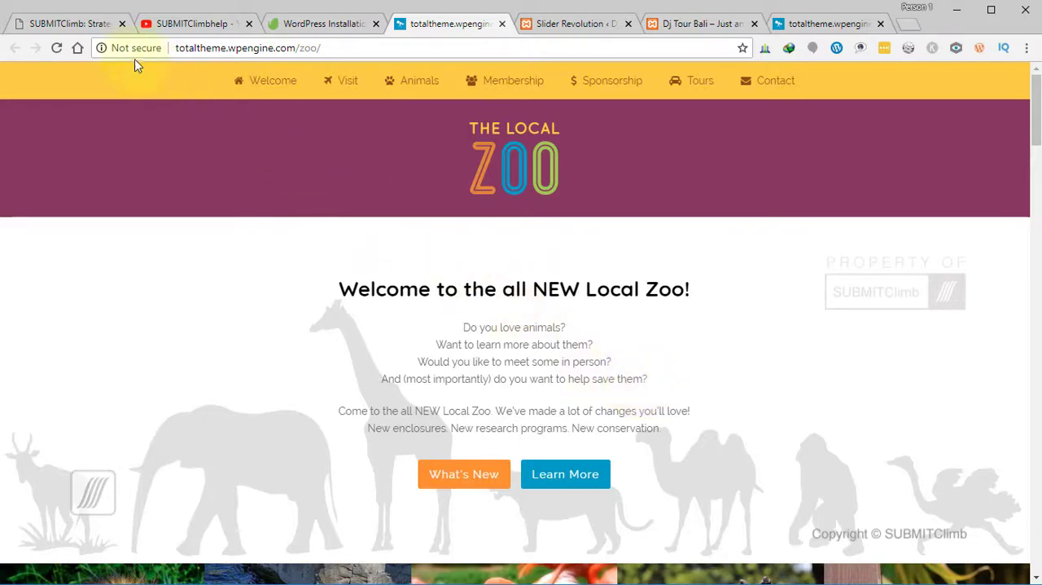
pyautogui.click(73, 24)
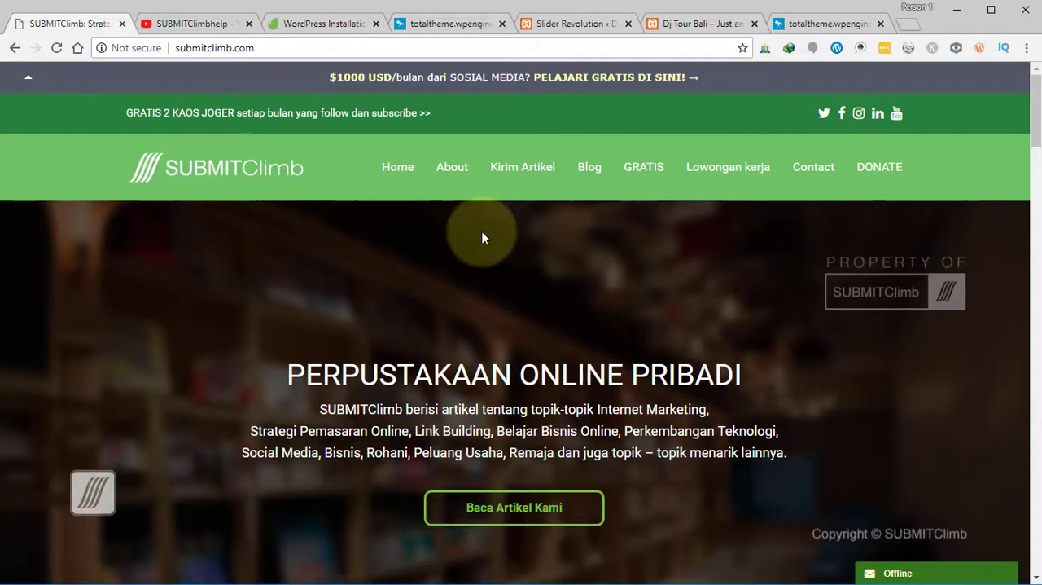
pyautogui.click(310, 25)
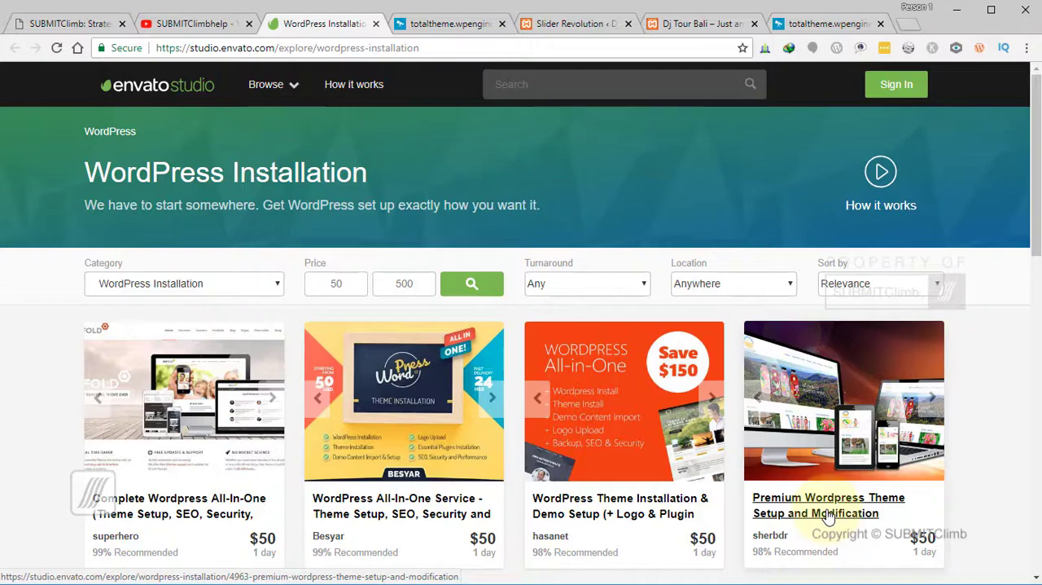
pyautogui.click(54, 24)
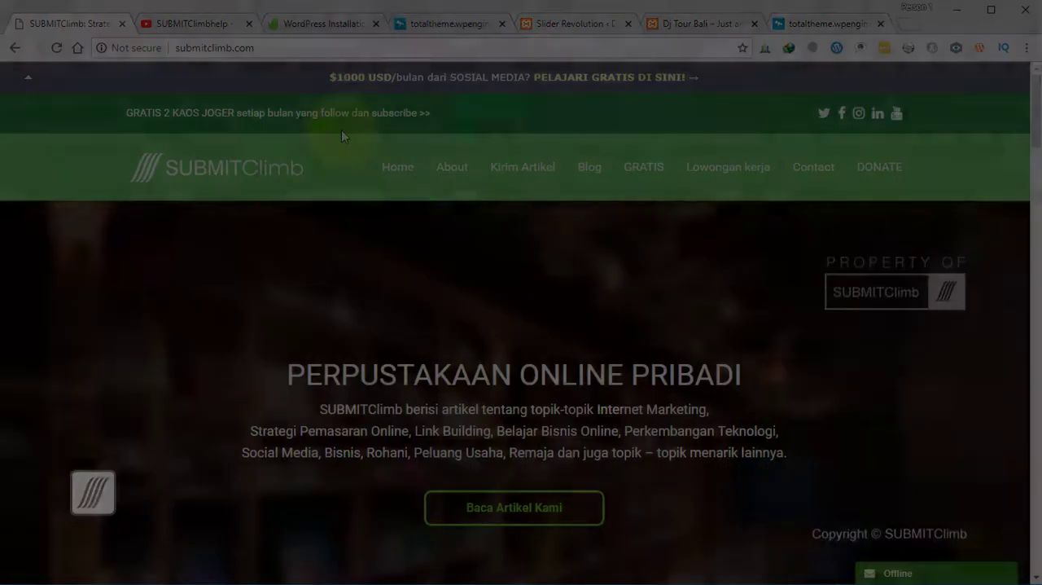